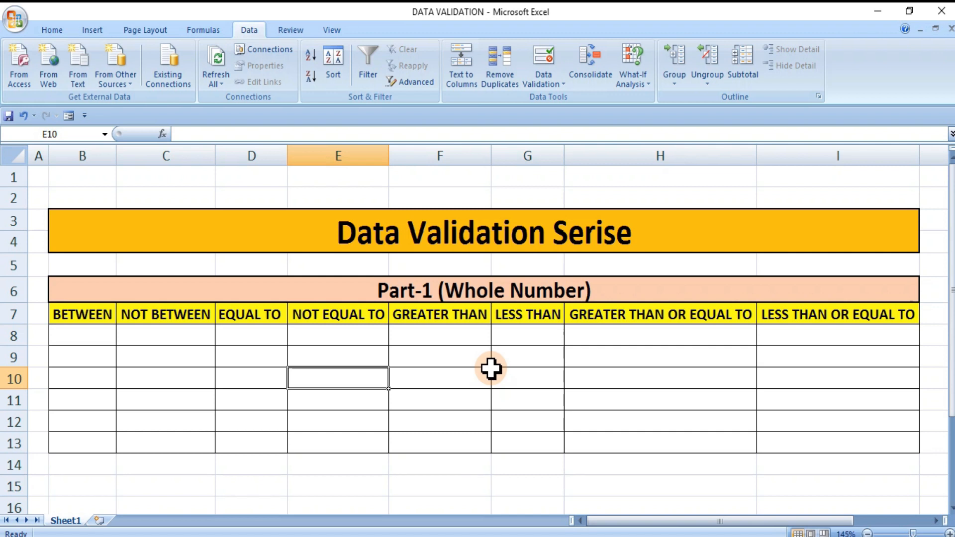
Set the data validation criteria for cells B8:B13 to whole numbers between a minimum of 50 and a maximum of 100
{"action": "left_click", "coordinate": [436, 368]}
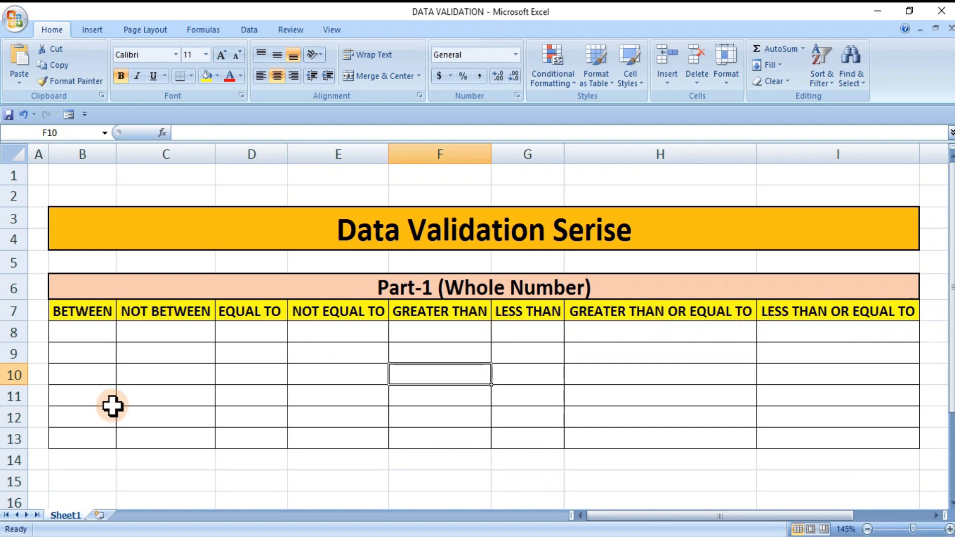
{"action": "left_click_drag", "start_coordinate": [83, 333], "coordinate": [83, 432]}
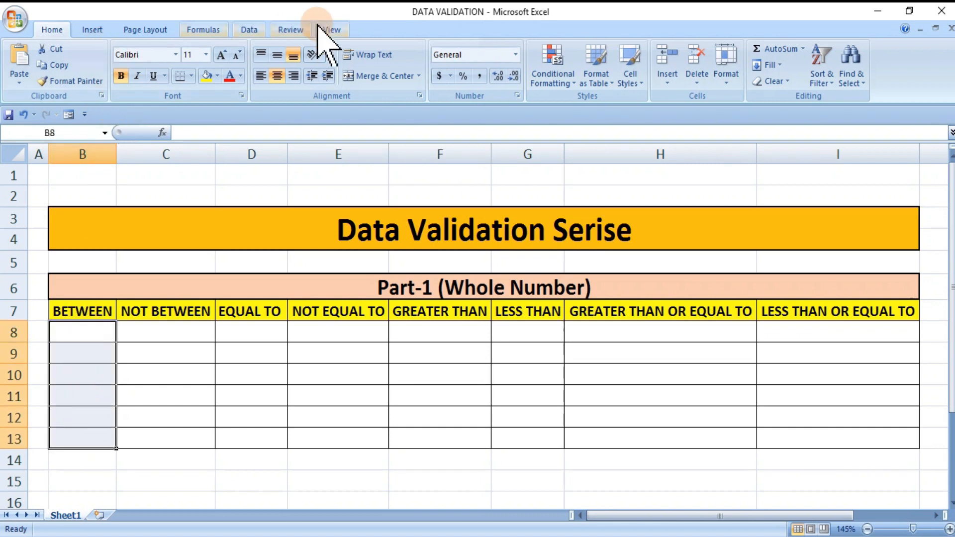
{"action": "left_click", "coordinate": [252, 29]}
{"action": "left_click", "coordinate": [552, 84]}
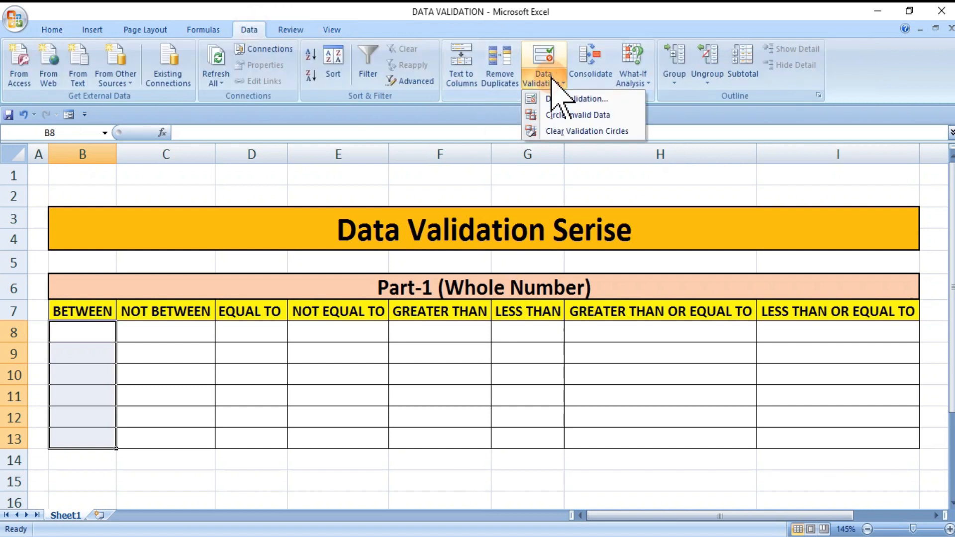
{"action": "left_click", "coordinate": [551, 97]}
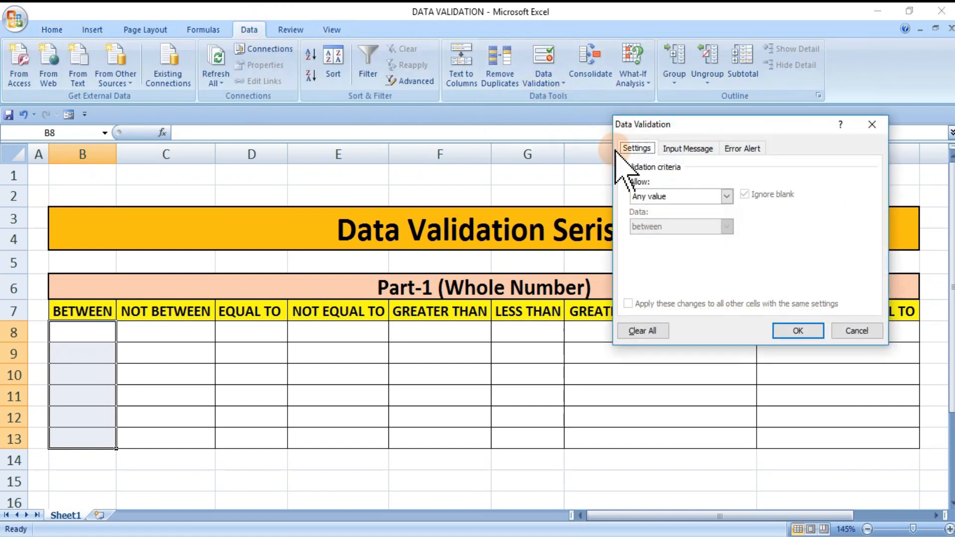
{"action": "left_click", "coordinate": [727, 197]}
{"action": "left_click", "coordinate": [669, 217]}
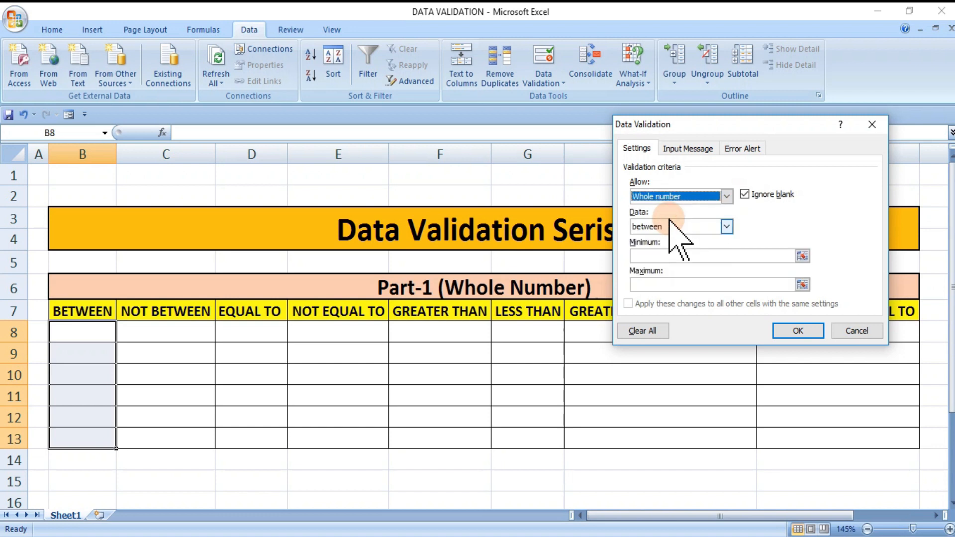
{"action": "left_click", "coordinate": [639, 255]}
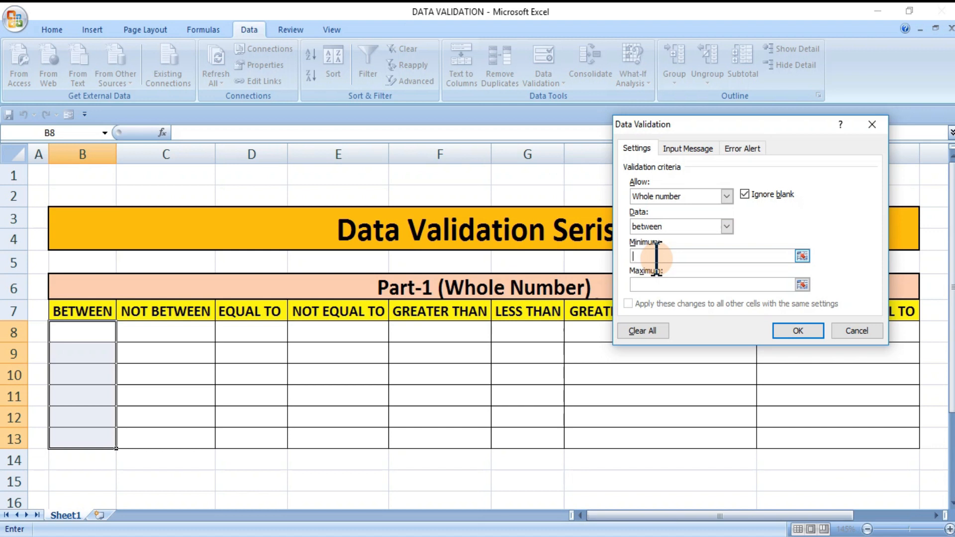
{"action": "type", "text": "50"}
{"action": "left_click", "coordinate": [657, 282]}
{"action": "type", "text": "100"}
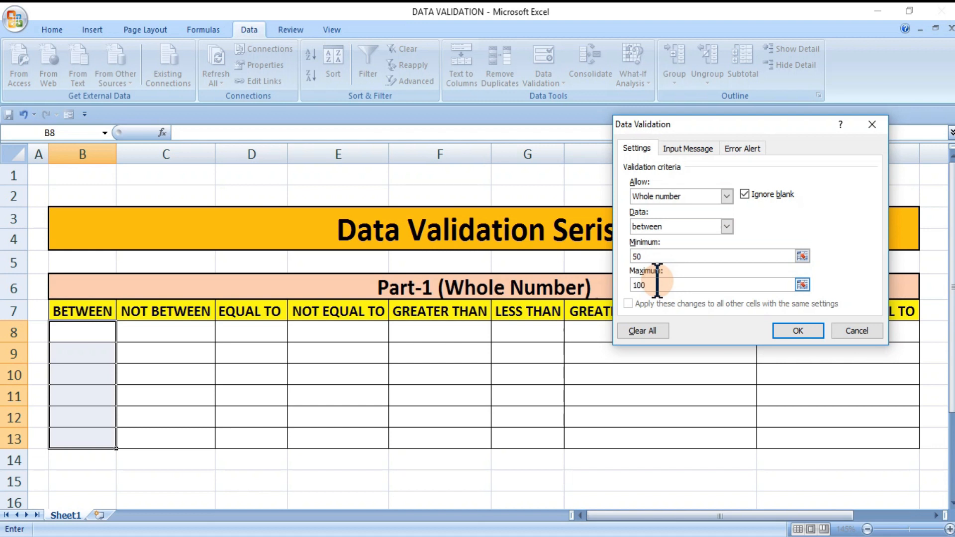
Add an input message titled "Notice" reading "Allow" and a Stop error alert titled "Notice" reading "Not Allow", and apply the validation
{"action": "left_click", "coordinate": [686, 149]}
{"action": "left_click", "coordinate": [653, 217]}
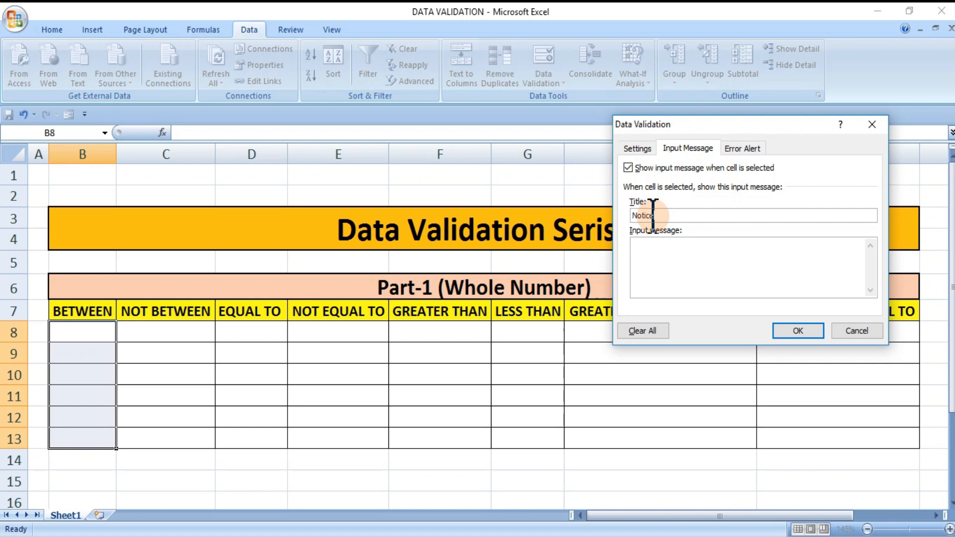
{"action": "left_click", "coordinate": [660, 249]}
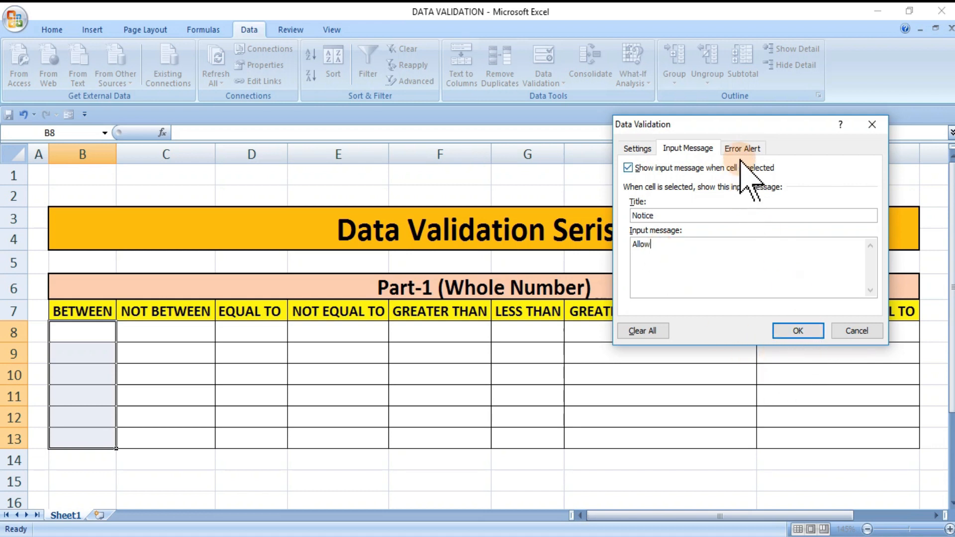
{"action": "left_click", "coordinate": [741, 149]}
{"action": "left_click", "coordinate": [755, 215]}
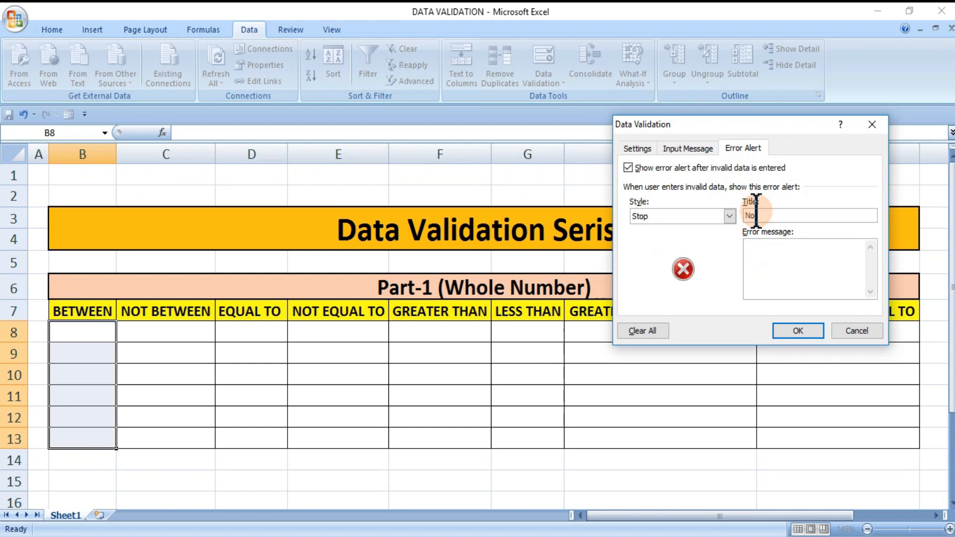
{"action": "left_click", "coordinate": [765, 251]}
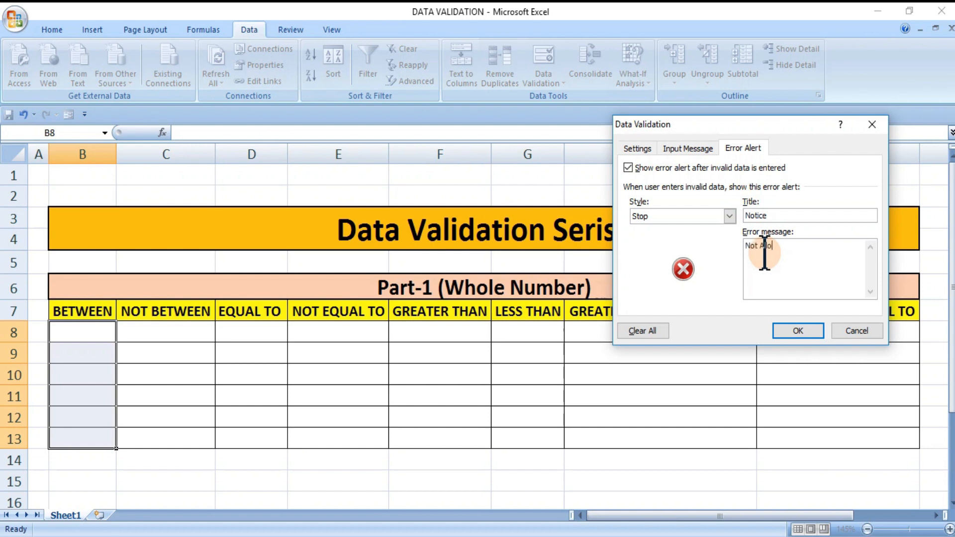
{"action": "left_click", "coordinate": [797, 331]}
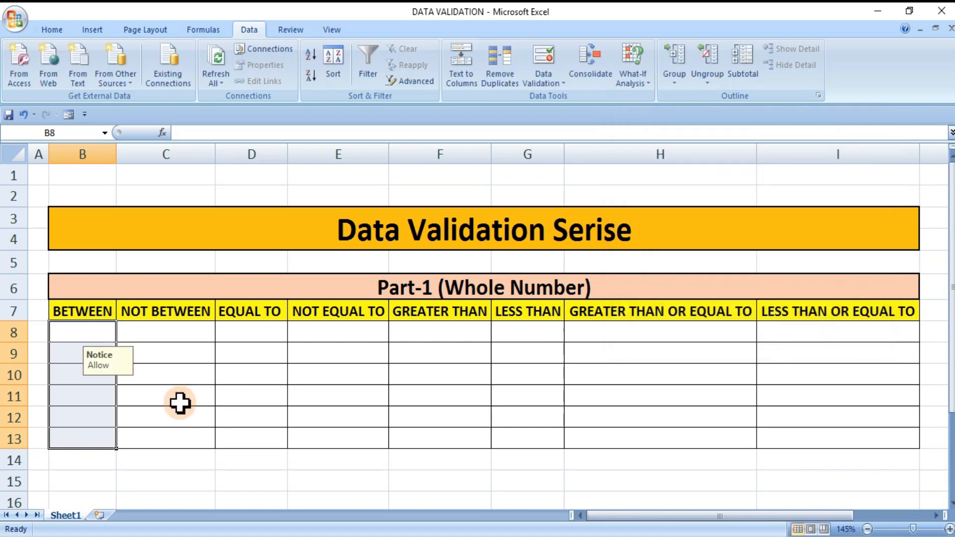
Enter 50, 55, 99 and 100 in cells B8 to B11 of the BETWEEN column
{"action": "left_click", "coordinate": [90, 353]}
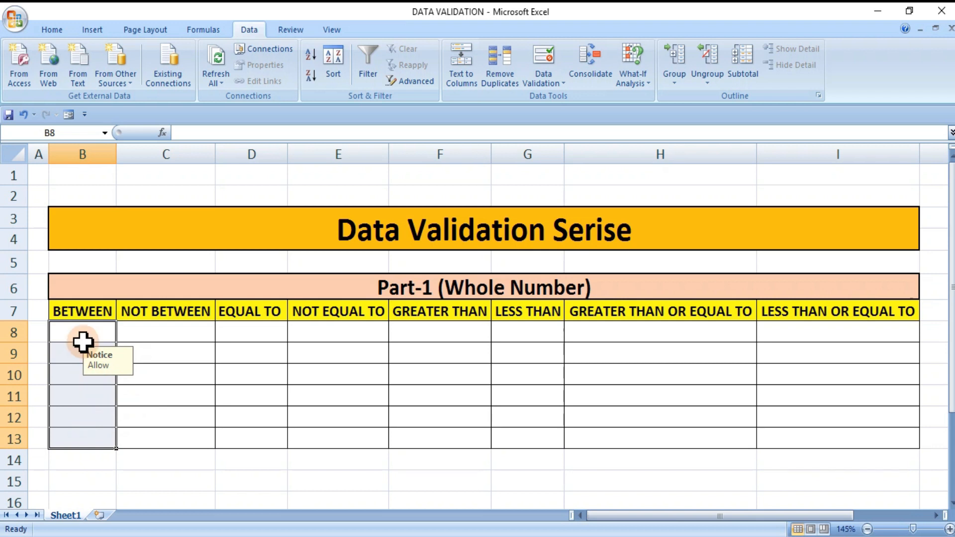
{"action": "left_click", "coordinate": [86, 332]}
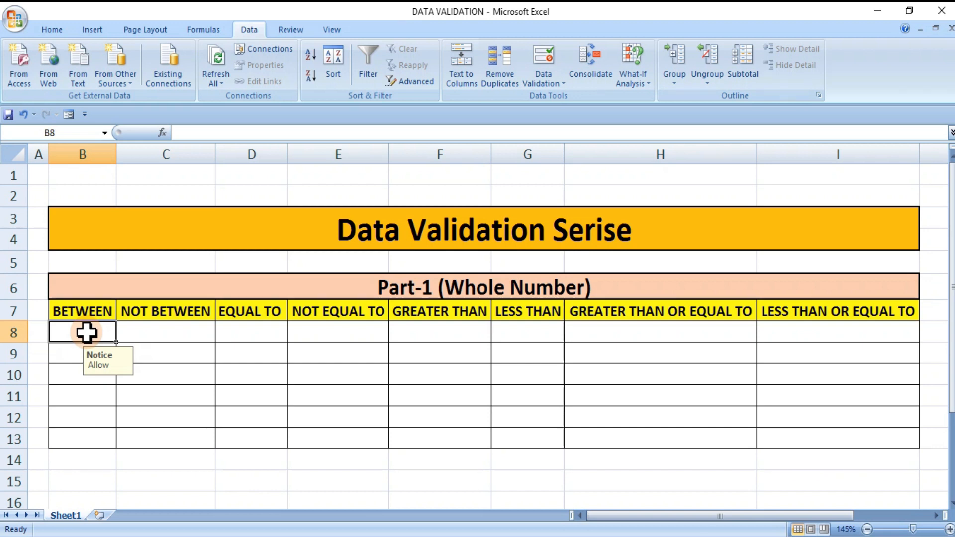
{"action": "type", "text": "50"}
{"action": "key", "text": "Return"}
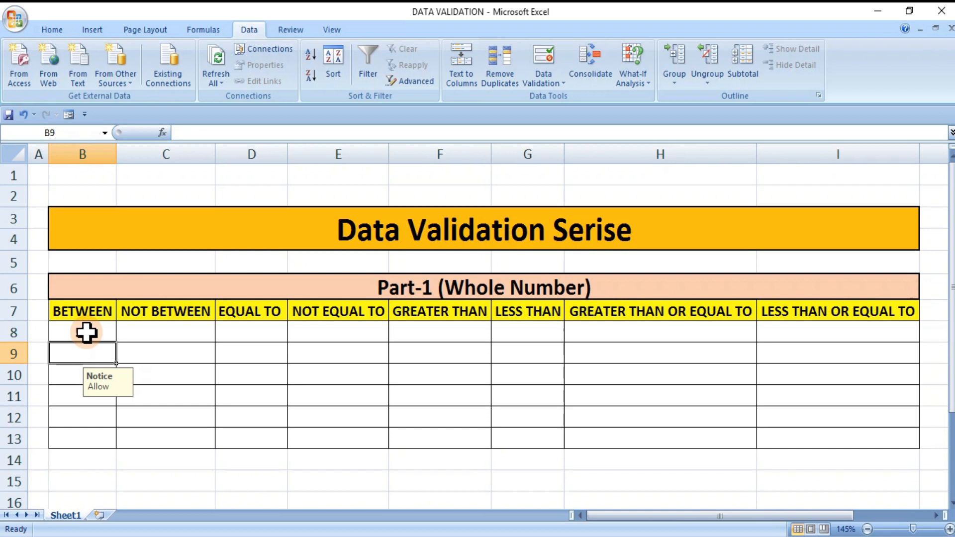
{"action": "type", "text": "55"}
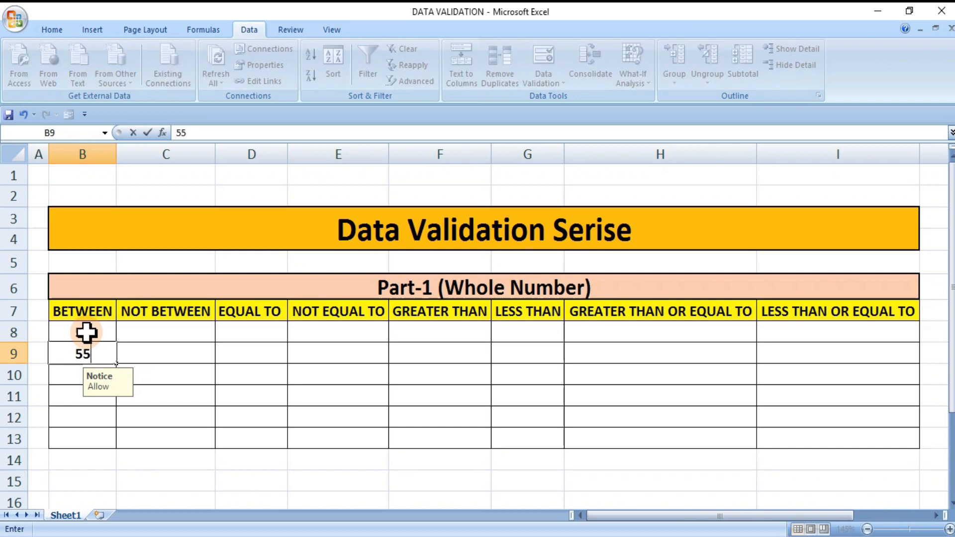
{"action": "key", "text": "Return"}
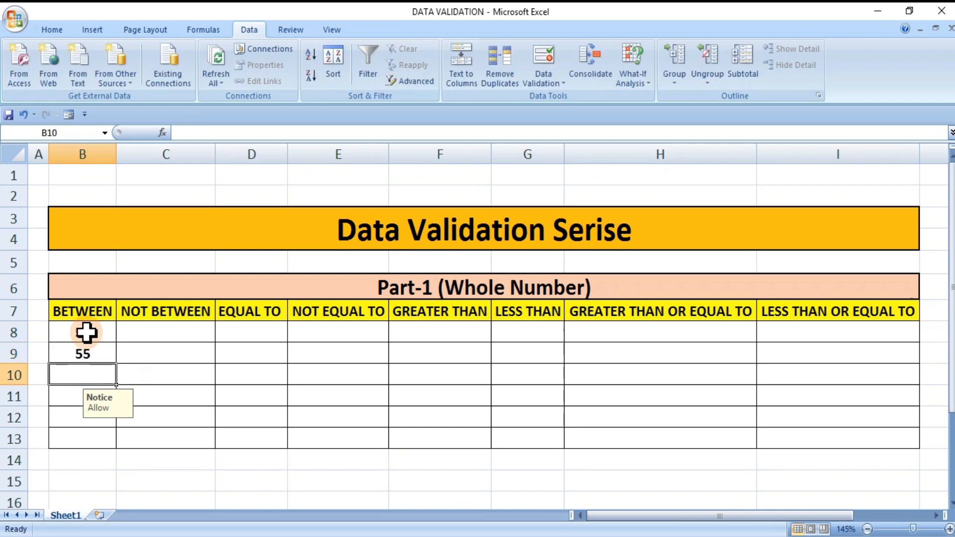
{"action": "type", "text": "99"}
{"action": "key", "text": "Return"}
{"action": "type", "text": "100"}
{"action": "key", "text": "Return"}
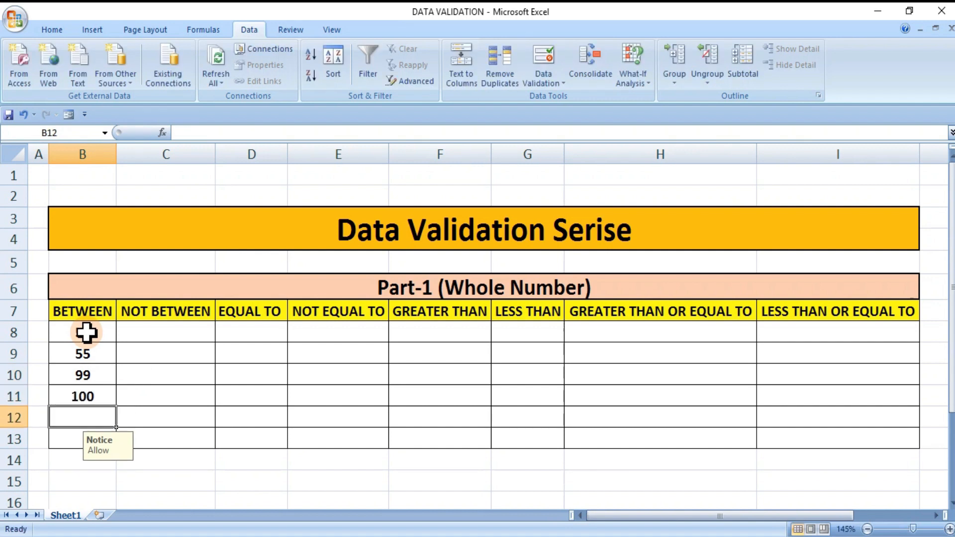
Try to enter the out-of-range values 101 and 49 in cell B12, cancelling each entry
{"action": "type", "text": "101"}
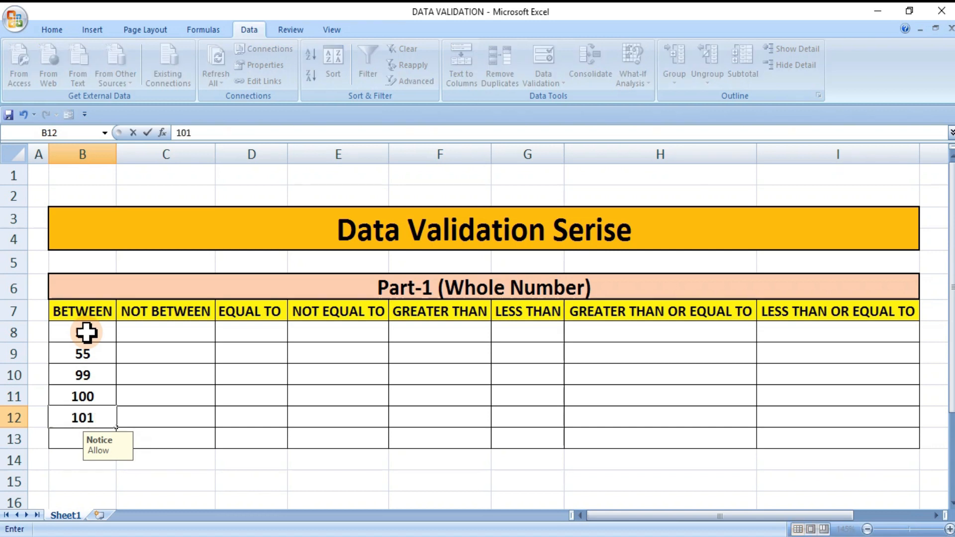
{"action": "left_click", "coordinate": [85, 333]}
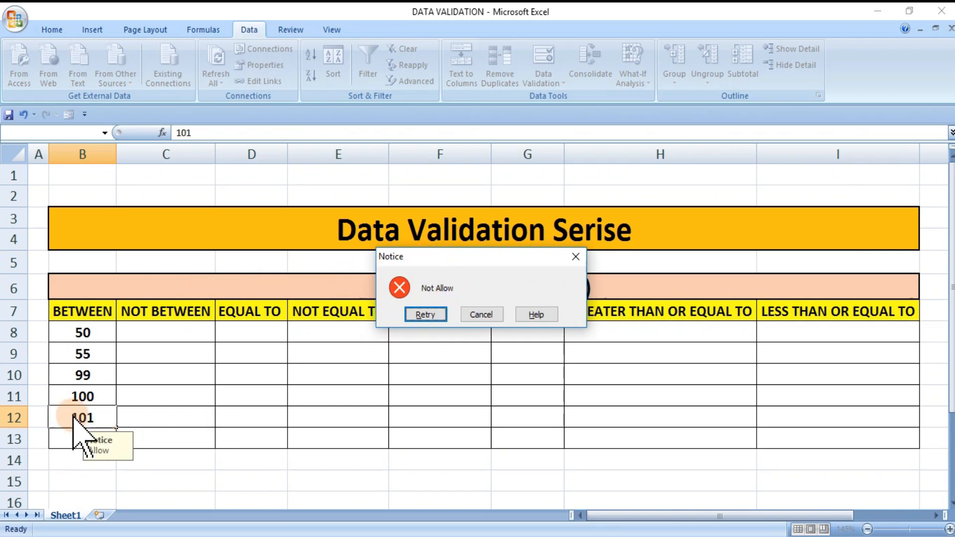
{"action": "left_click", "coordinate": [478, 315]}
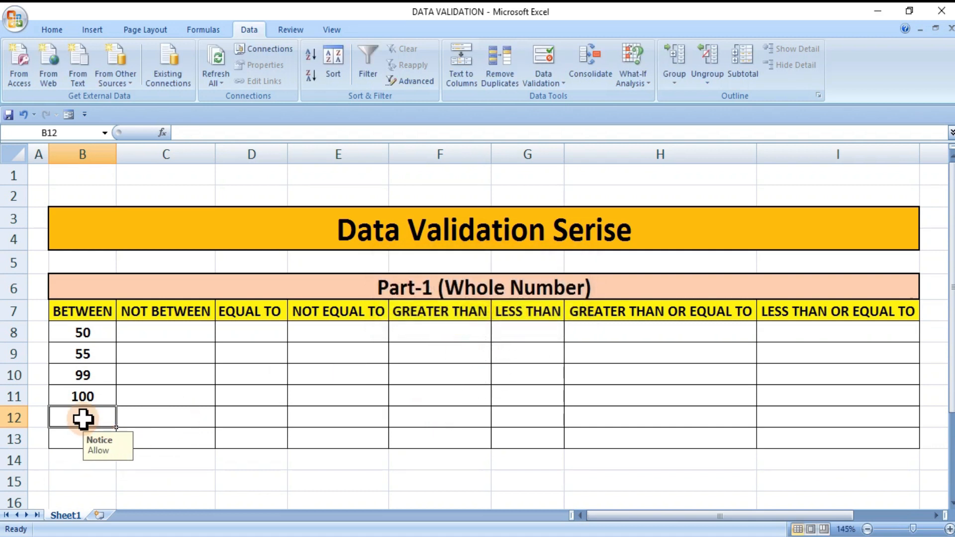
{"action": "type", "text": "49"}
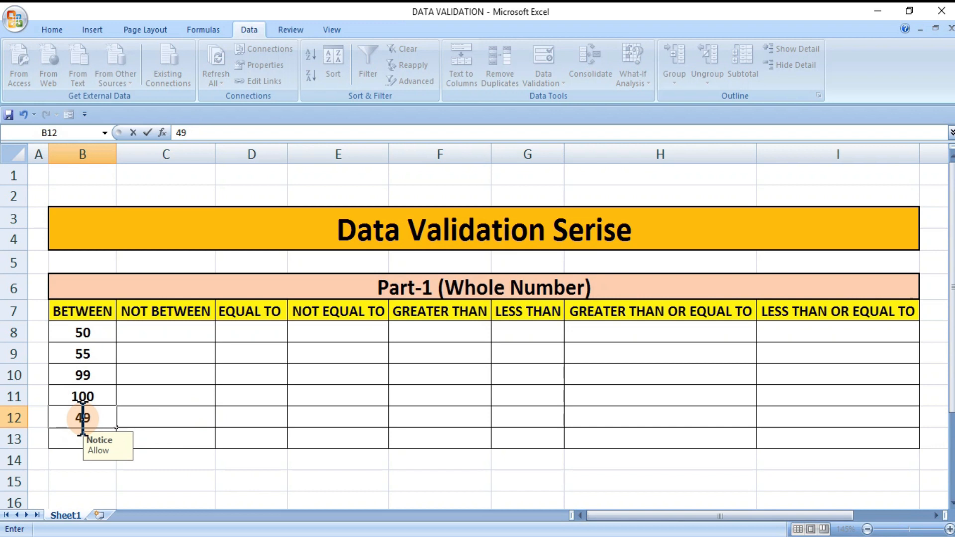
{"action": "key", "text": "Return"}
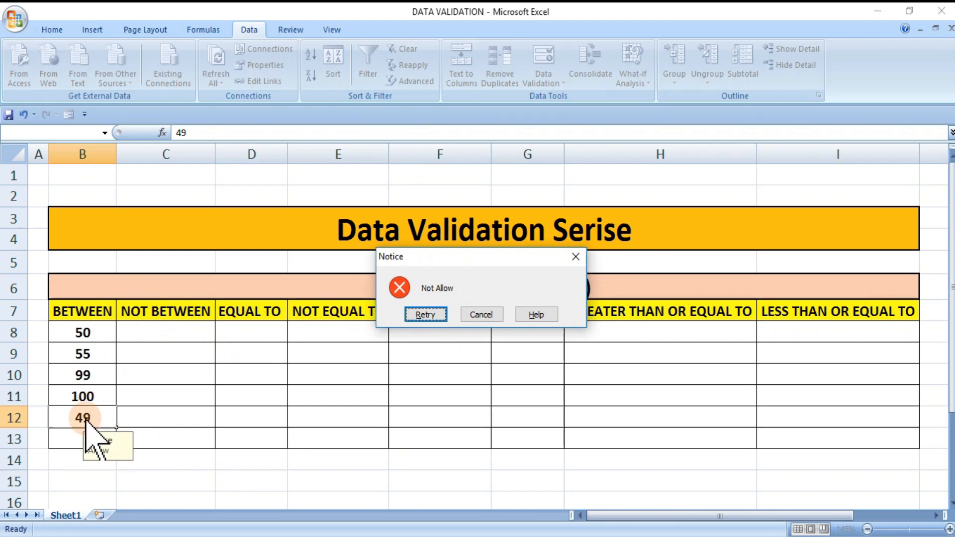
{"action": "left_click", "coordinate": [481, 314]}
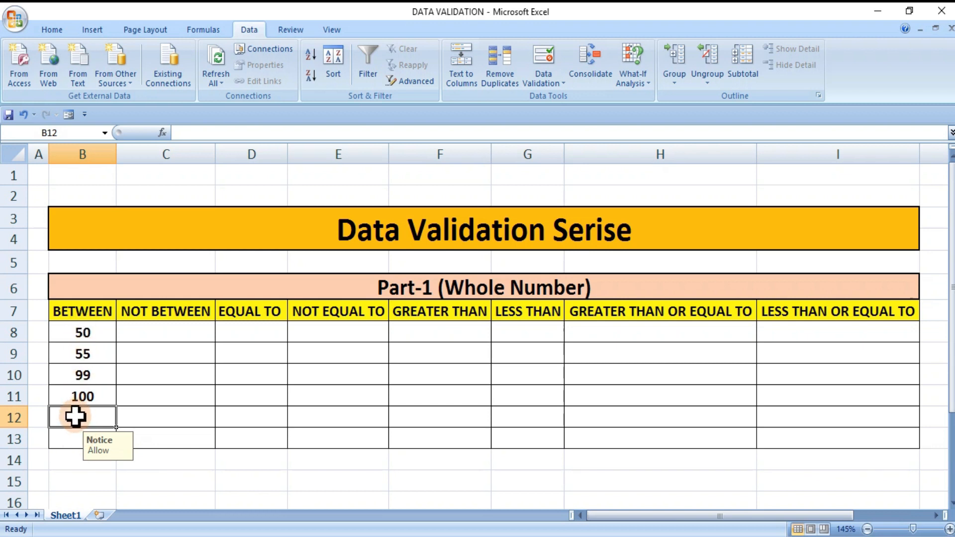
Enter 67 in cell B12 and 76 in cell B13 of the BETWEEN column
{"action": "type", "text": "67"}
{"action": "key", "text": "Return"}
{"action": "type", "text": "76"}
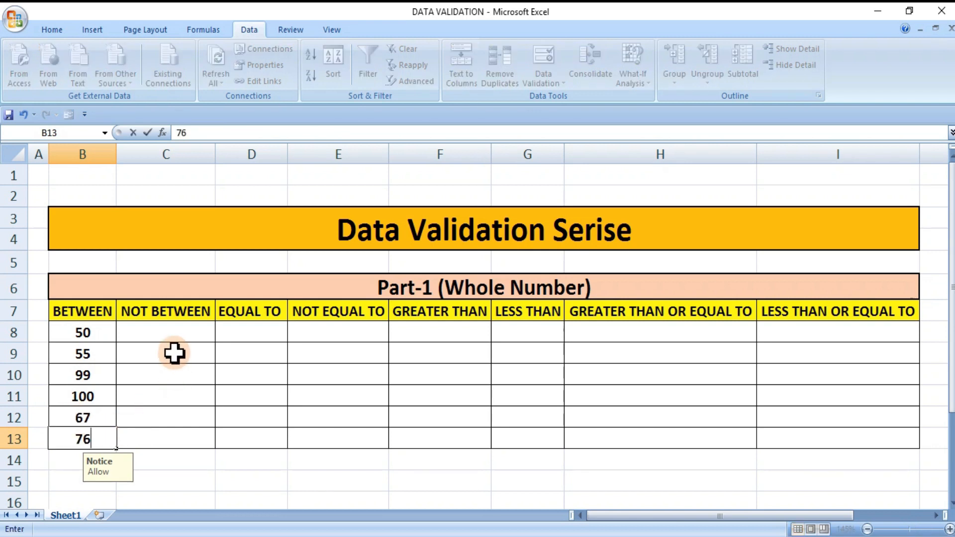
{"action": "left_click", "coordinate": [165, 333]}
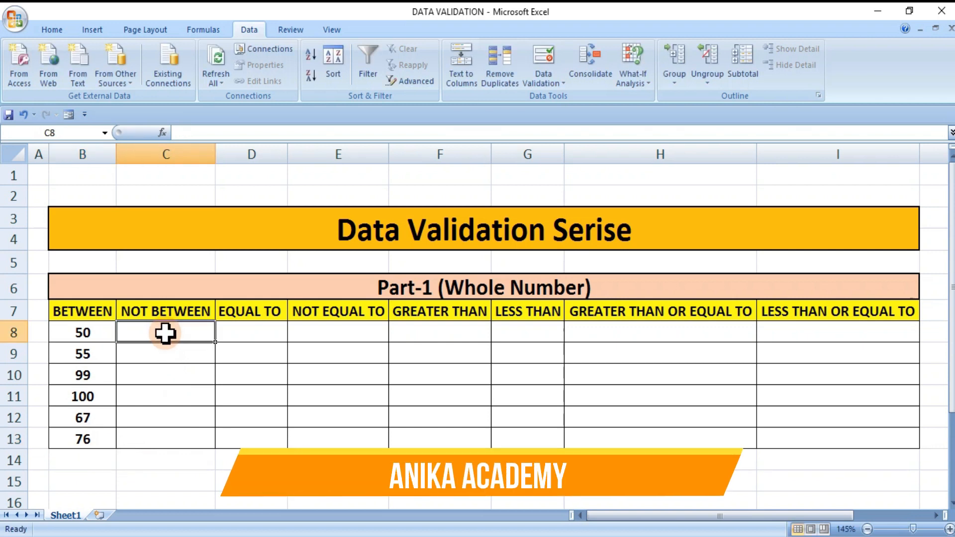
Apply data validation to cells C8:C13 that allows whole numbers not between 50 and 100, without an input message or custom alert text
{"action": "left_click_drag", "start_coordinate": [164, 332], "coordinate": [167, 434]}
{"action": "left_click", "coordinate": [542, 60]}
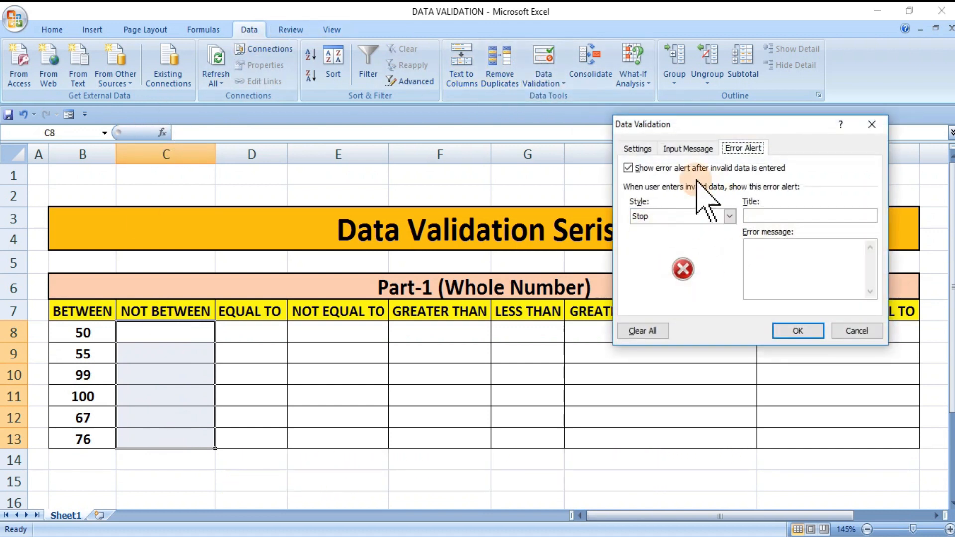
{"action": "left_click", "coordinate": [639, 148]}
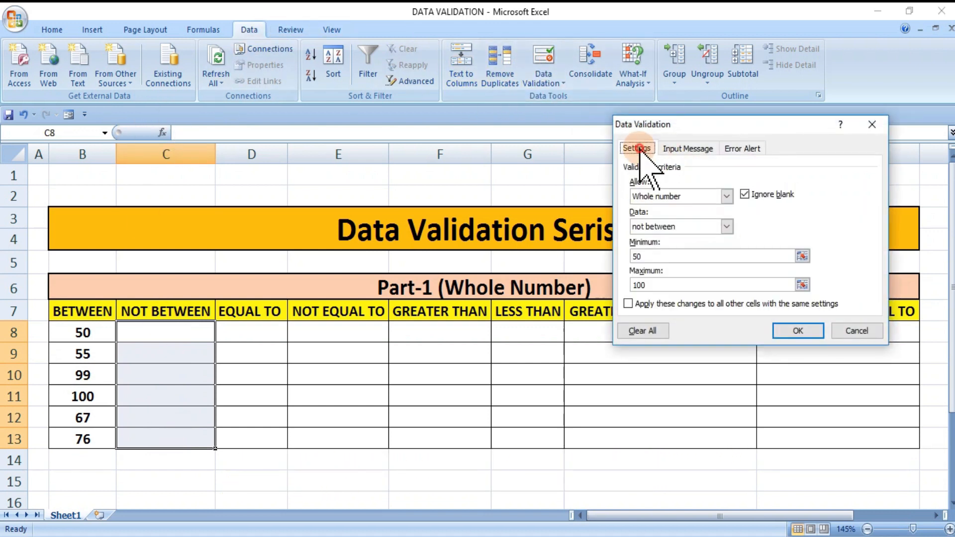
{"action": "left_click", "coordinate": [727, 226]}
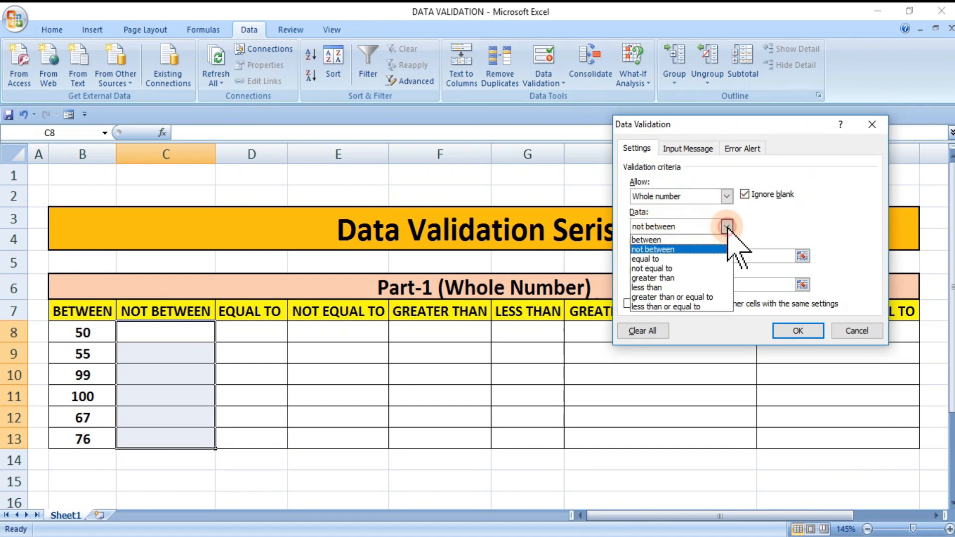
{"action": "left_click", "coordinate": [651, 250]}
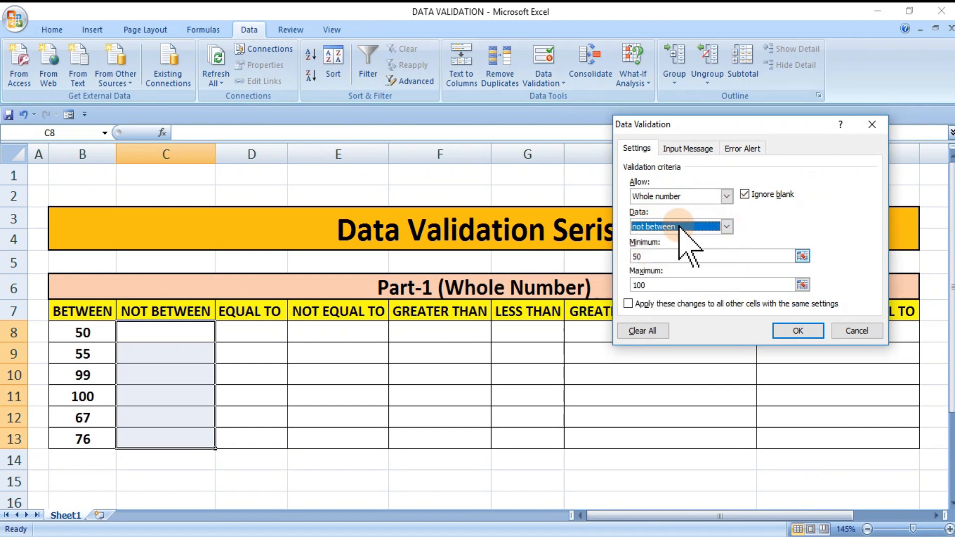
{"action": "left_click", "coordinate": [651, 257]}
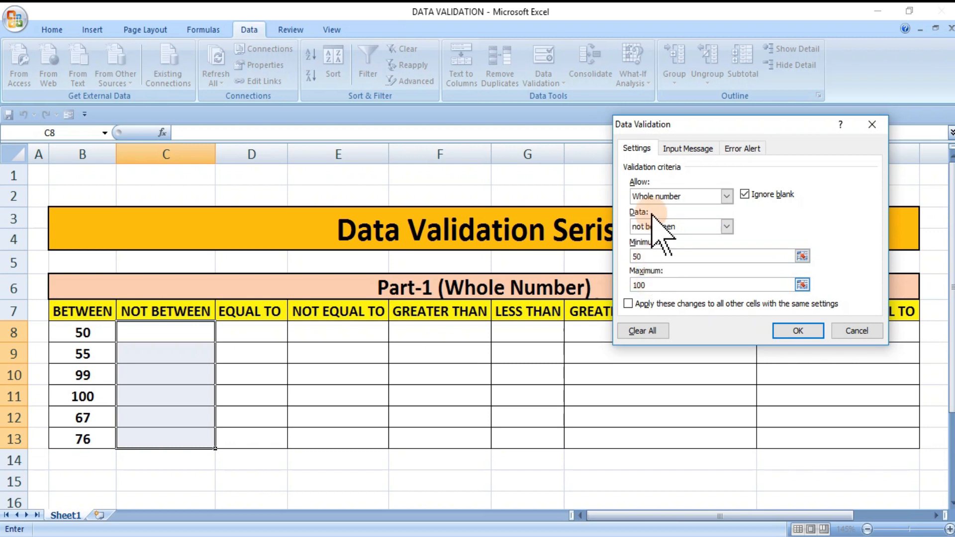
{"action": "left_click", "coordinate": [687, 150]}
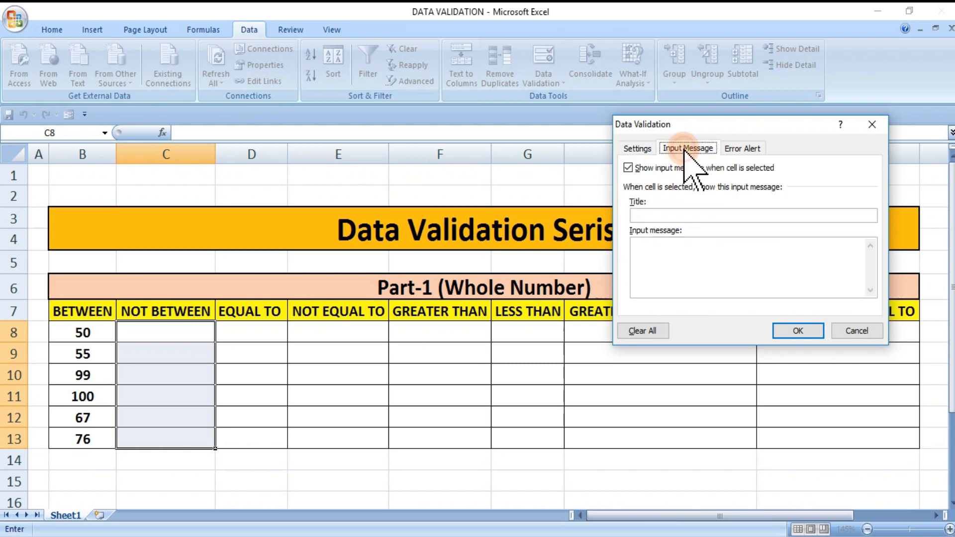
{"action": "left_click", "coordinate": [740, 148]}
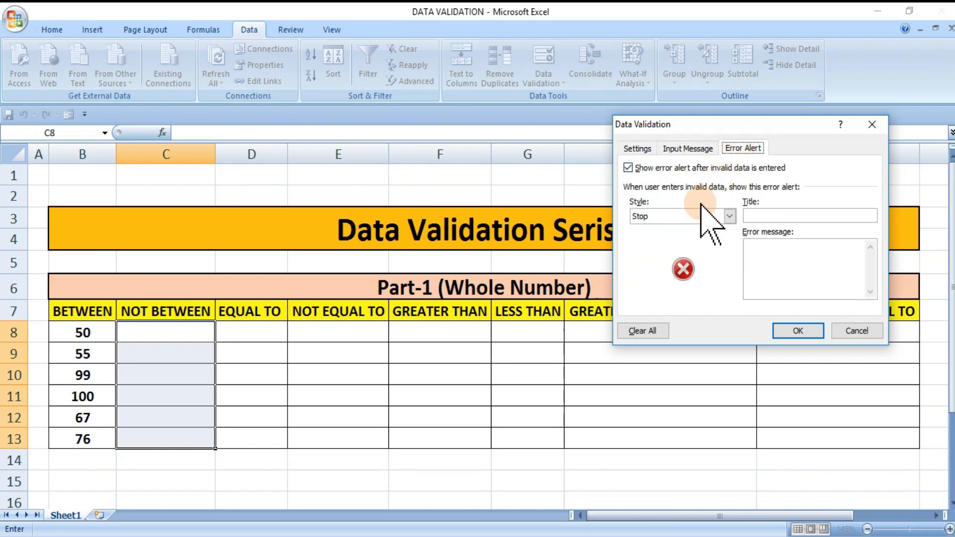
{"action": "left_click", "coordinate": [638, 148]}
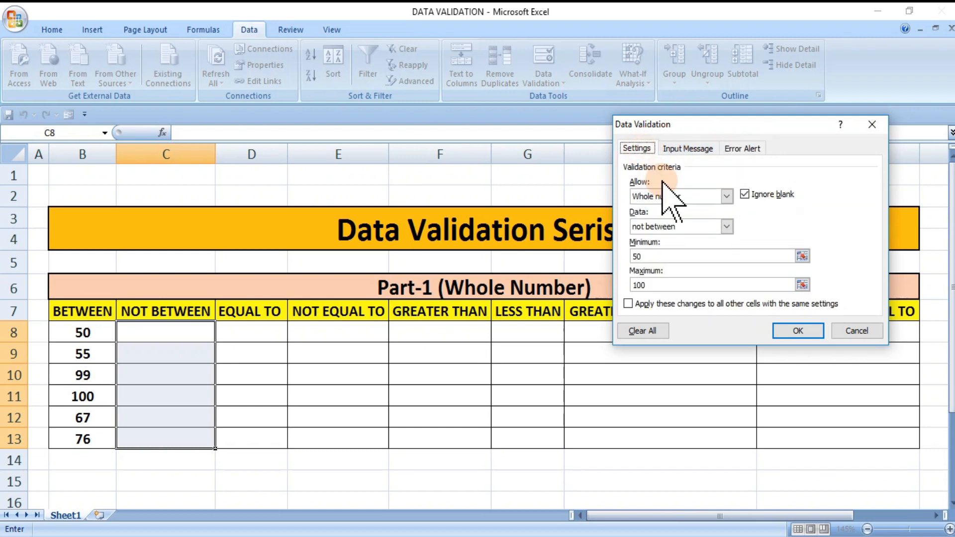
{"action": "left_click", "coordinate": [792, 330]}
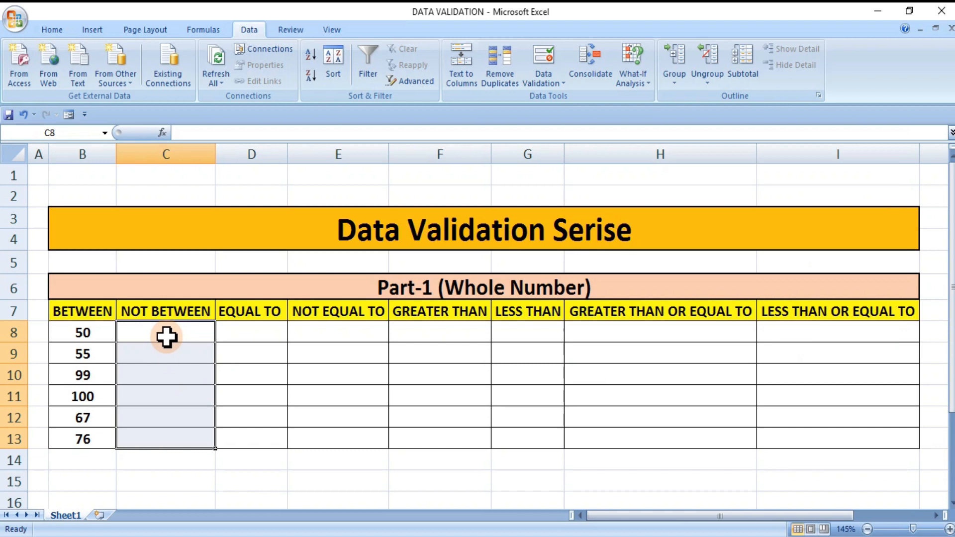
Try to enter 50 in cell C8 and 100 in cell C9 of the NOT BETWEEN column, cancelling each entry
{"action": "left_click", "coordinate": [165, 335]}
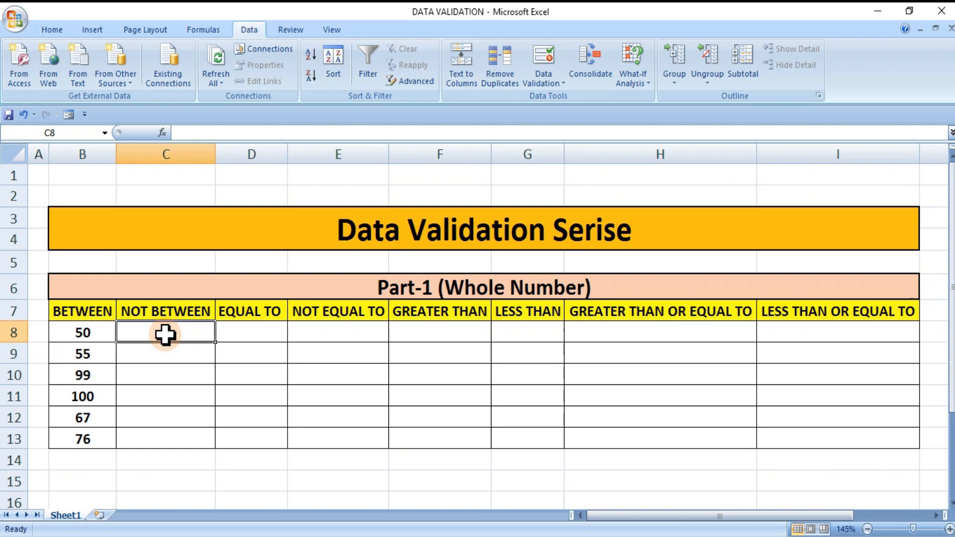
{"action": "type", "text": "50"}
{"action": "key", "text": "Return"}
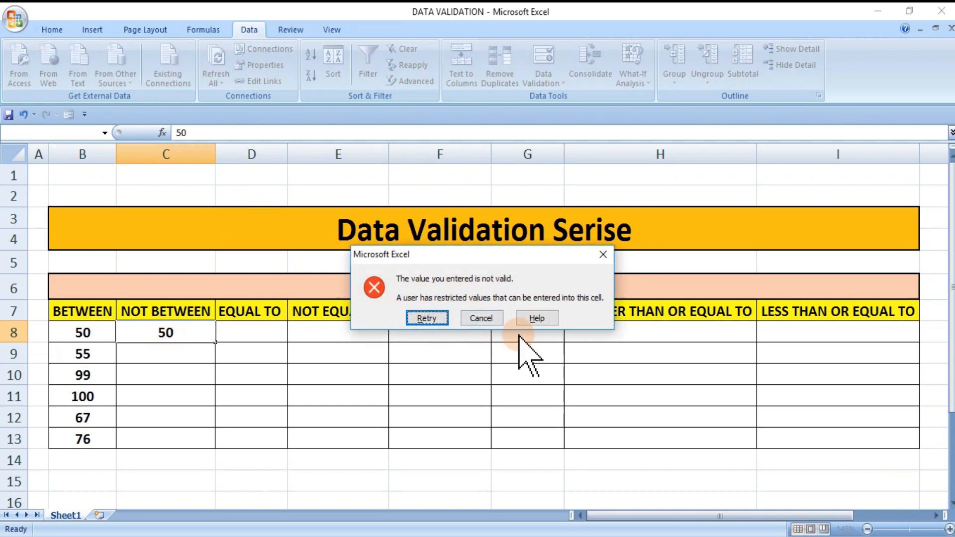
{"action": "left_click", "coordinate": [480, 319]}
{"action": "left_click", "coordinate": [158, 357]}
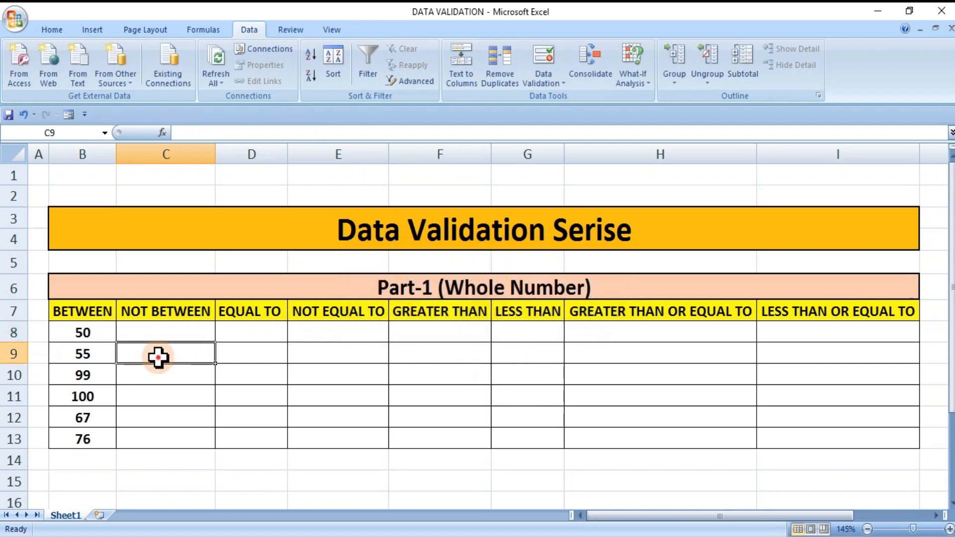
{"action": "type", "text": "100"}
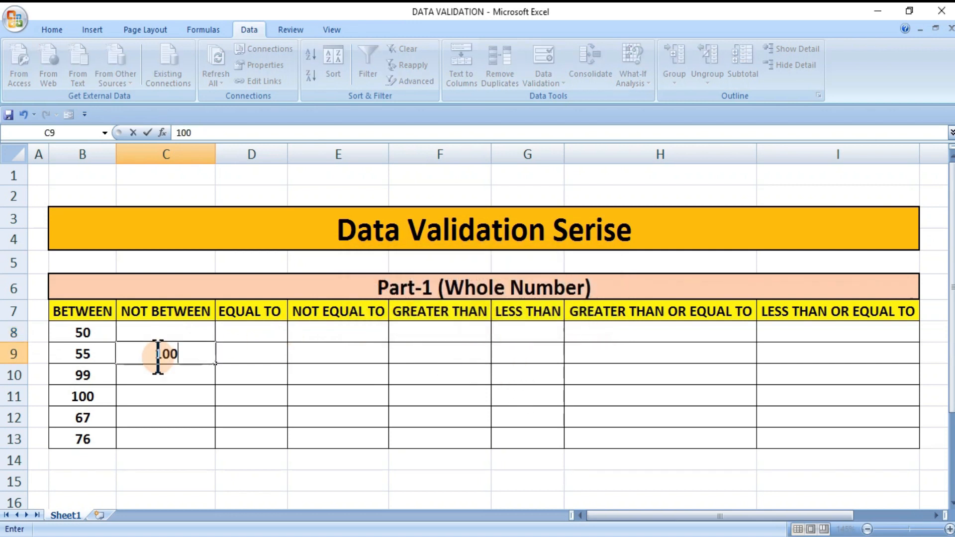
{"action": "key", "text": "Return"}
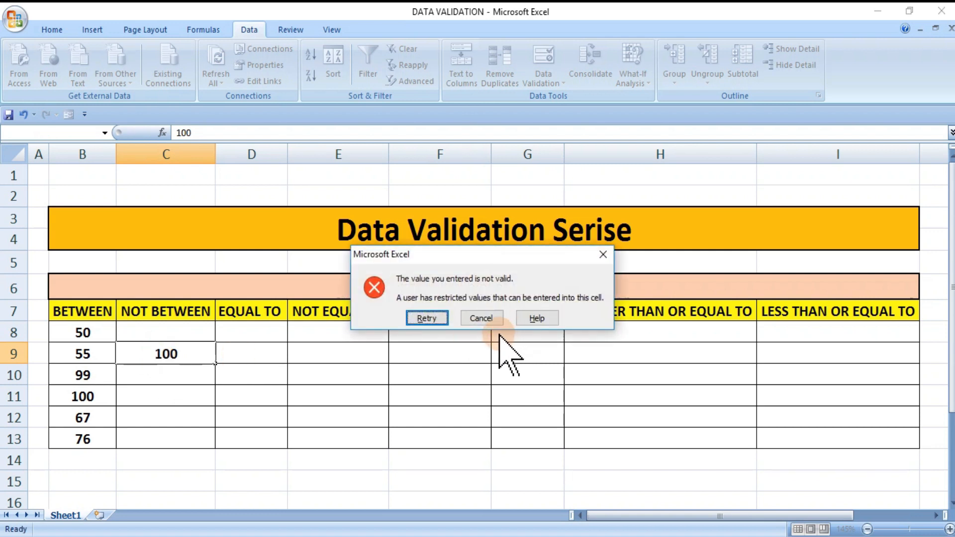
{"action": "left_click", "coordinate": [482, 319]}
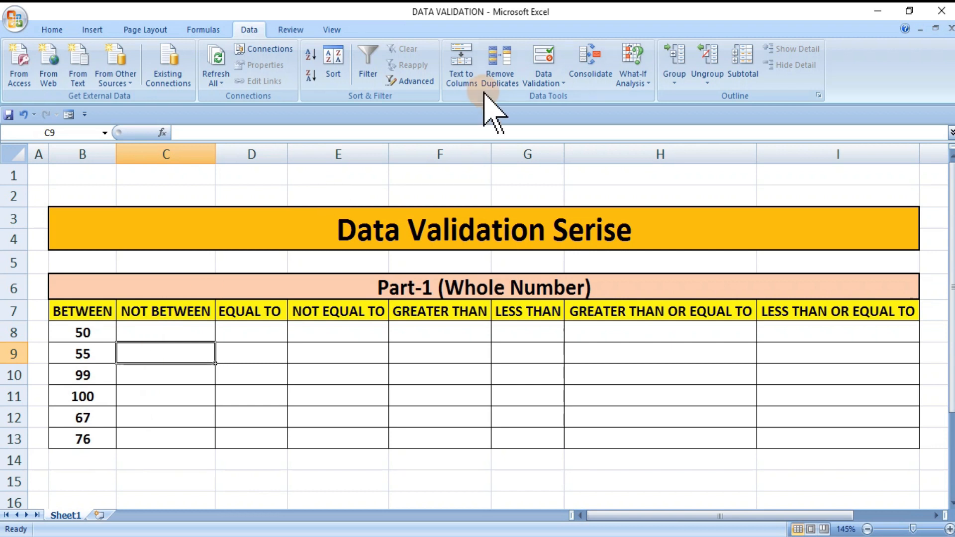
Review the criteria, minimum and maximum of the data validation rule on cell C9
{"action": "left_click", "coordinate": [544, 79]}
{"action": "left_click", "coordinate": [567, 99]}
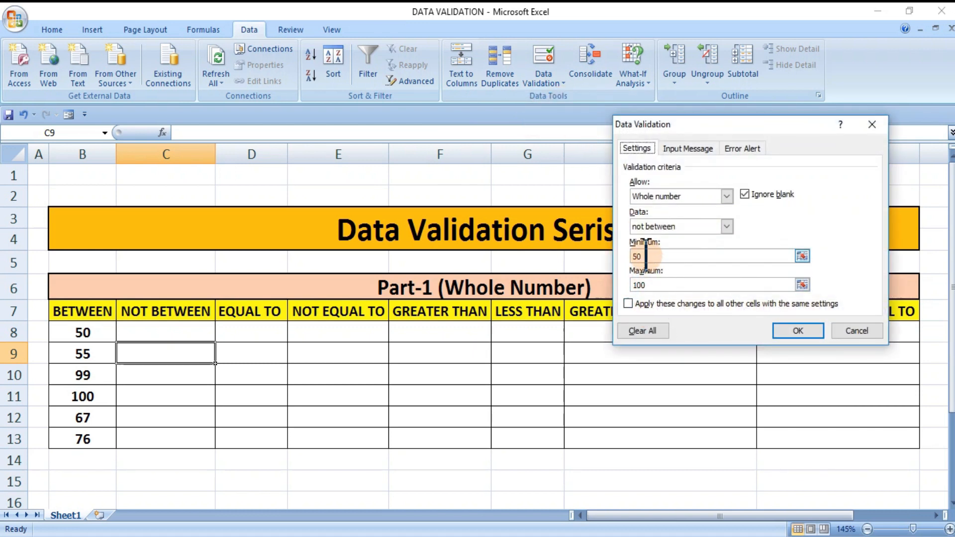
{"action": "left_click", "coordinate": [653, 285]}
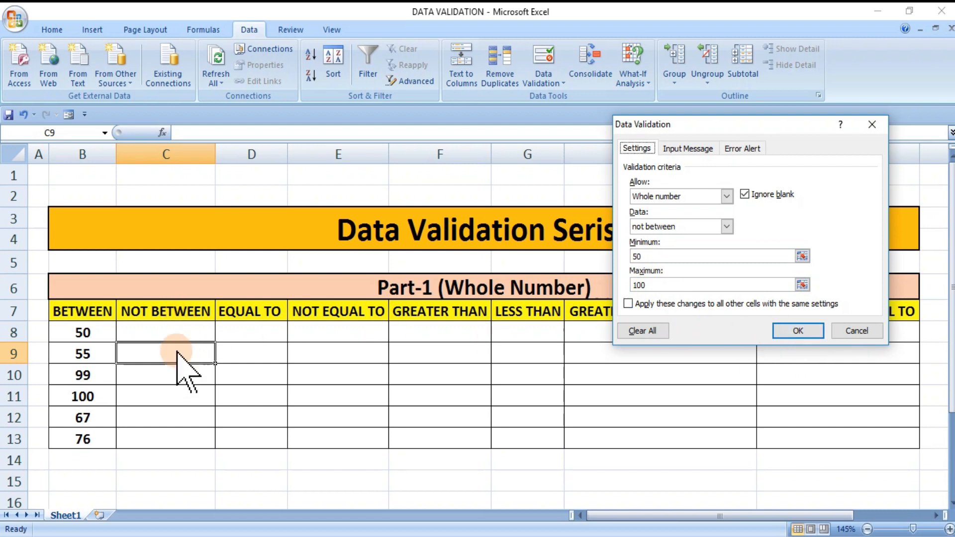
{"action": "left_click", "coordinate": [800, 331]}
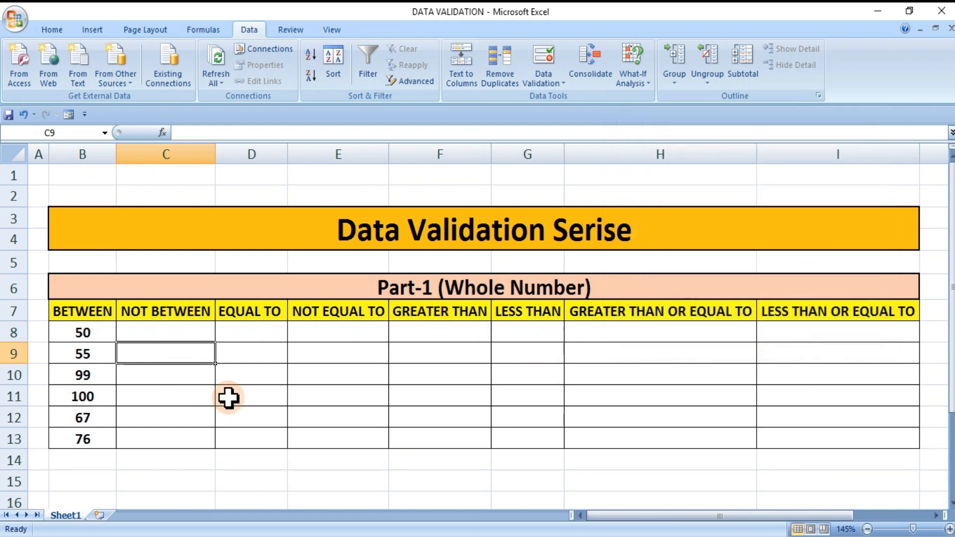
Enter 49 in cell C8 and 45 in cell C9 of the NOT BETWEEN column
{"action": "left_click", "coordinate": [157, 335]}
{"action": "type", "text": "49"}
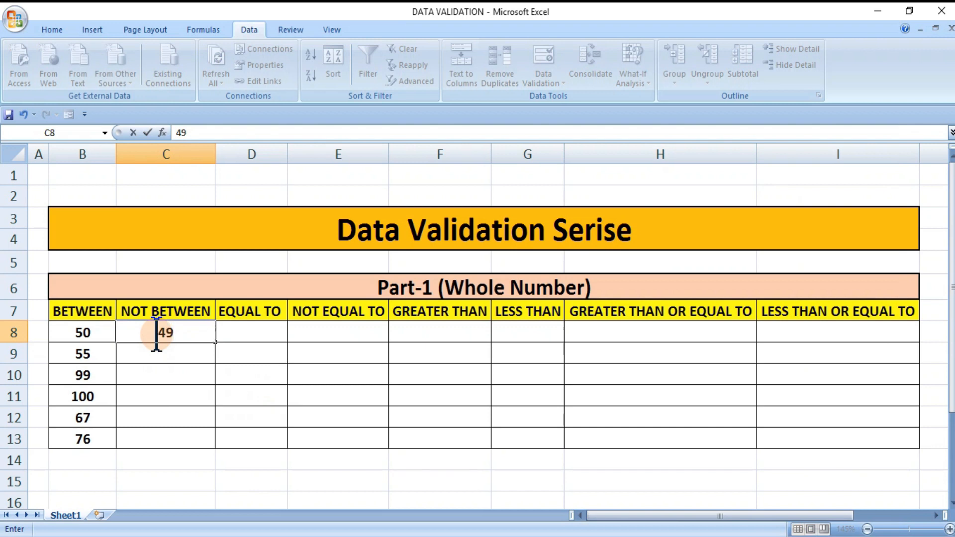
{"action": "key", "text": "Return"}
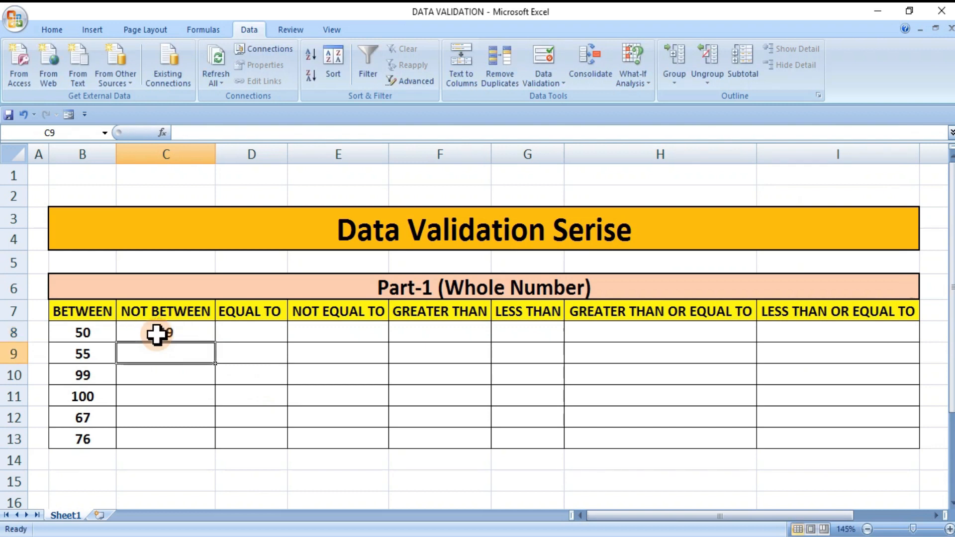
{"action": "type", "text": "45"}
{"action": "key", "text": "Return"}
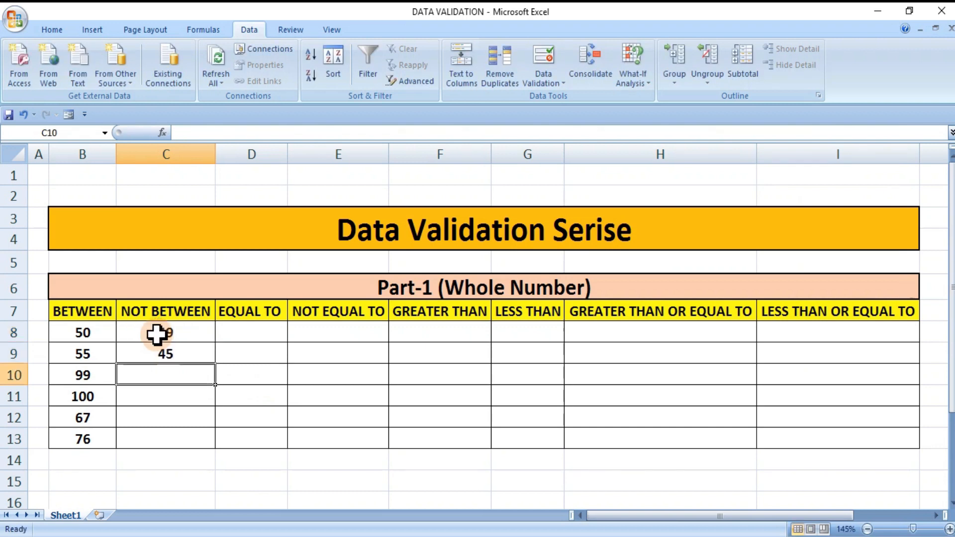
Try 96 in cell C10, cancel that entry, and enter 34 in the cell instead
{"action": "type", "text": "96"}
{"action": "key", "text": "Return"}
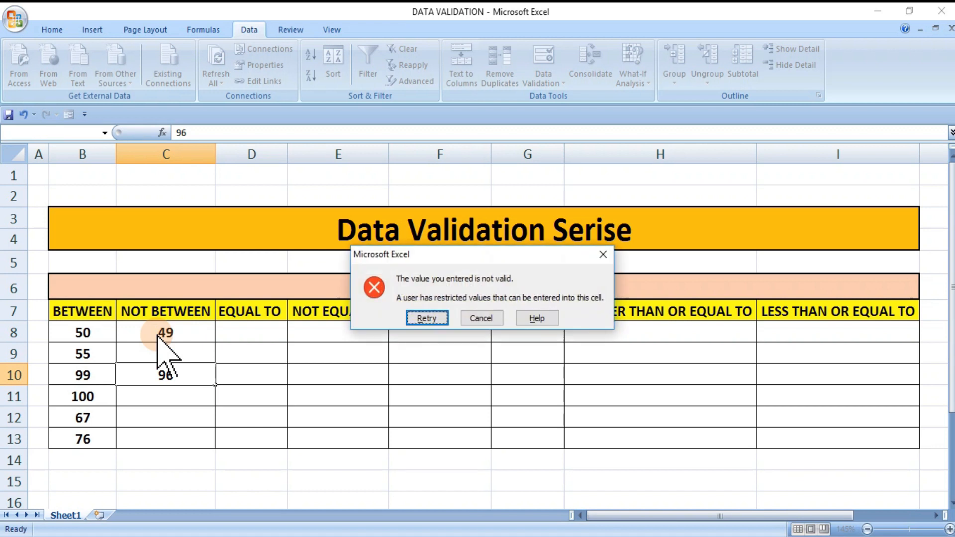
{"action": "left_click", "coordinate": [482, 318]}
{"action": "type", "text": "34"}
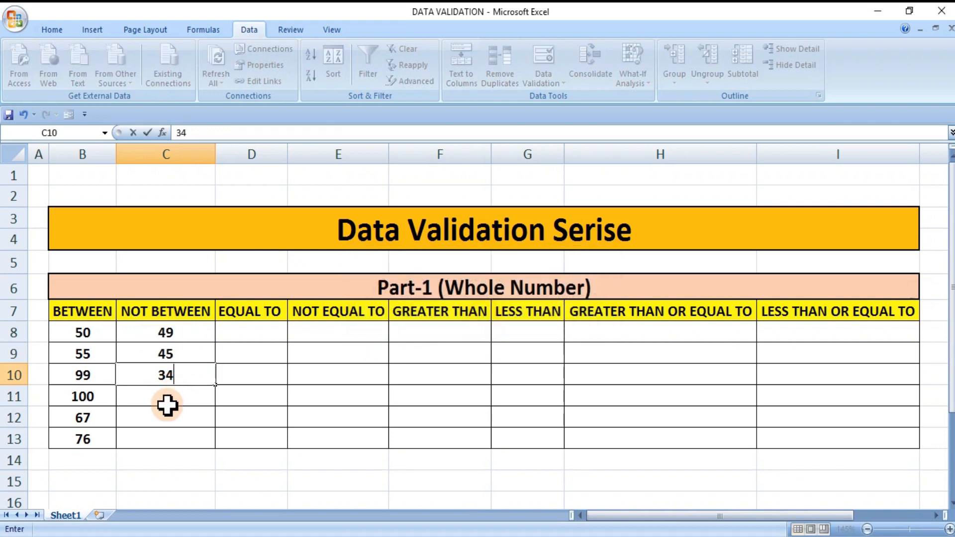
{"action": "key", "text": "Return"}
Try to enter 56 in cell C11 of the NOT BETWEEN column and cancel the entry
{"action": "type", "text": "56"}
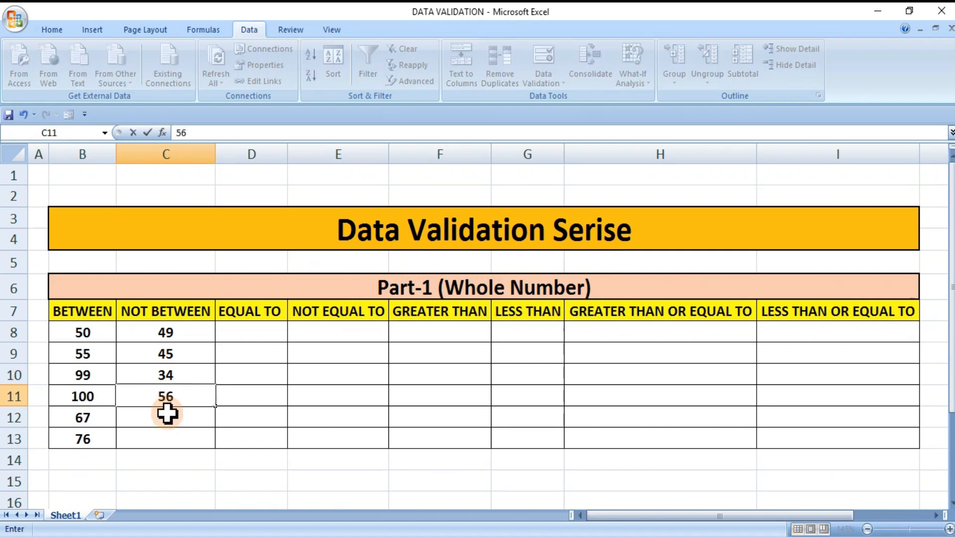
{"action": "key", "text": "Return"}
{"action": "left_click", "coordinate": [481, 318]}
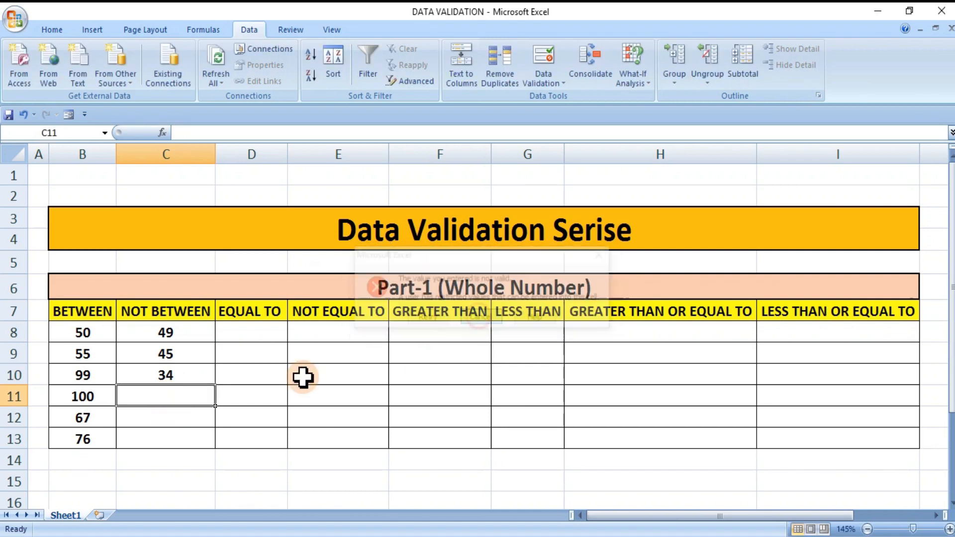
Enter 101, 110 and 190 in cells C11 to C13 of the NOT BETWEEN column
{"action": "type", "text": "101"}
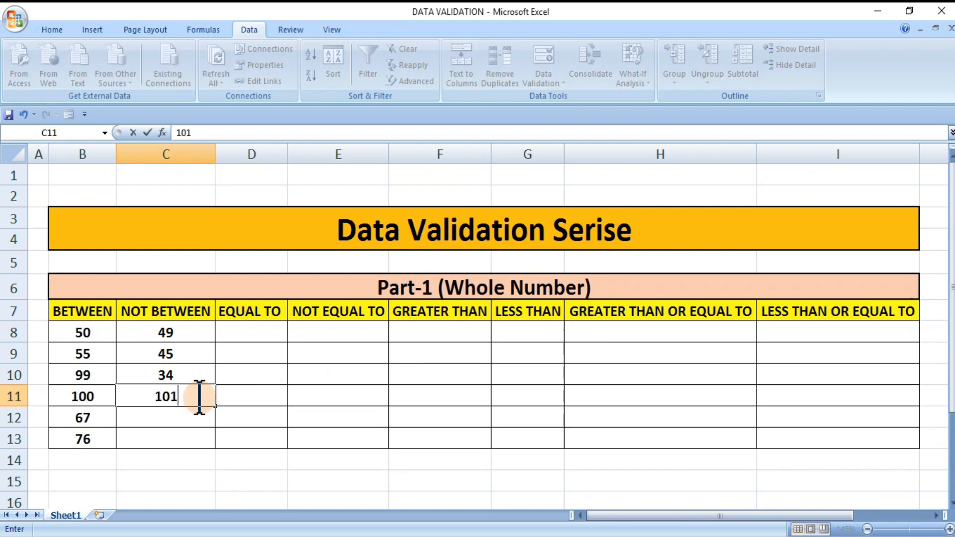
{"action": "key", "text": "Return"}
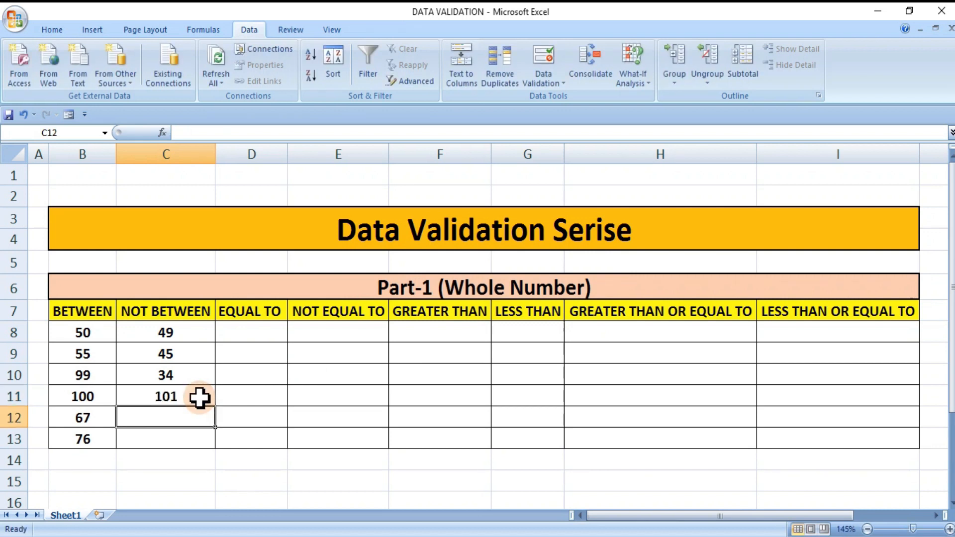
{"action": "type", "text": "110"}
{"action": "key", "text": "Return"}
{"action": "type", "text": "190"}
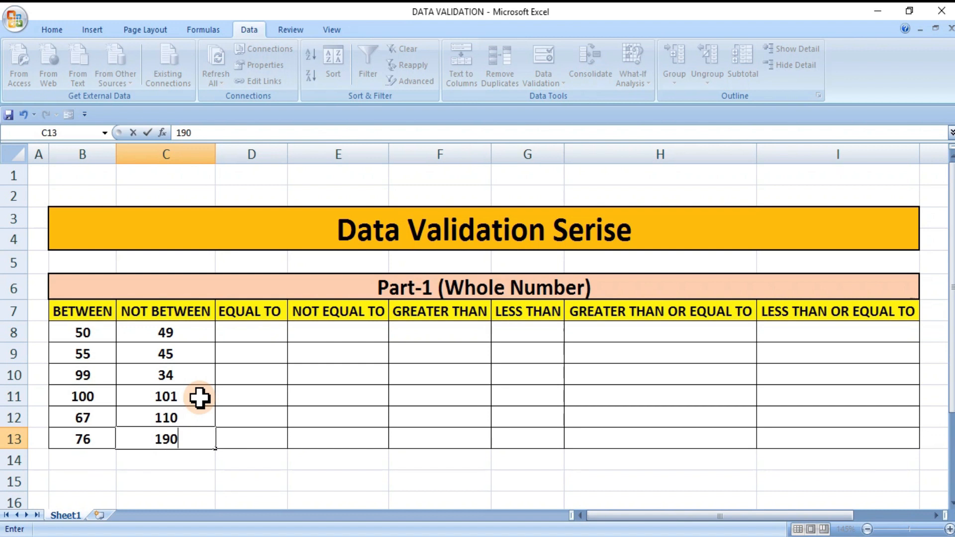
{"action": "left_click", "coordinate": [254, 371]}
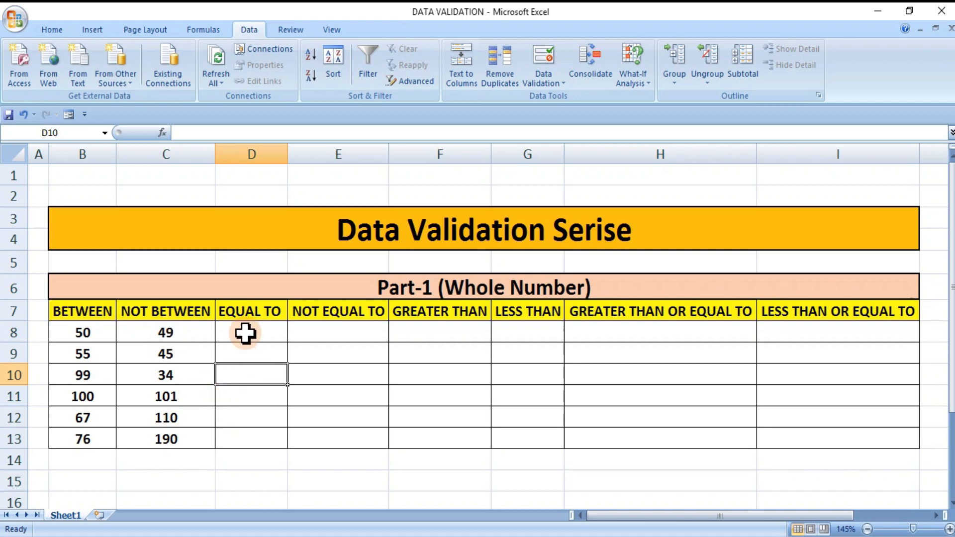
Apply data validation to cells D8:D13 that allows only whole numbers equal to 50
{"action": "left_click", "coordinate": [261, 331]}
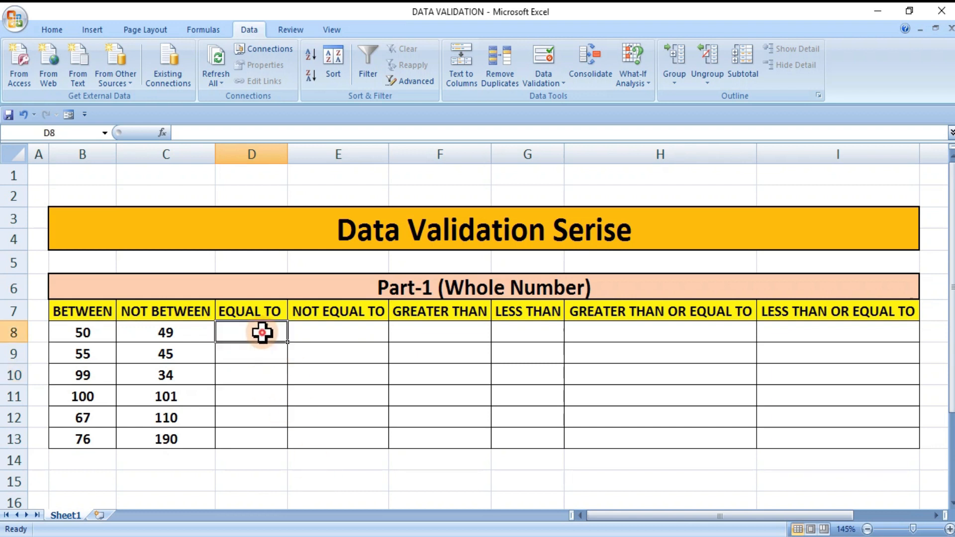
{"action": "left_click_drag", "start_coordinate": [261, 331], "coordinate": [262, 433]}
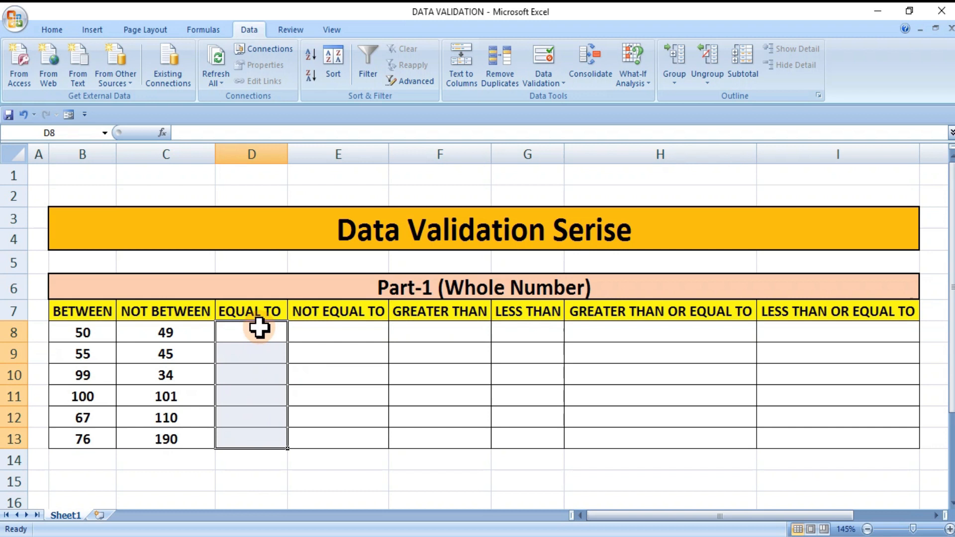
{"action": "left_click", "coordinate": [548, 81]}
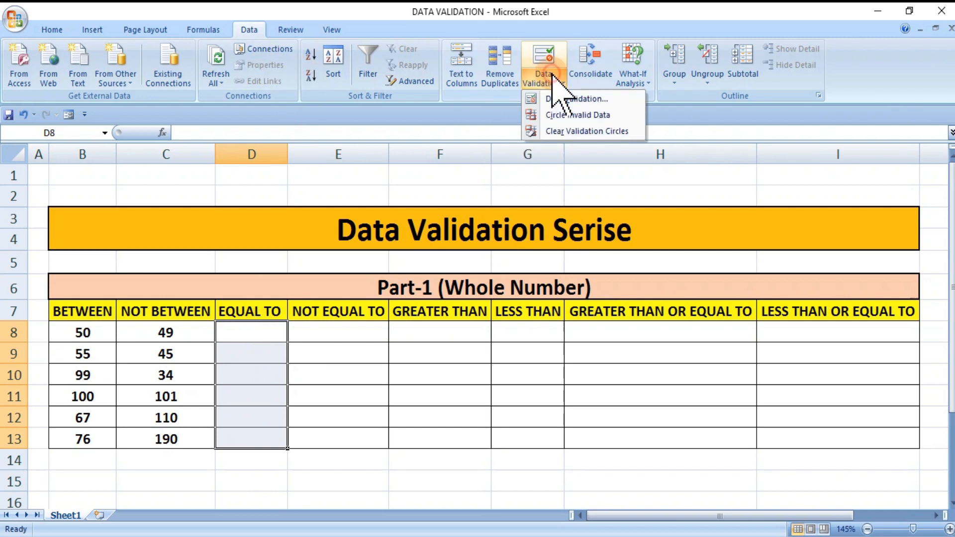
{"action": "left_click", "coordinate": [564, 99]}
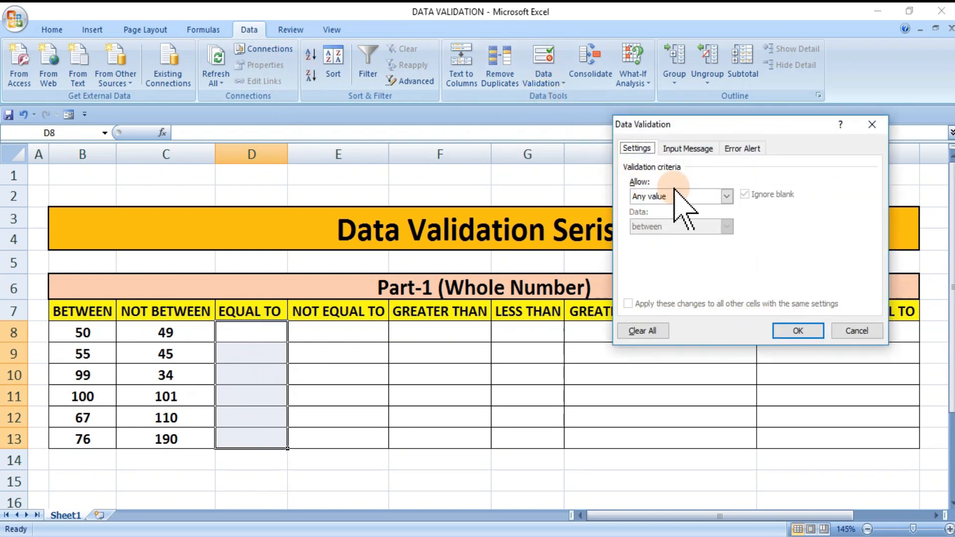
{"action": "left_click", "coordinate": [726, 196]}
{"action": "left_click", "coordinate": [663, 220]}
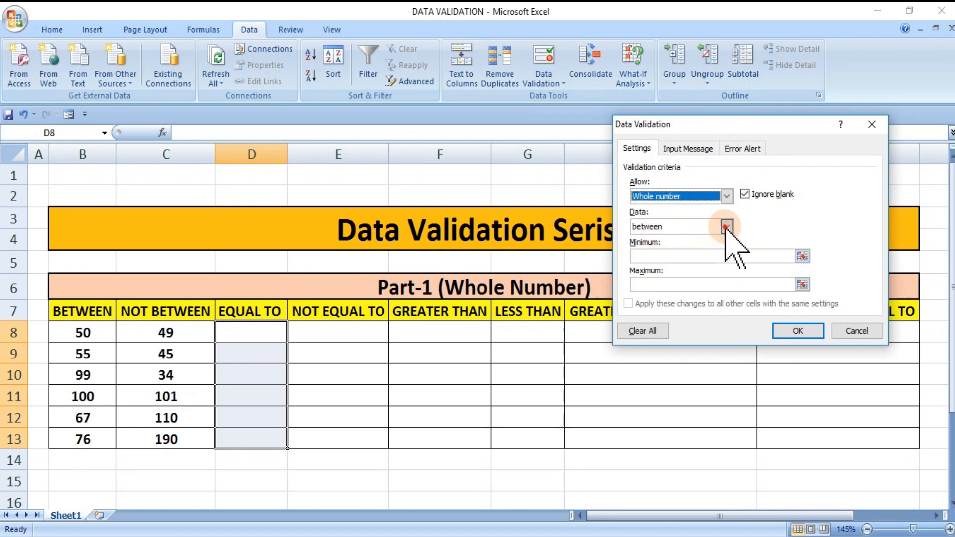
{"action": "left_click", "coordinate": [726, 226]}
{"action": "left_click", "coordinate": [651, 259]}
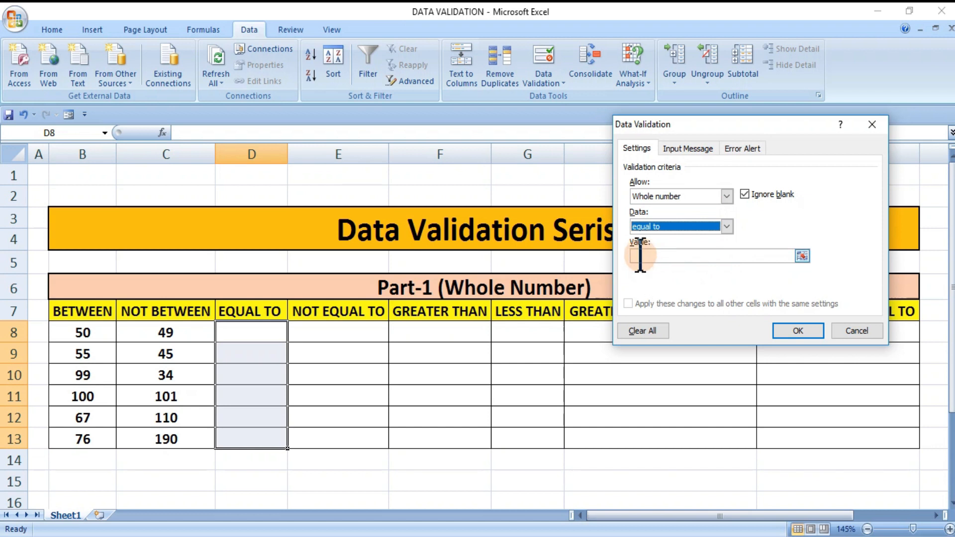
{"action": "left_click", "coordinate": [660, 257]}
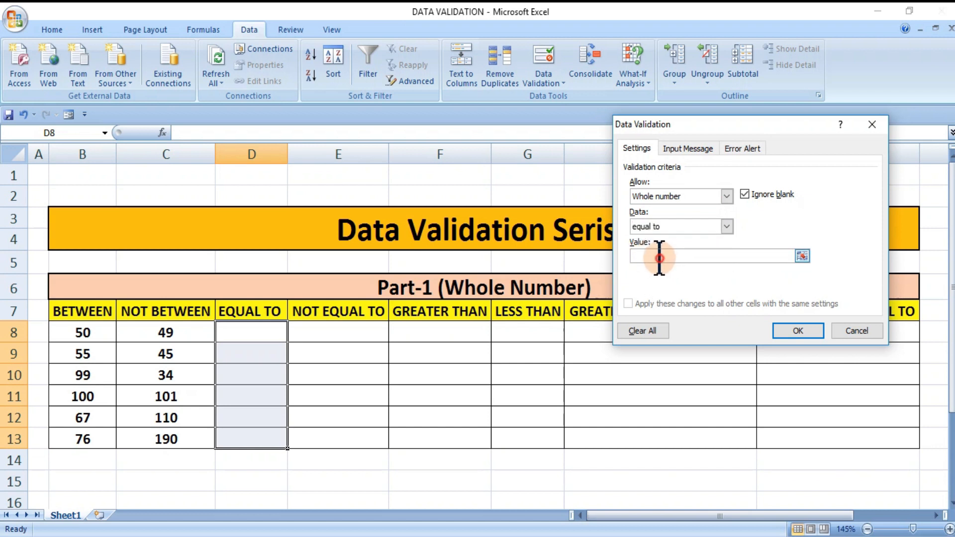
{"action": "type", "text": "50"}
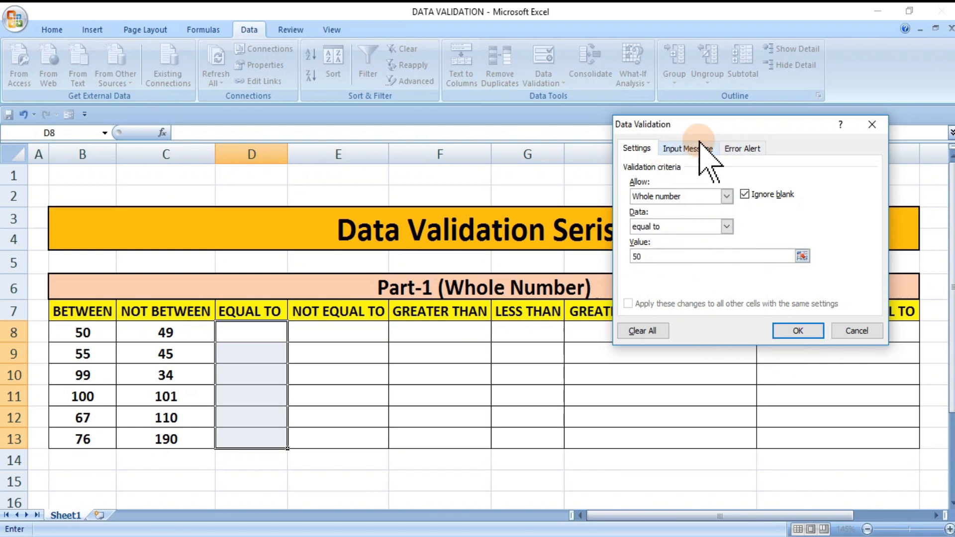
{"action": "left_click", "coordinate": [793, 331]}
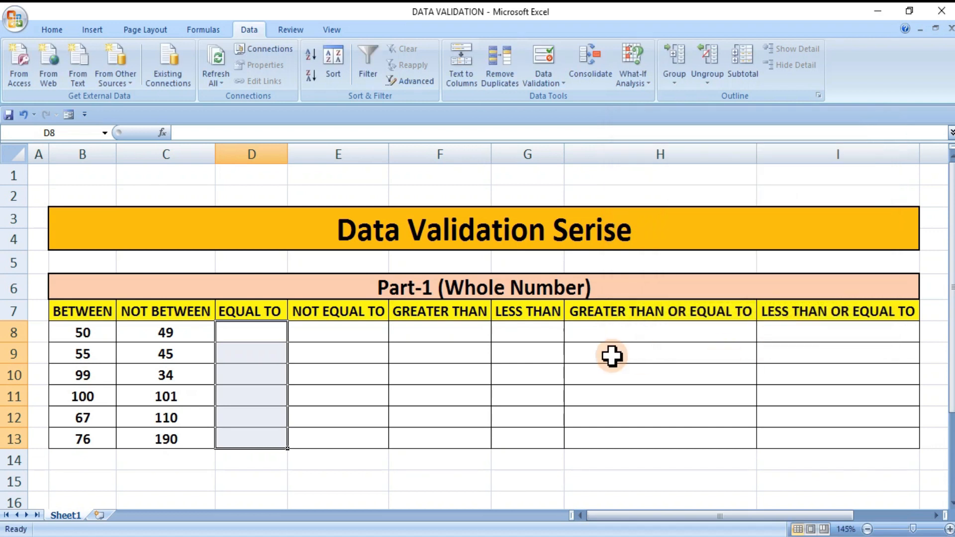
Enter 50 in cell D8 of the EQUAL TO column
{"action": "left_click", "coordinate": [247, 332]}
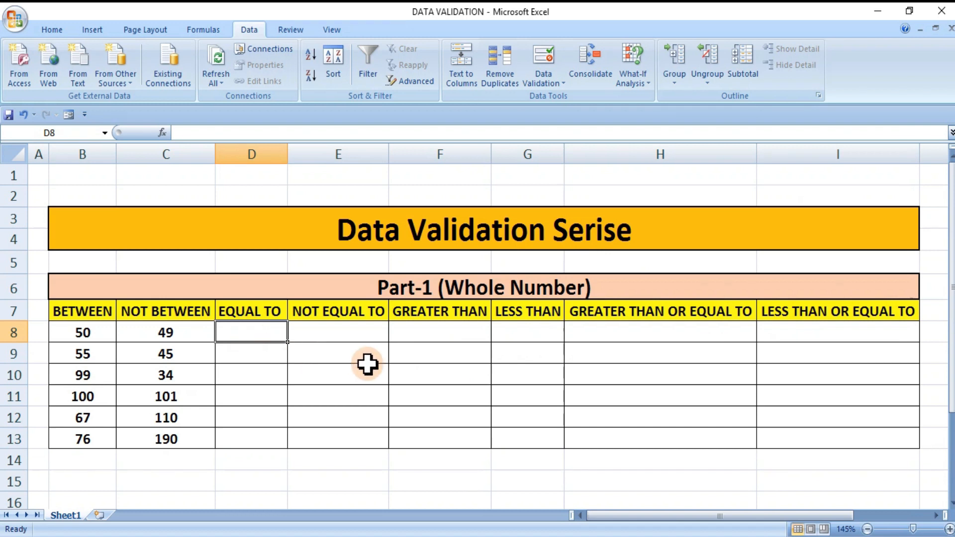
{"action": "type", "text": "50"}
{"action": "key", "text": "Return"}
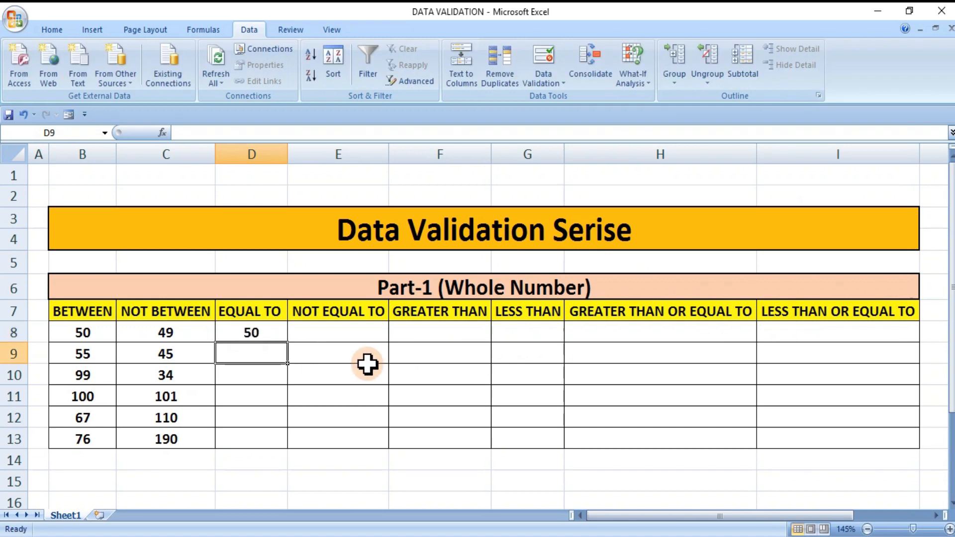
Try to enter 55, 100 and 49 in cell D9 of the EQUAL TO column, cancelling each entry
{"action": "type", "text": "55"}
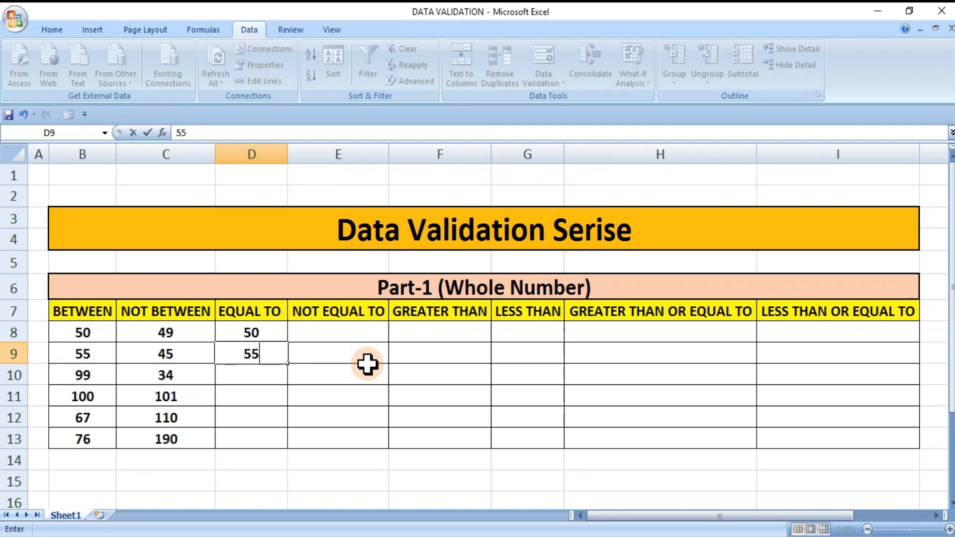
{"action": "left_click", "coordinate": [367, 364]}
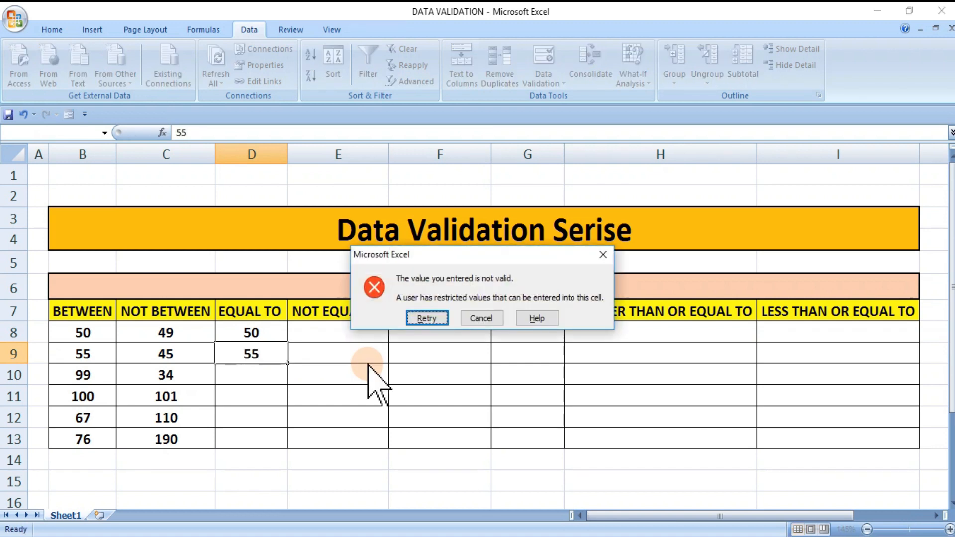
{"action": "left_click", "coordinate": [477, 319]}
{"action": "type", "text": "100"}
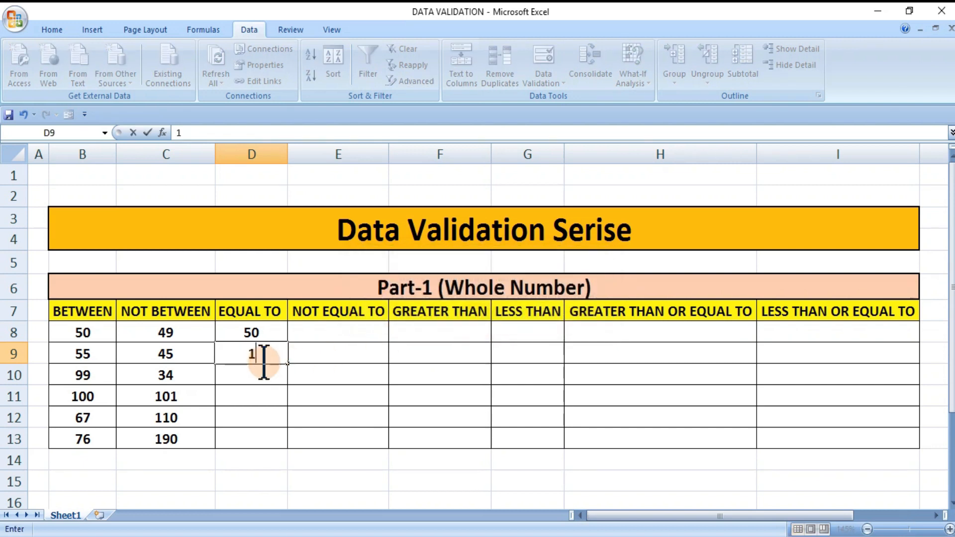
{"action": "left_click", "coordinate": [346, 369]}
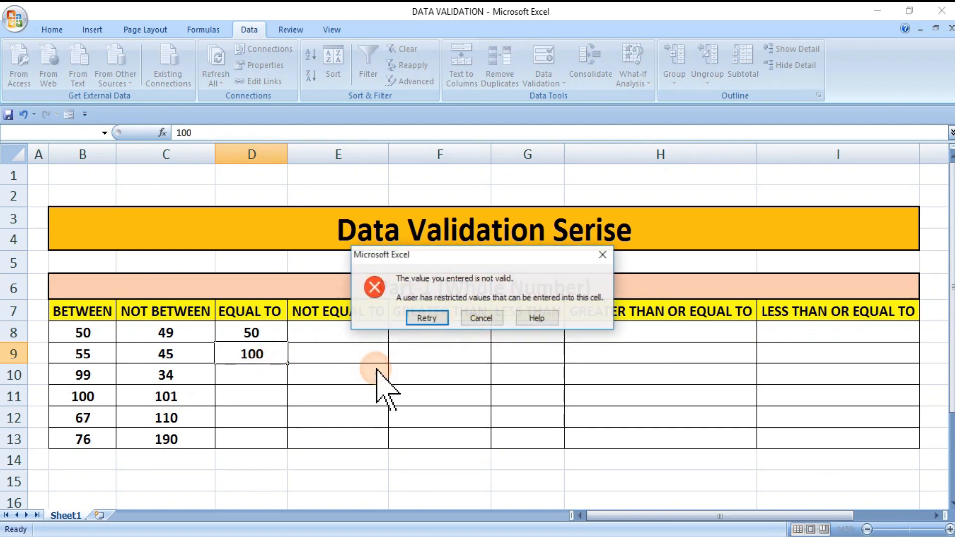
{"action": "left_click", "coordinate": [480, 318]}
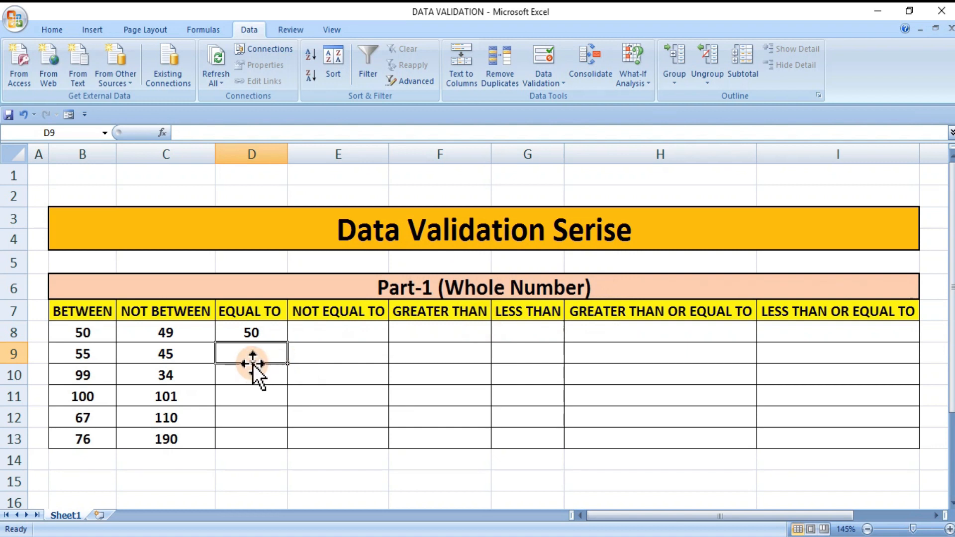
{"action": "type", "text": "49"}
{"action": "left_click", "coordinate": [371, 391]}
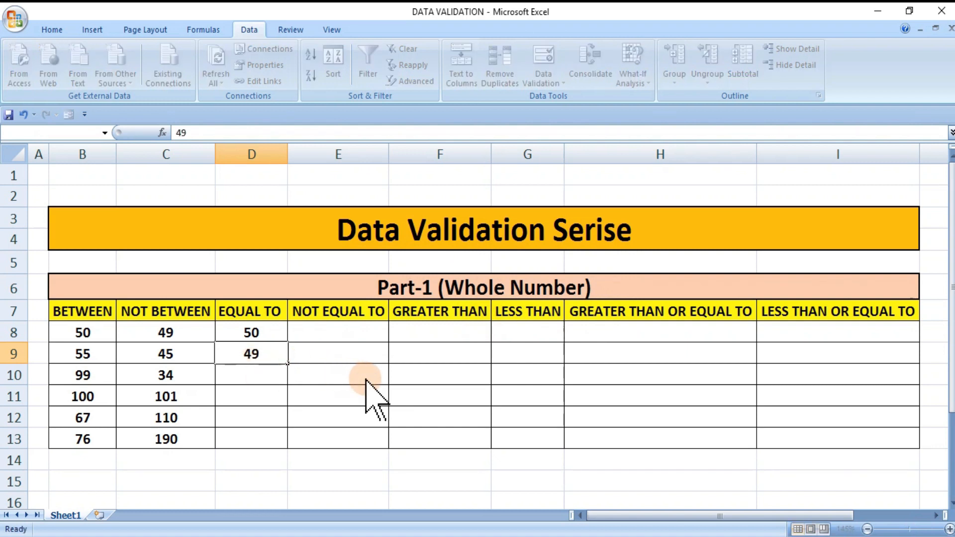
{"action": "left_click", "coordinate": [479, 318]}
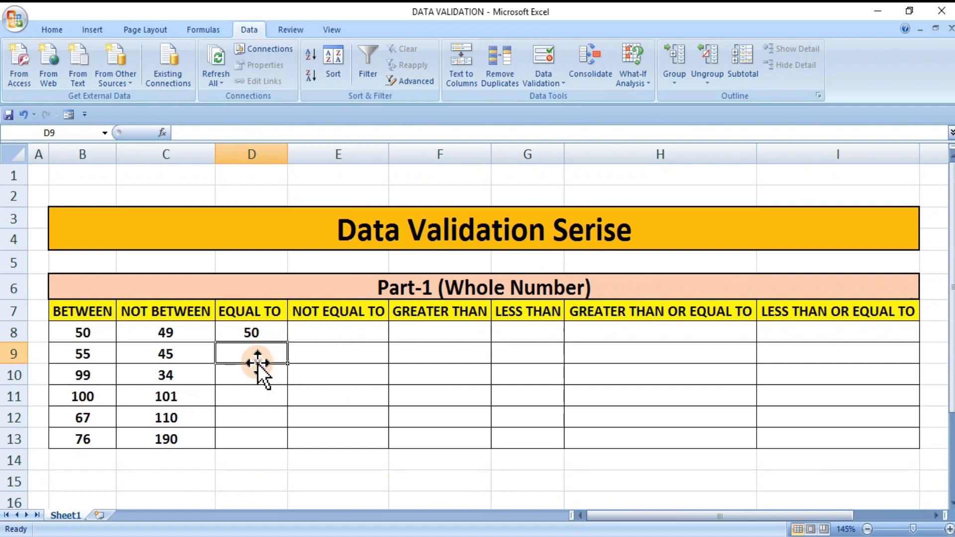
Enter 50 in each of cells D9 to D13 of the EQUAL TO column
{"action": "type", "text": "50"}
{"action": "key", "text": "Return"}
{"action": "type", "text": "50"}
{"action": "key", "text": "Return"}
{"action": "type", "text": "50"}
{"action": "key", "text": "Return"}
{"action": "type", "text": "50"}
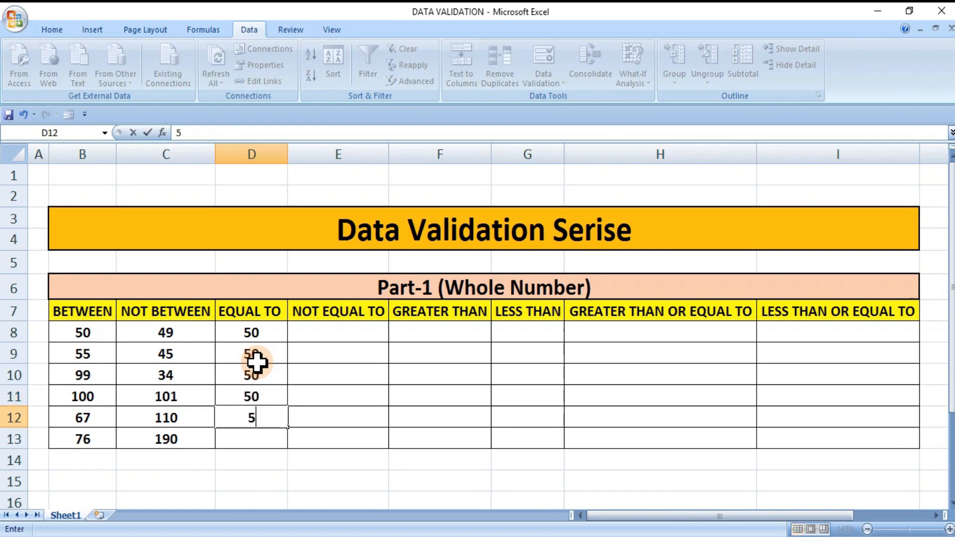
{"action": "key", "text": "Return"}
{"action": "type", "text": "50"}
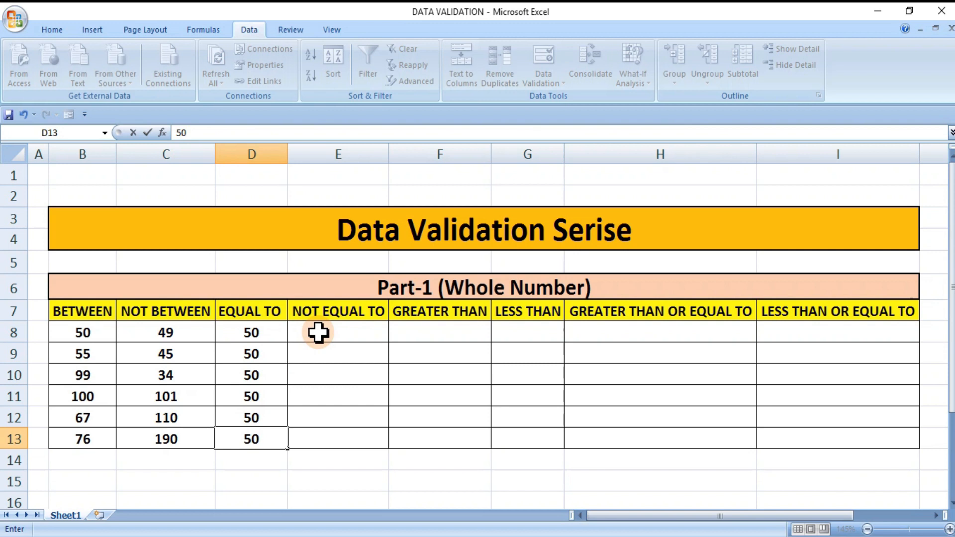
Apply data validation to cells E8:E13 that allows only whole numbers not equal to 50
{"action": "left_click_drag", "start_coordinate": [330, 330], "coordinate": [328, 433]}
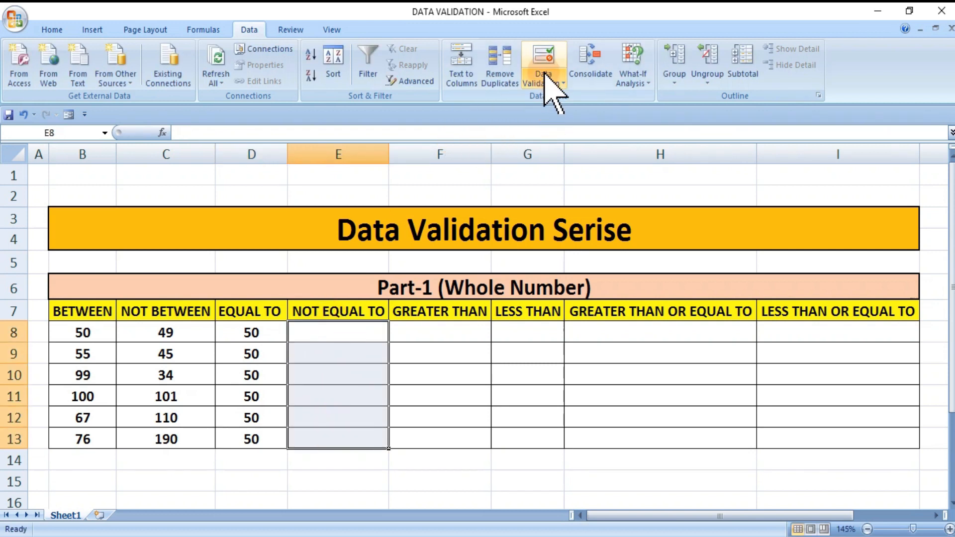
{"action": "left_click", "coordinate": [546, 74]}
{"action": "left_click", "coordinate": [571, 97]}
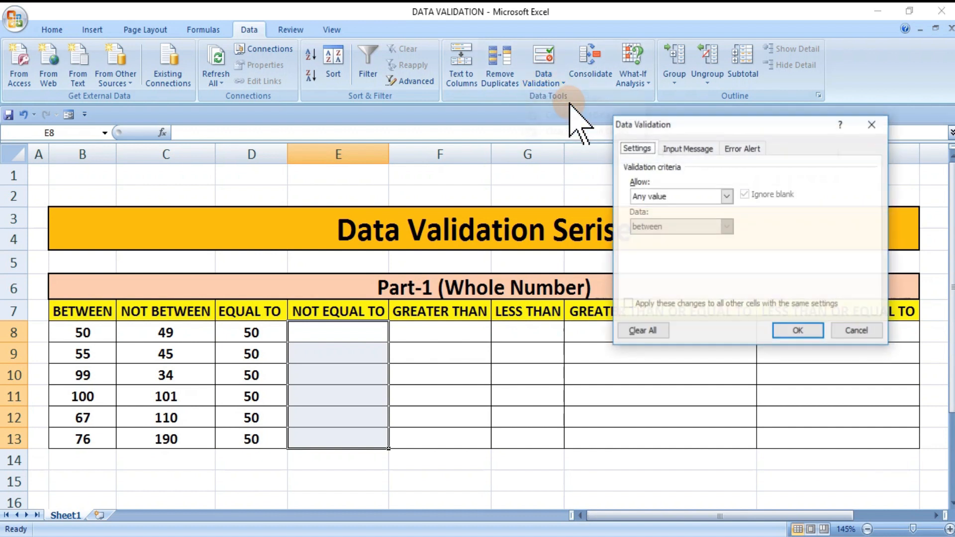
{"action": "left_click", "coordinate": [726, 196]}
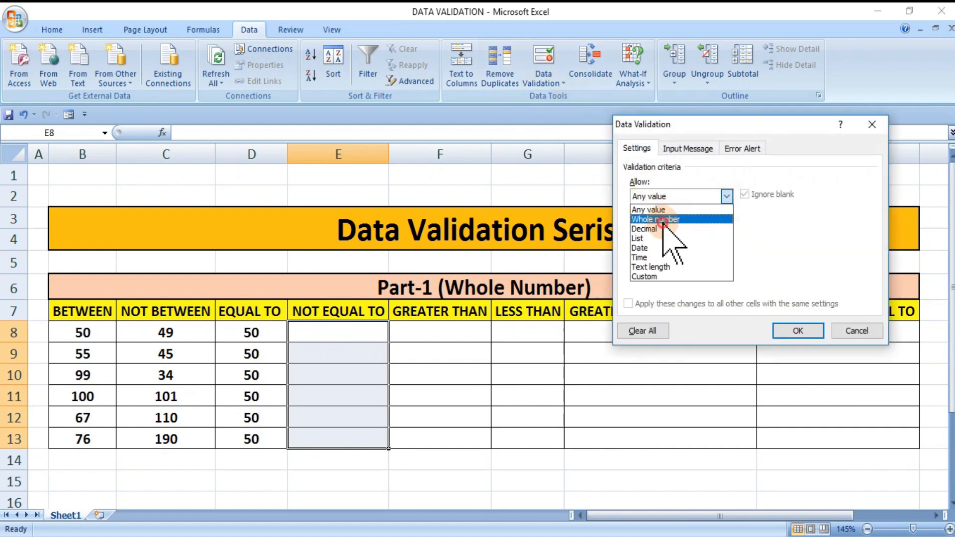
{"action": "left_click", "coordinate": [664, 220]}
{"action": "left_click", "coordinate": [727, 226]}
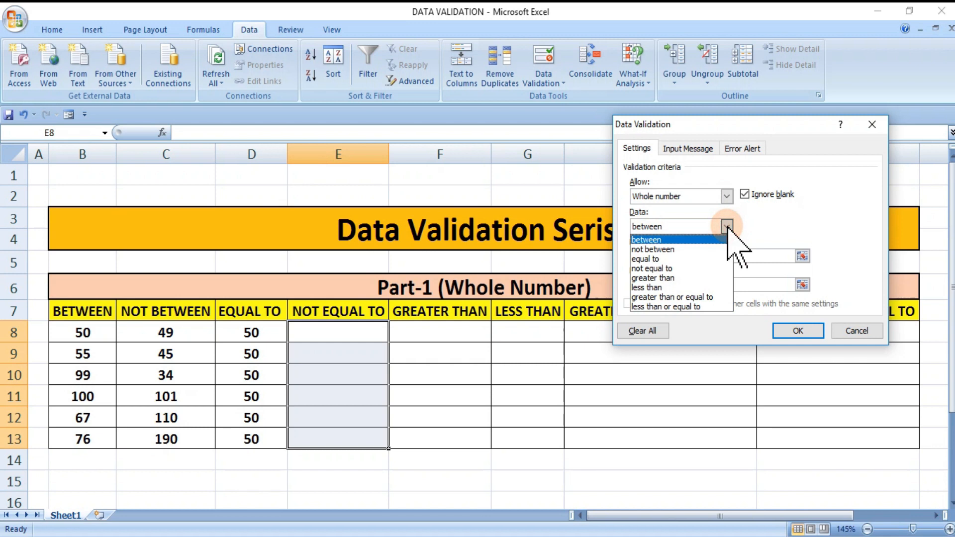
{"action": "left_click", "coordinate": [653, 268]}
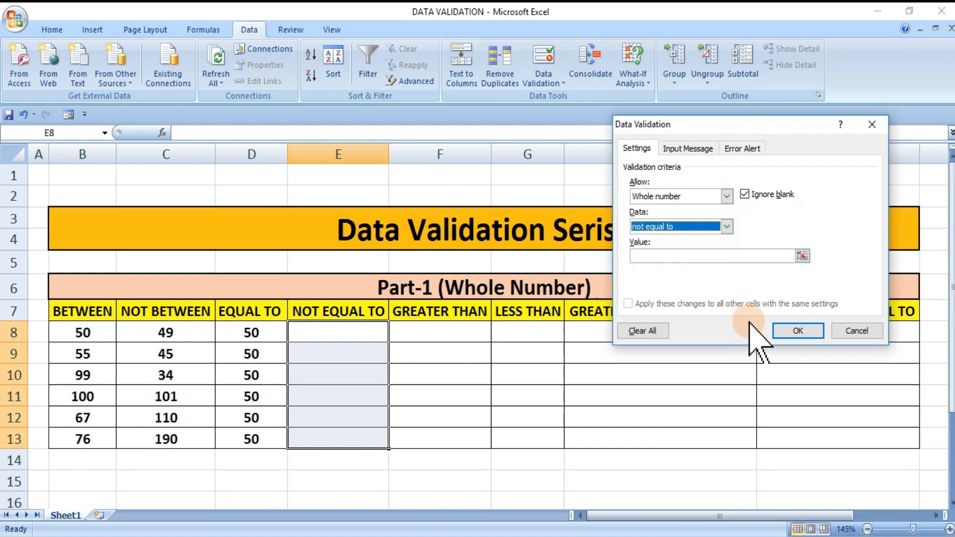
{"action": "left_click", "coordinate": [796, 331]}
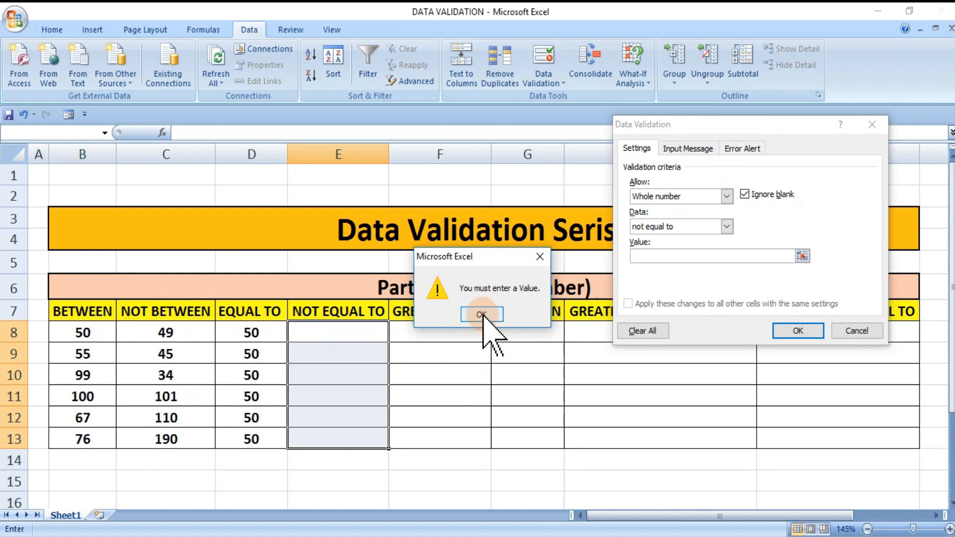
{"action": "left_click", "coordinate": [481, 315]}
{"action": "left_click", "coordinate": [642, 257]}
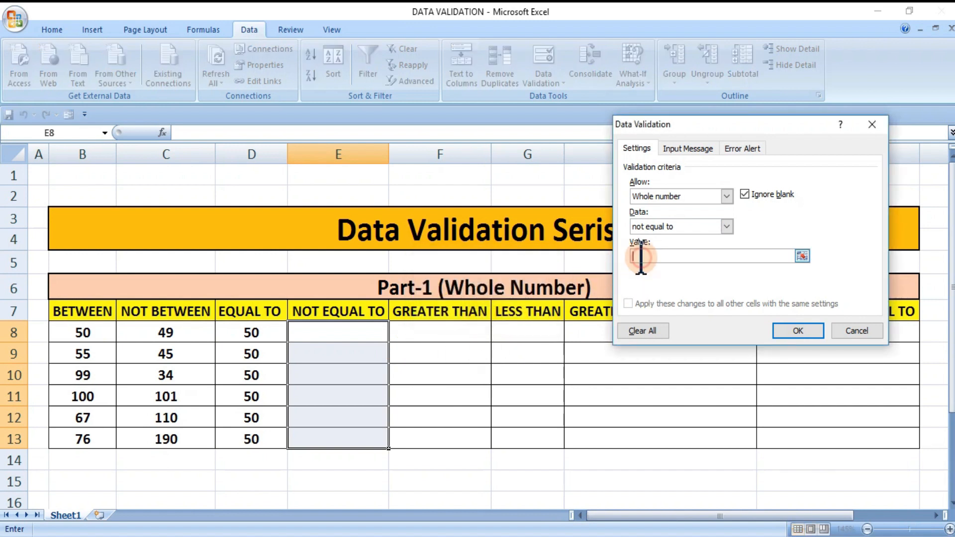
{"action": "type", "text": "50"}
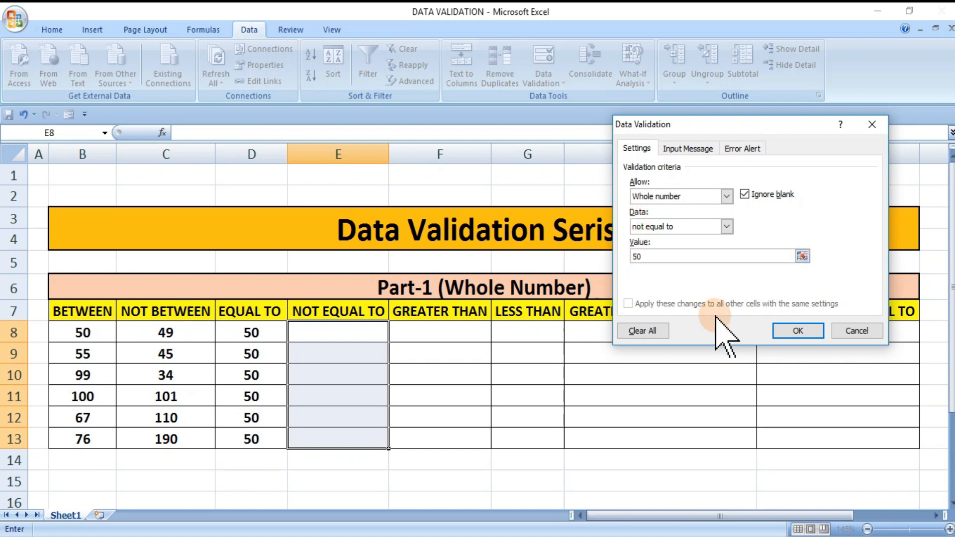
{"action": "left_click", "coordinate": [787, 332]}
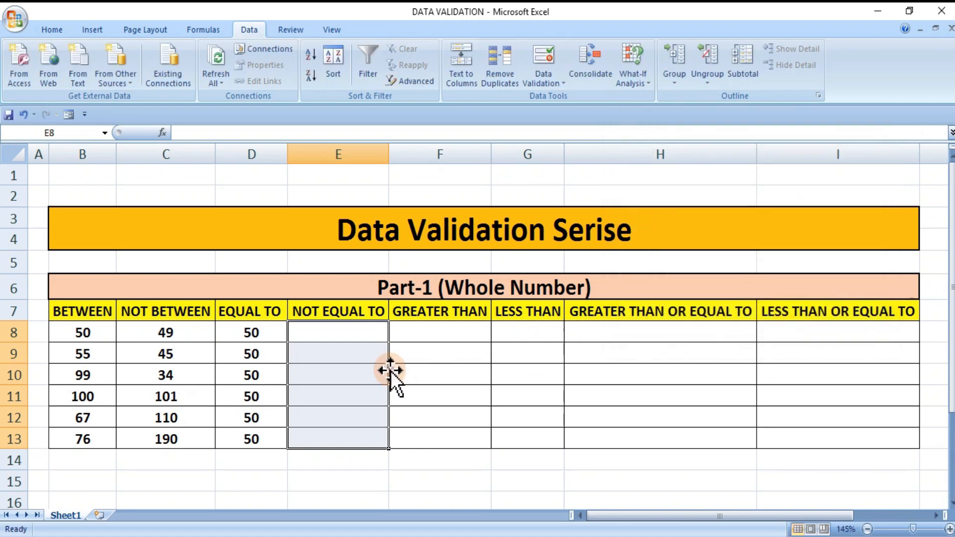
Try to enter 50 in cell E8 of the NOT EQUAL TO column and cancel the entry
{"action": "left_click", "coordinate": [343, 337]}
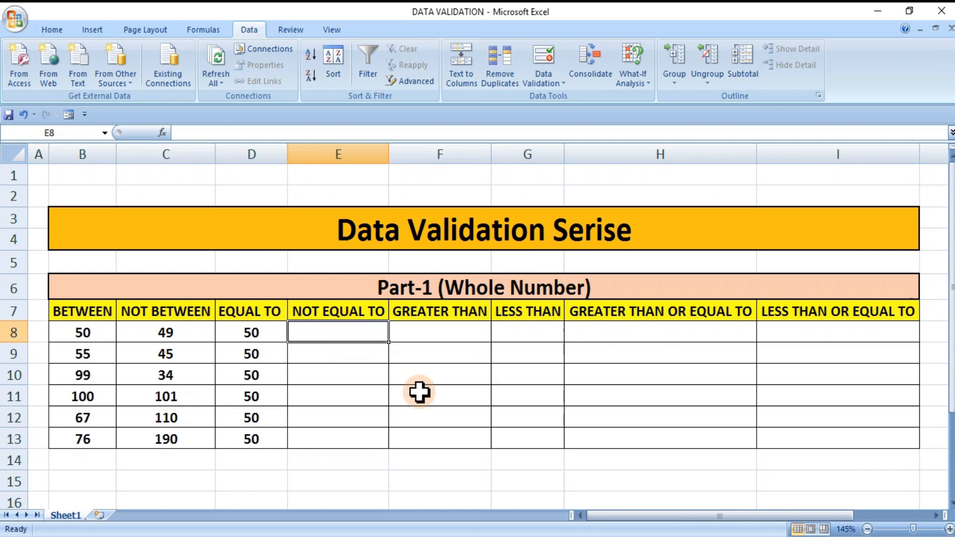
{"action": "type", "text": "50"}
{"action": "key", "text": "Return"}
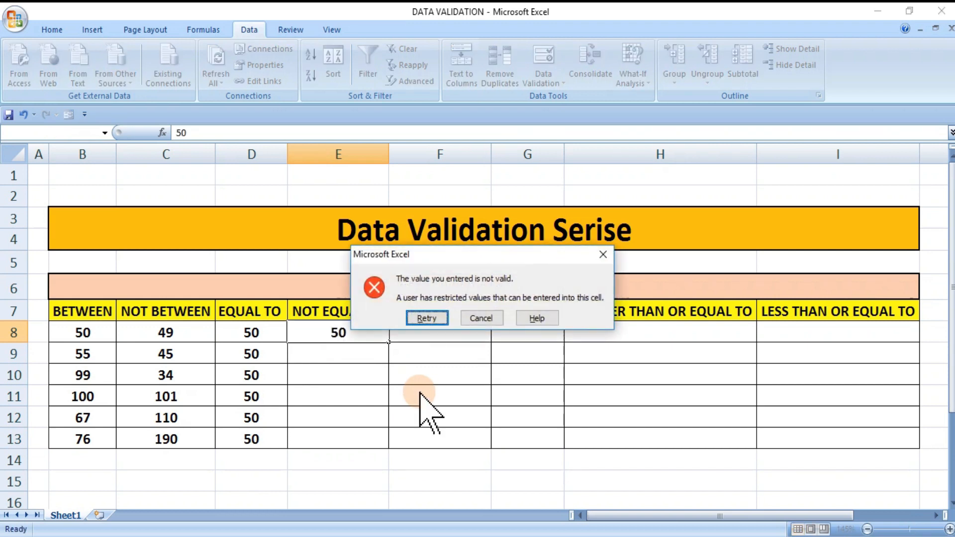
{"action": "left_click", "coordinate": [475, 318]}
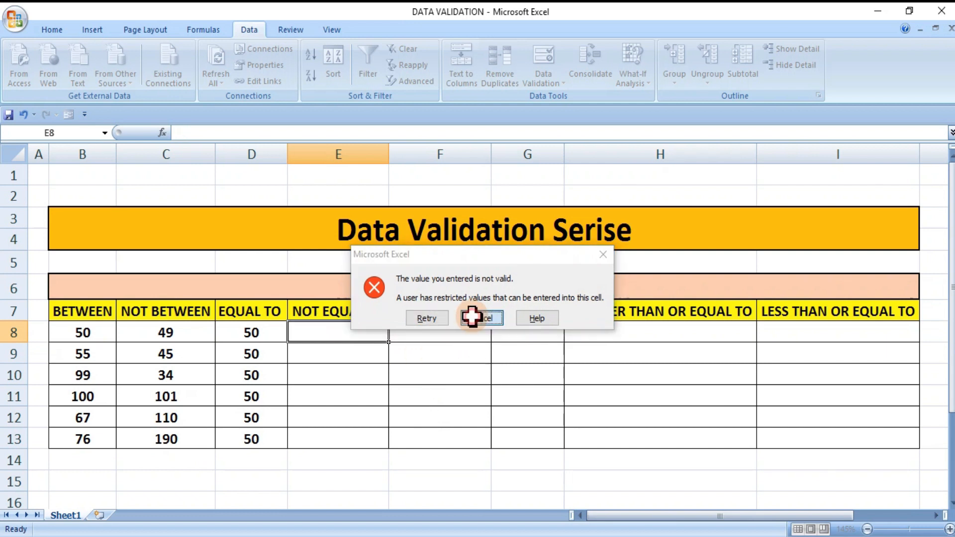
Enter 55, 49, 55, 78, 67 and 34 in cells E8 to E13 of the NOT EQUAL TO column
{"action": "type", "text": "55"}
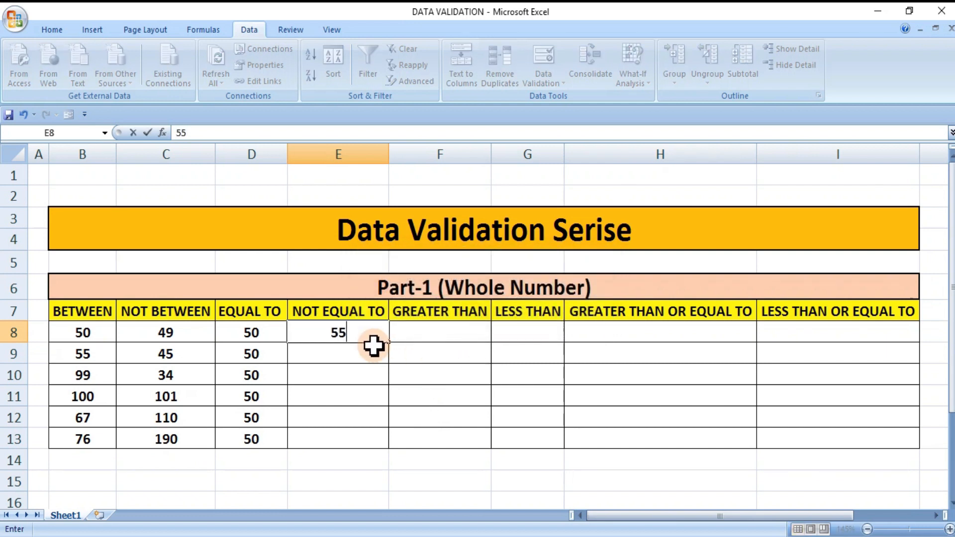
{"action": "key", "text": "Return"}
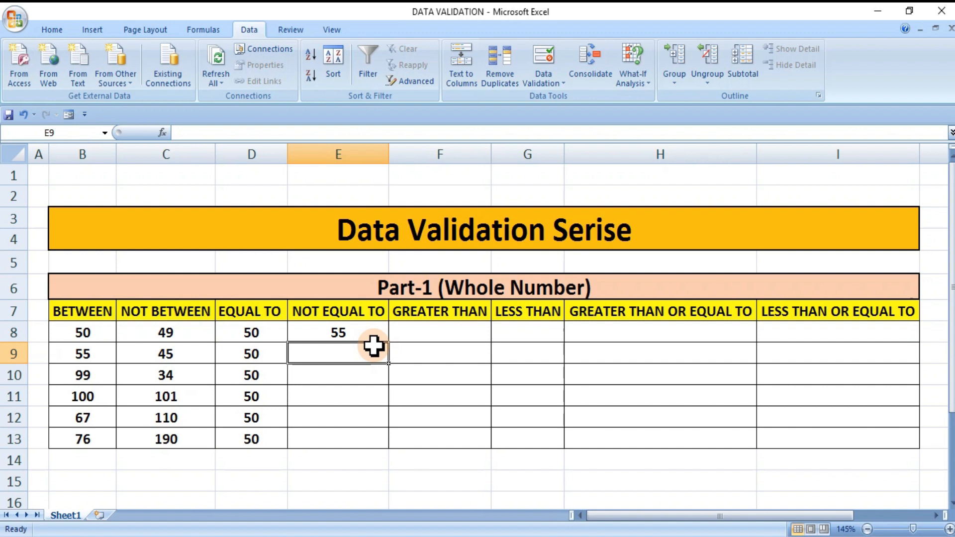
{"action": "type", "text": "49"}
{"action": "key", "text": "Return"}
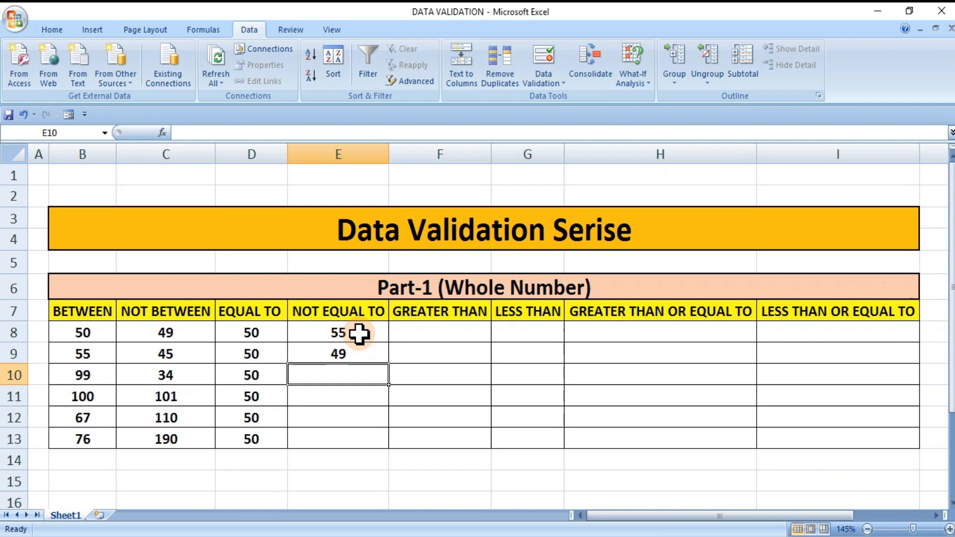
{"action": "type", "text": "55"}
{"action": "key", "text": "Return"}
{"action": "type", "text": "78"}
{"action": "key", "text": "Return"}
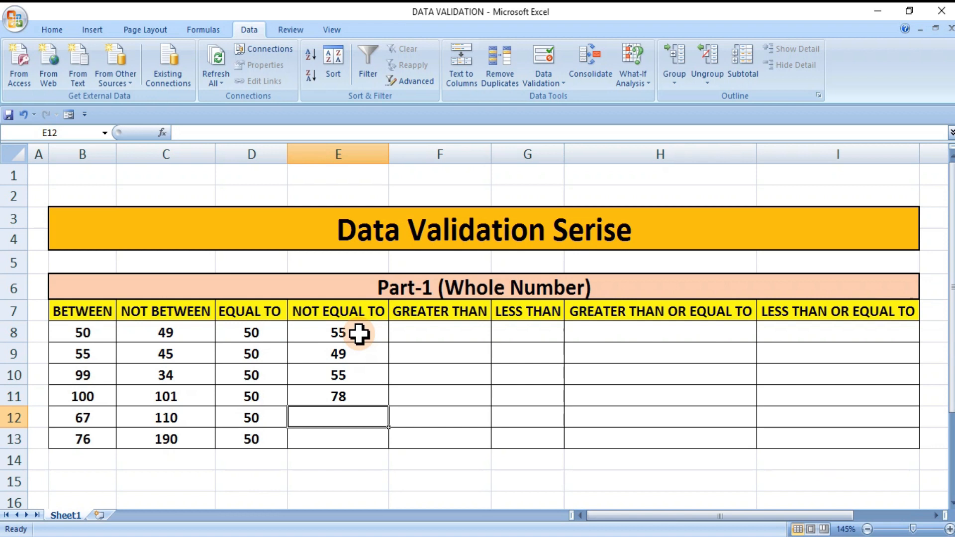
{"action": "type", "text": "67"}
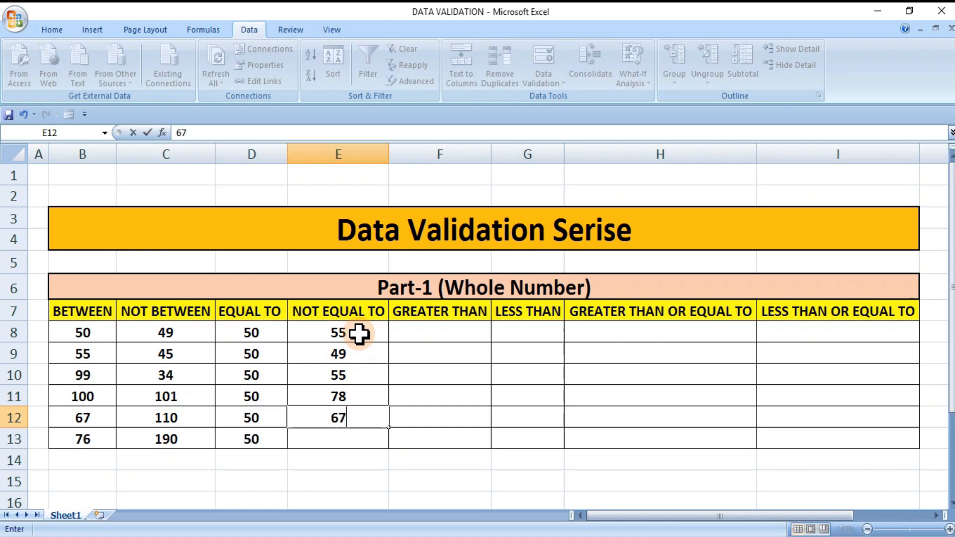
{"action": "key", "text": "Return"}
{"action": "type", "text": "34"}
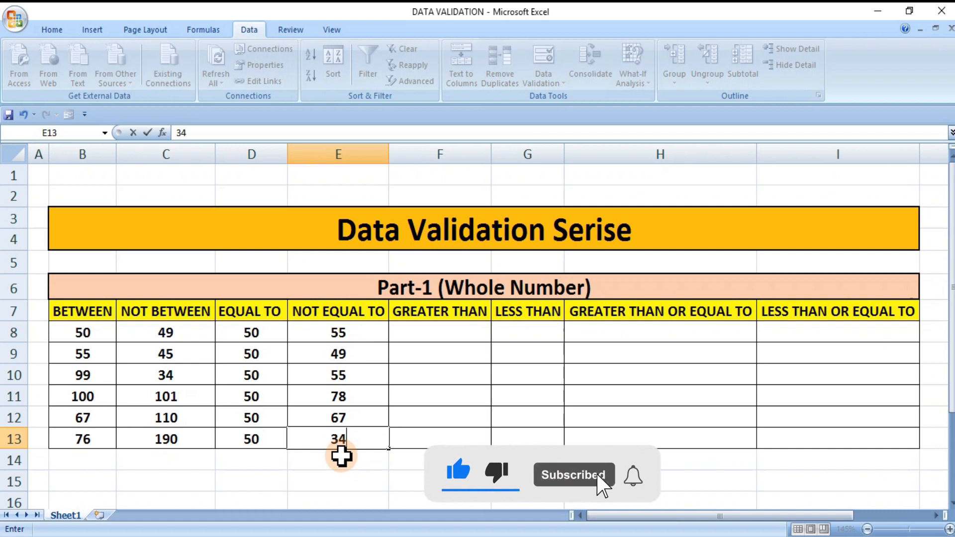
{"action": "left_click", "coordinate": [430, 333]}
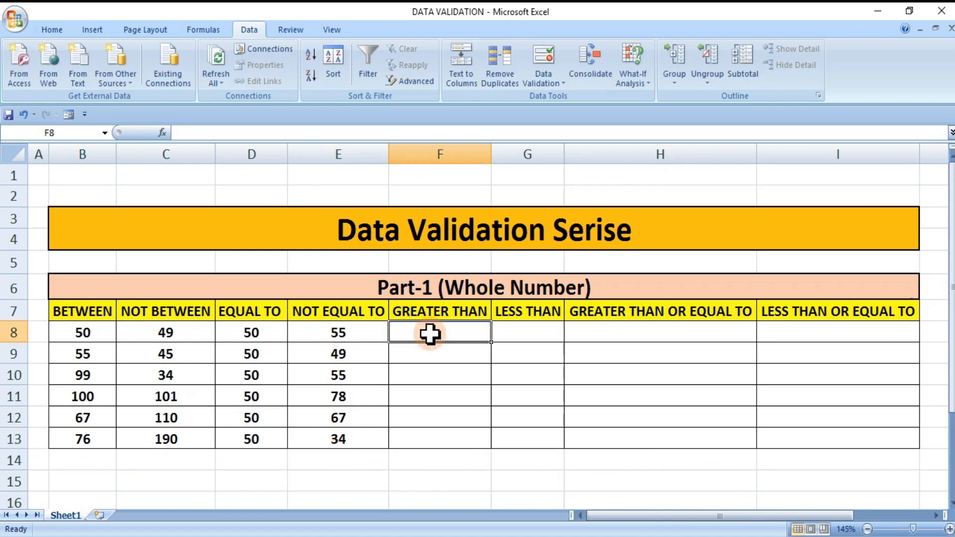
Apply data validation to cells F8:F13 that allows only whole numbers greater than 50
{"action": "left_click", "coordinate": [520, 356]}
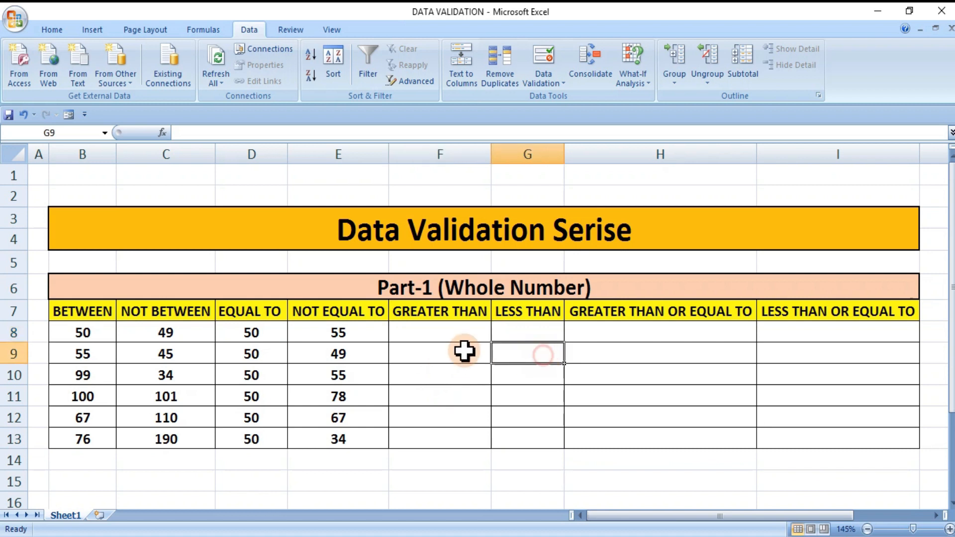
{"action": "left_click_drag", "start_coordinate": [447, 332], "coordinate": [449, 432]}
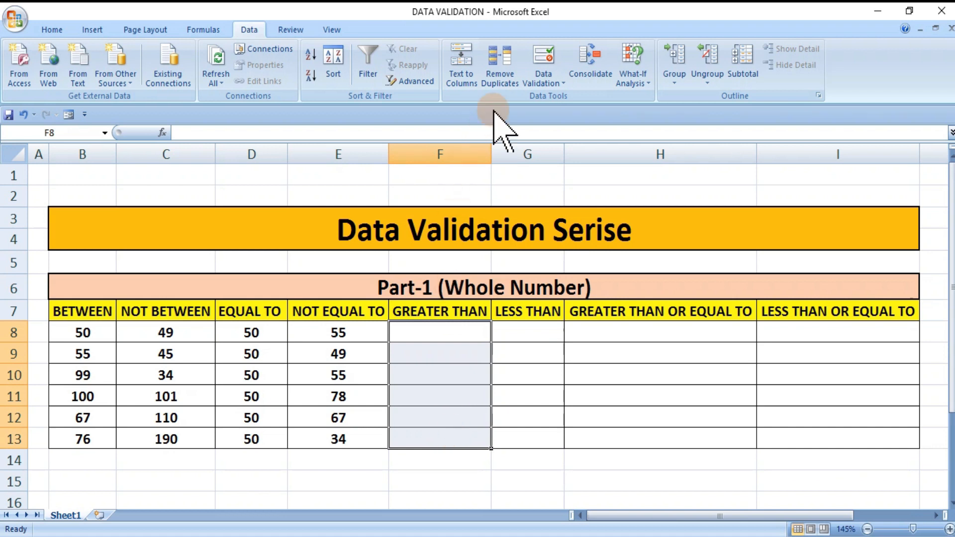
{"action": "left_click", "coordinate": [550, 80]}
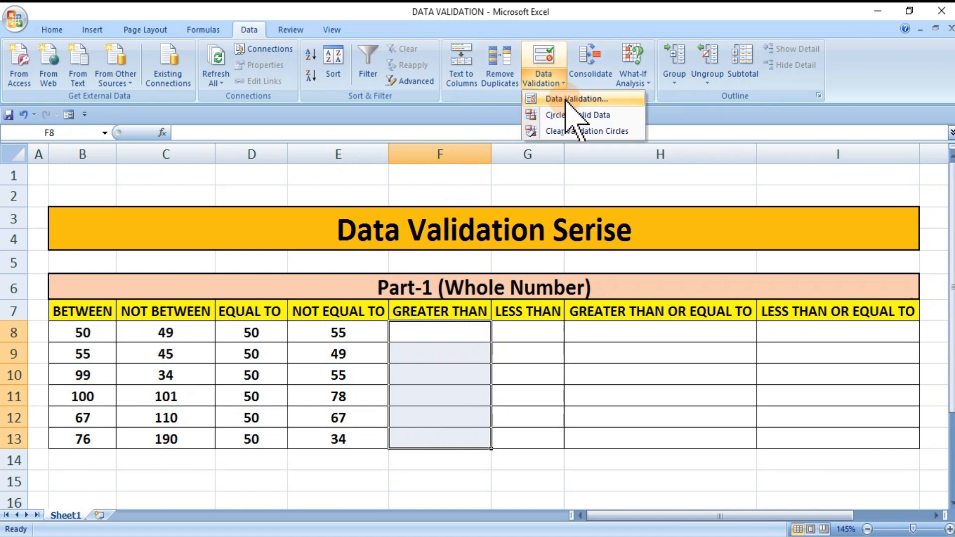
{"action": "left_click", "coordinate": [566, 99]}
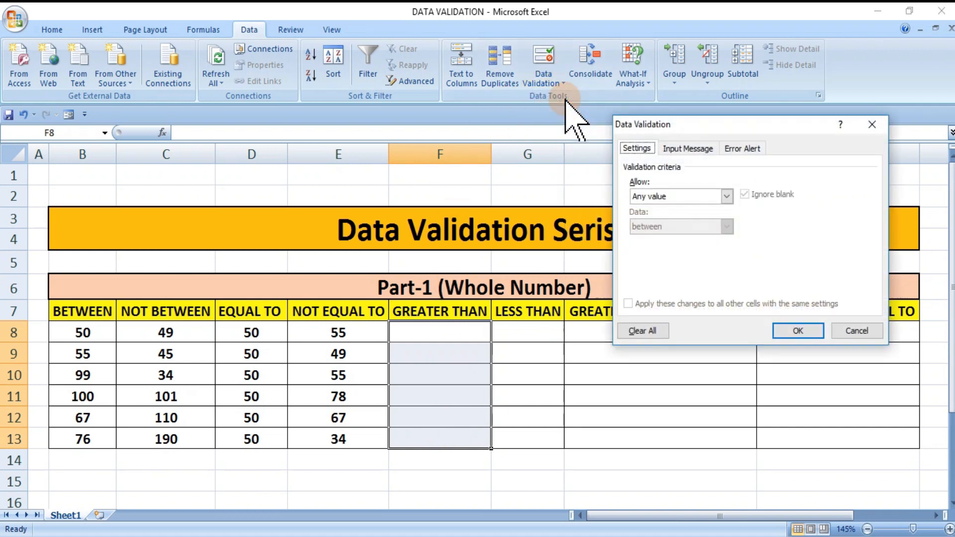
{"action": "left_click", "coordinate": [726, 196]}
{"action": "left_click", "coordinate": [656, 219]}
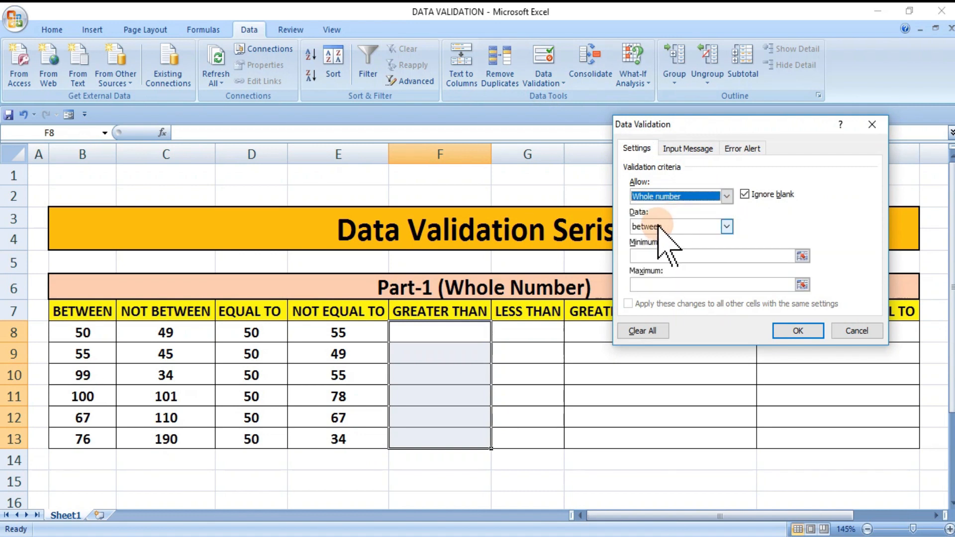
{"action": "left_click", "coordinate": [728, 226]}
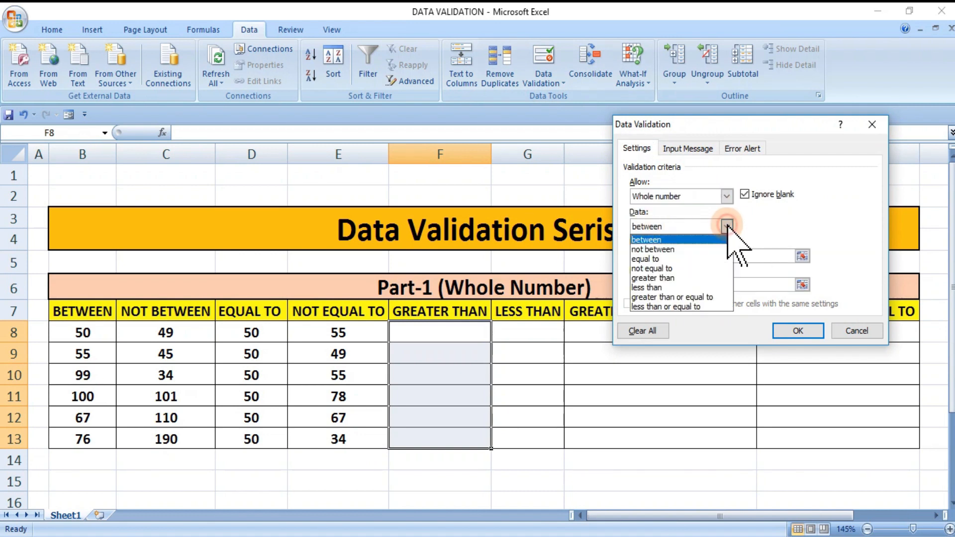
{"action": "left_click", "coordinate": [664, 276]}
{"action": "left_click", "coordinate": [642, 257]}
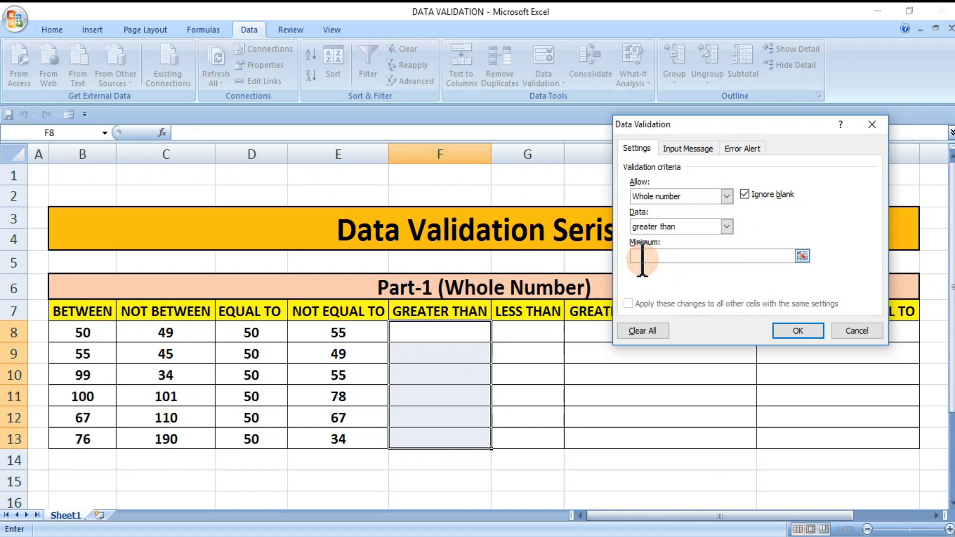
{"action": "type", "text": "50"}
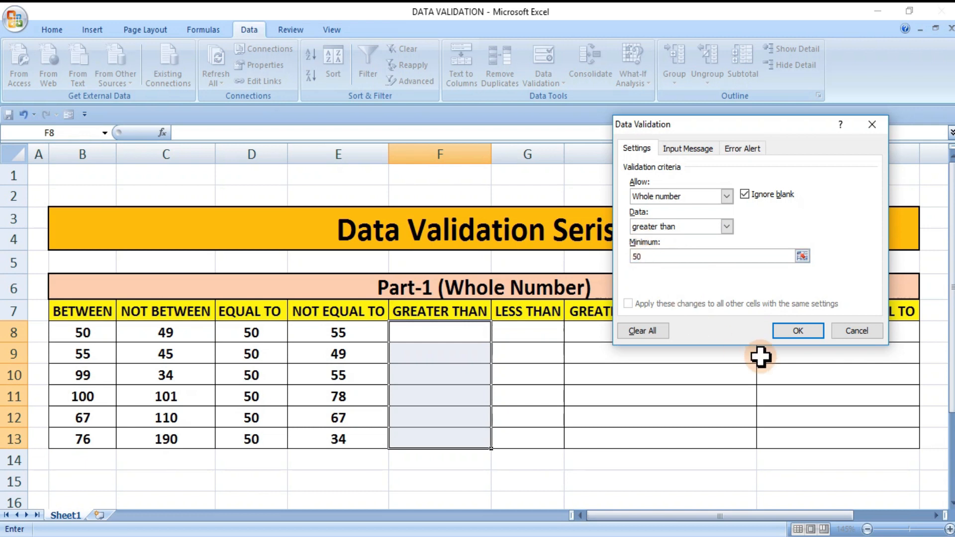
{"action": "left_click", "coordinate": [796, 332]}
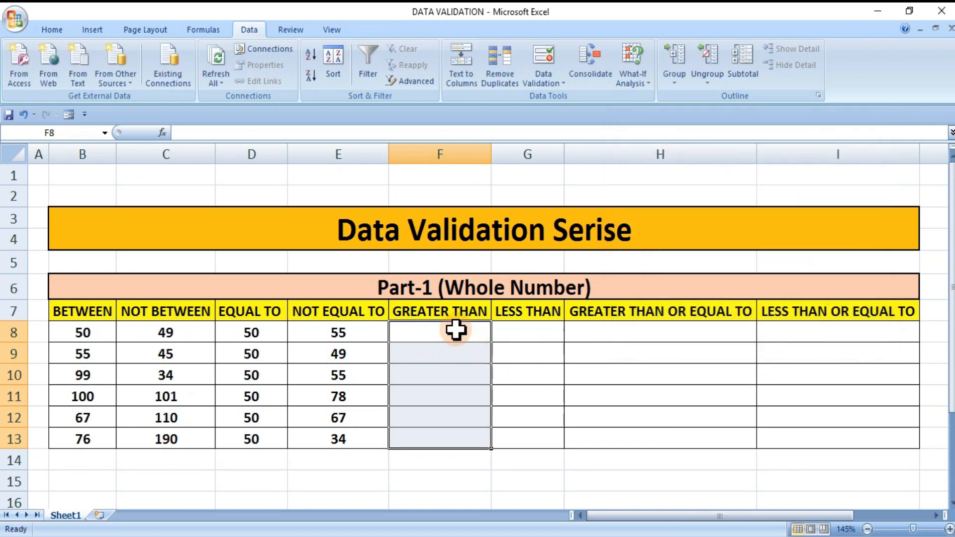
Try to enter 50 and 49 in cell F8 of the GREATER THAN column, cancelling each entry
{"action": "left_click", "coordinate": [456, 329]}
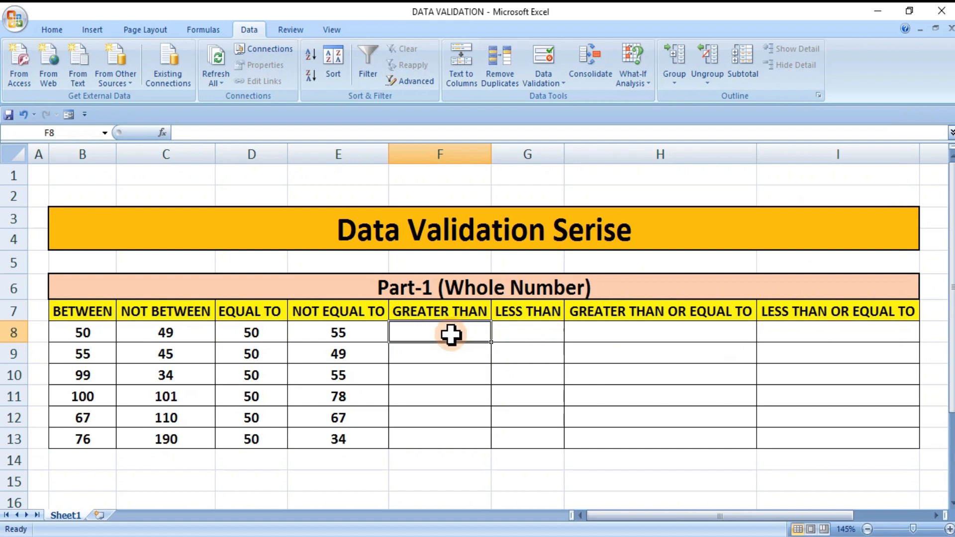
{"action": "type", "text": "50"}
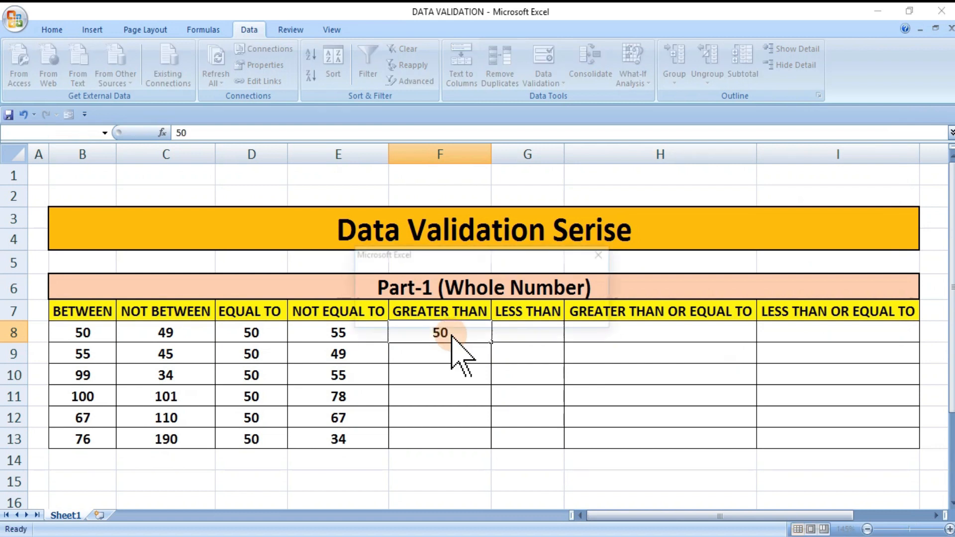
{"action": "key", "text": "Return"}
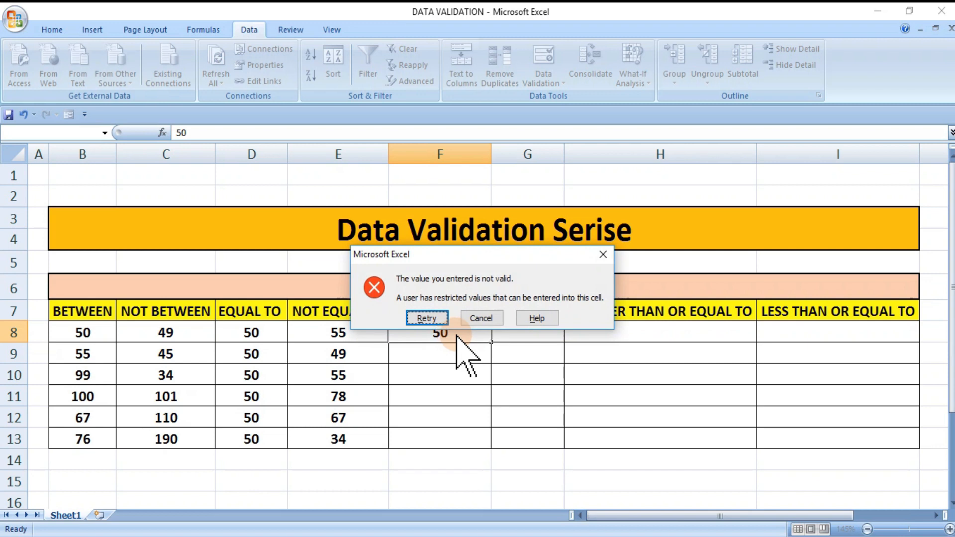
{"action": "left_click", "coordinate": [484, 318]}
{"action": "type", "text": "49"}
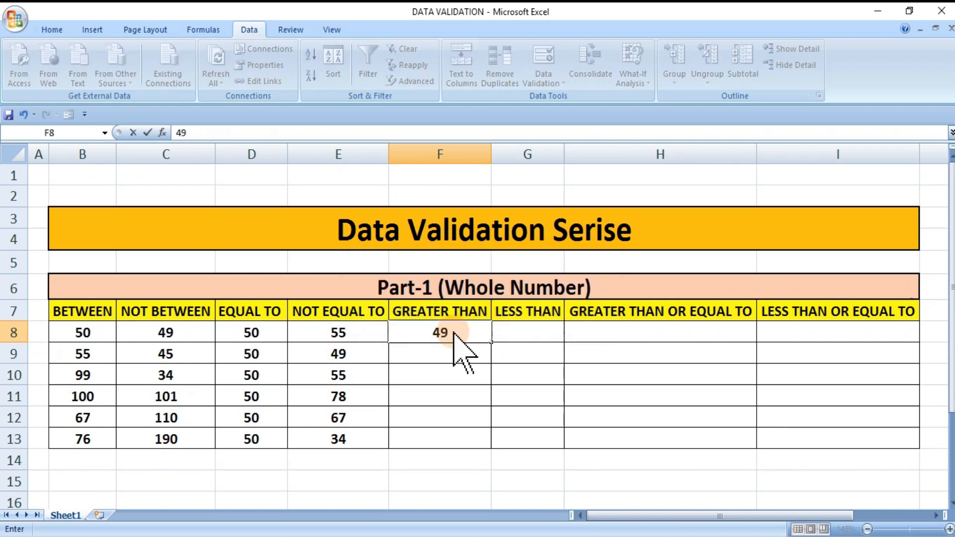
{"action": "key", "text": "Return"}
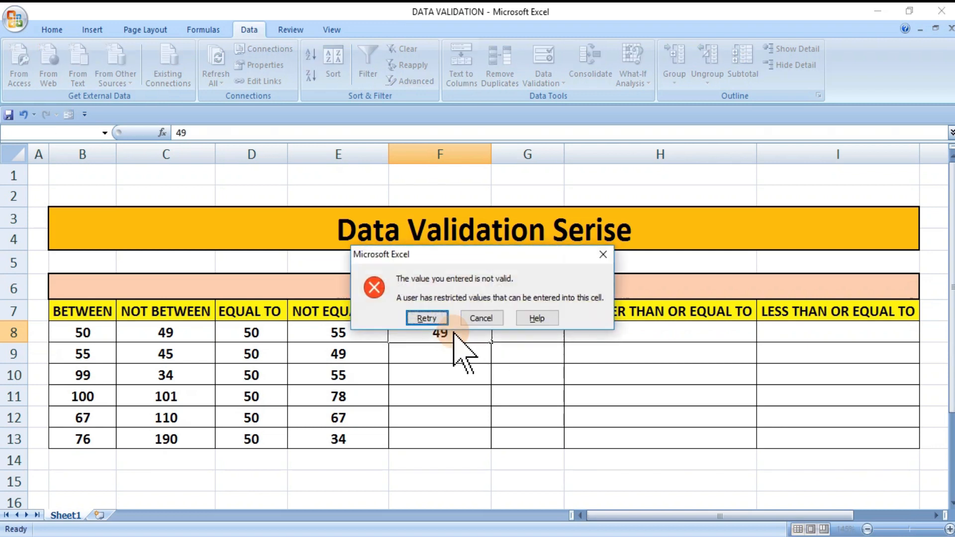
{"action": "left_click", "coordinate": [482, 318]}
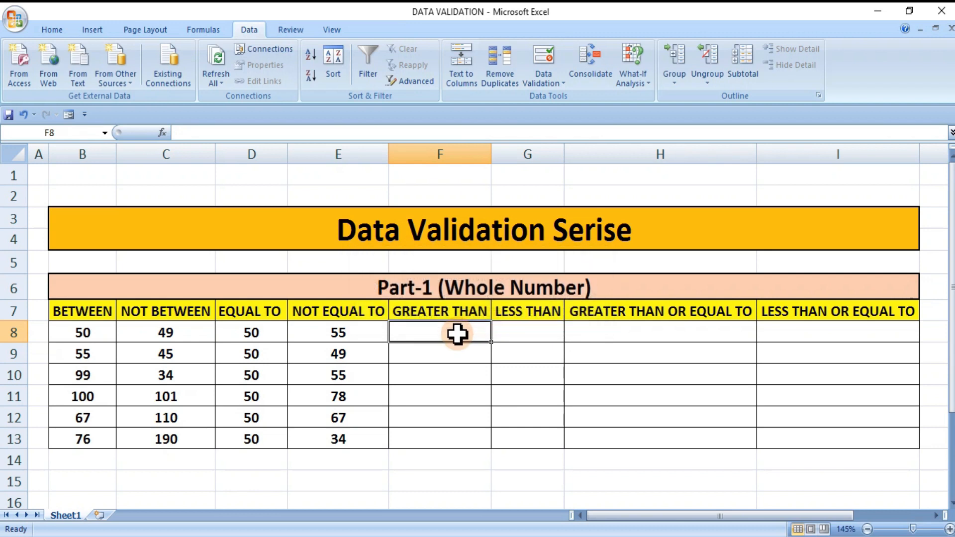
Enter 51 in cell F8 and 100 in cell F9 of the GREATER THAN column
{"action": "type", "text": "51"}
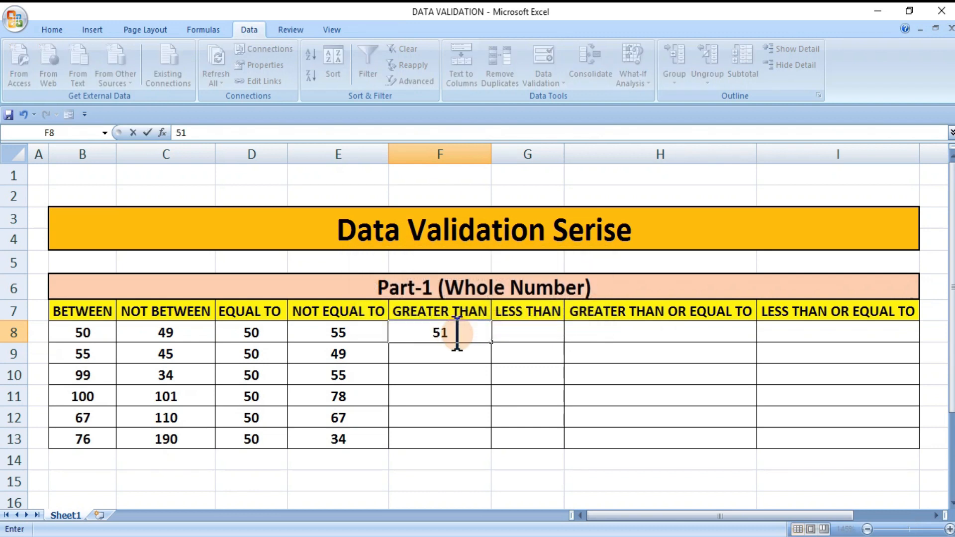
{"action": "key", "text": "Return"}
{"action": "type", "text": "1"}
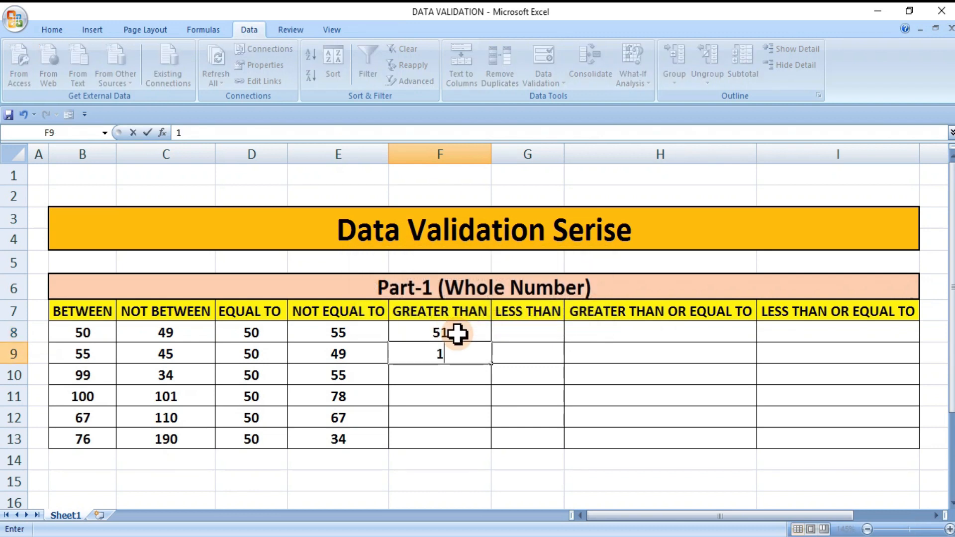
{"action": "type", "text": "00"}
{"action": "key", "text": "Return"}
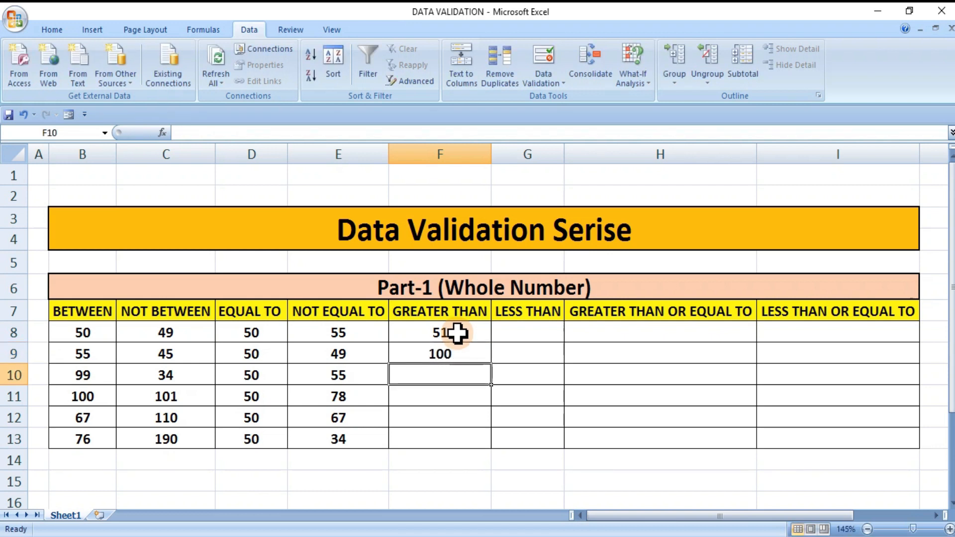
Review the validation rule of cell F10 and enter 55, 60, 70 and 110 in cells F10 to F13
{"action": "left_click", "coordinate": [546, 62]}
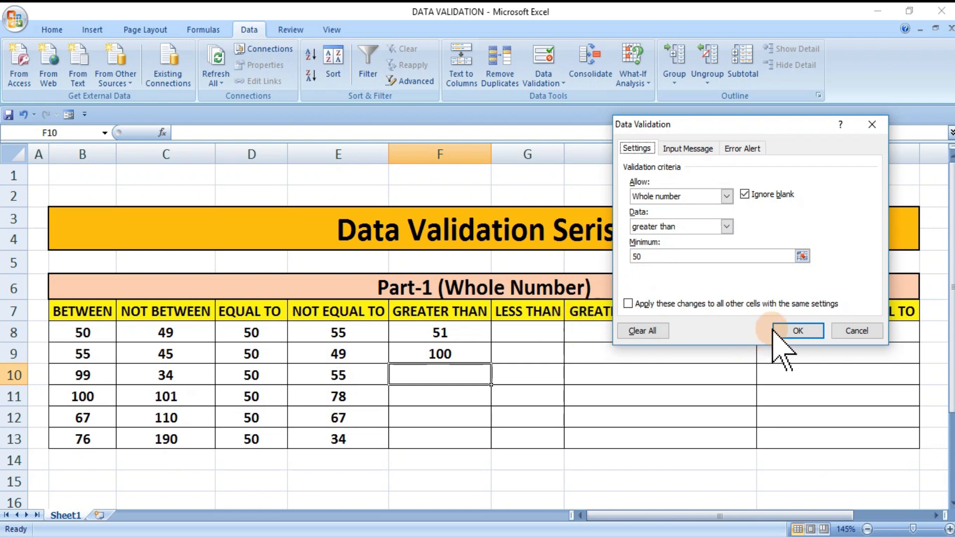
{"action": "left_click", "coordinate": [792, 332]}
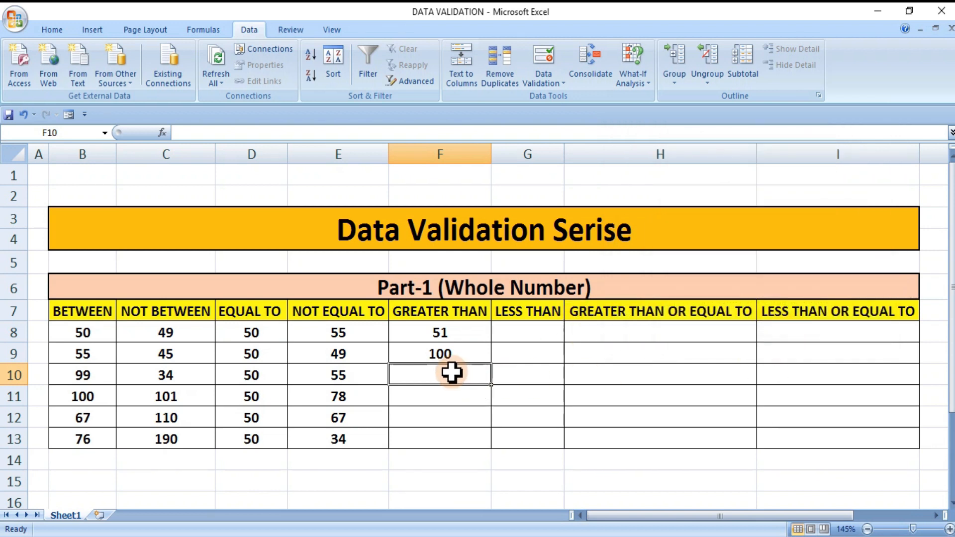
{"action": "type", "text": "55"}
{"action": "key", "text": "Return"}
{"action": "type", "text": "60"}
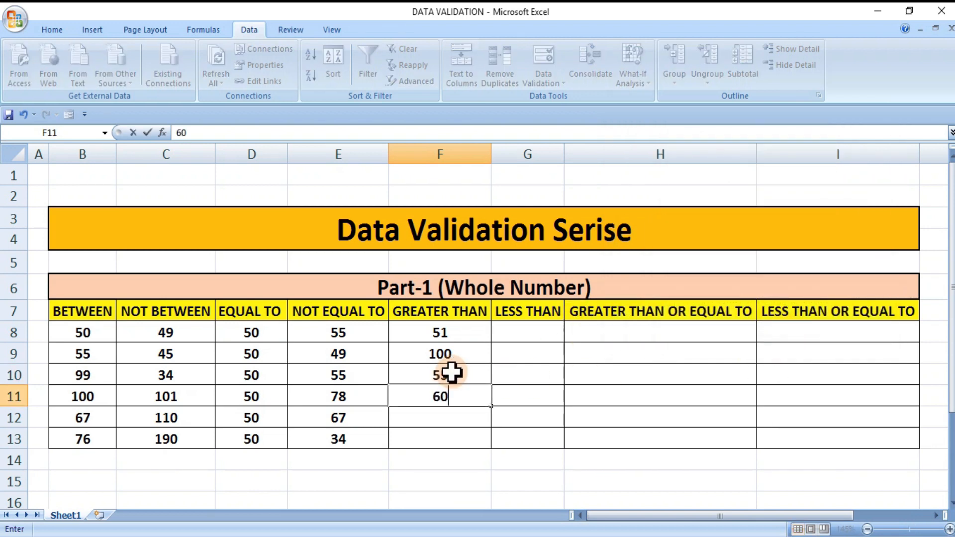
{"action": "key", "text": "Return"}
{"action": "type", "text": "70"}
{"action": "key", "text": "Return"}
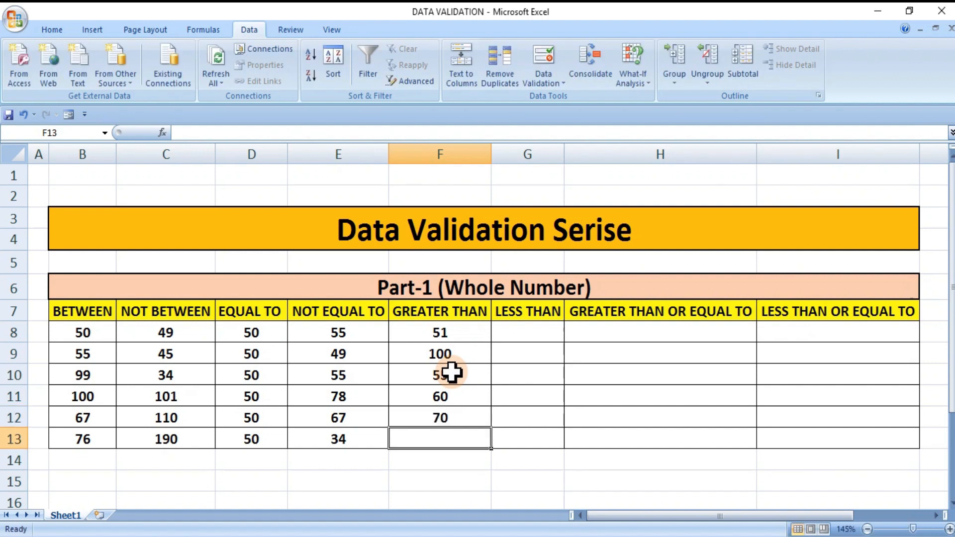
{"action": "type", "text": "110"}
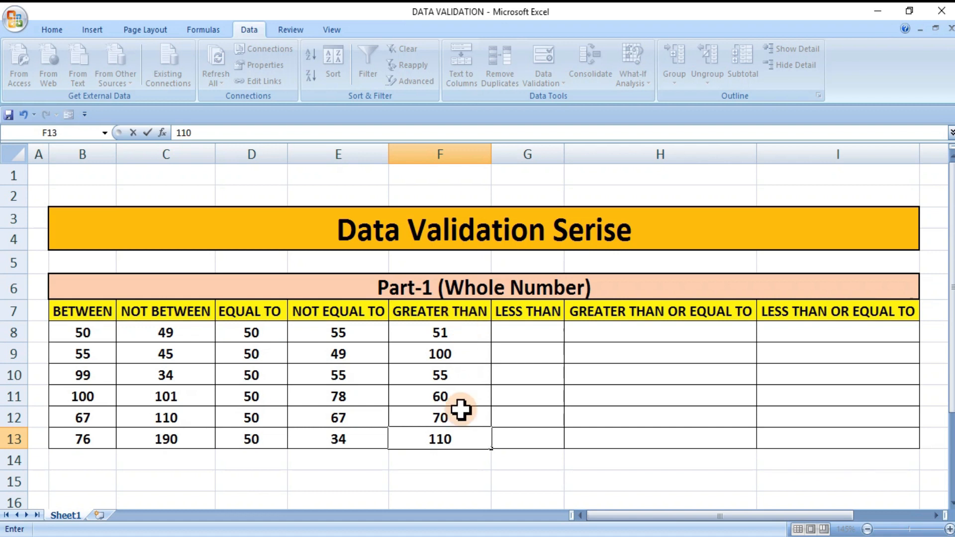
{"action": "left_click", "coordinate": [524, 334]}
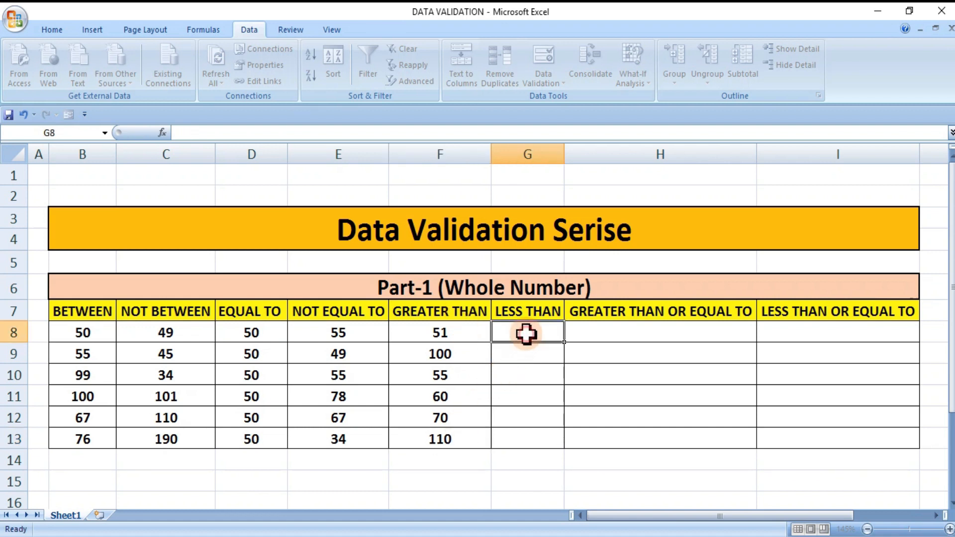
Apply data validation to cells G8:G13 that allows only whole numbers less than 100
{"action": "left_click", "coordinate": [605, 449]}
{"action": "left_click_drag", "start_coordinate": [526, 324], "coordinate": [530, 439]}
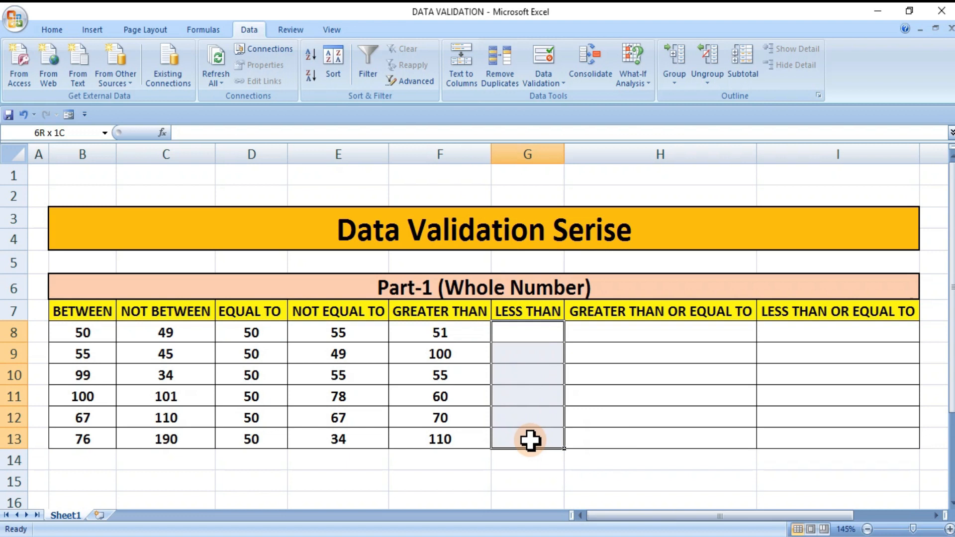
{"action": "left_click", "coordinate": [554, 77]}
{"action": "left_click", "coordinate": [570, 99]}
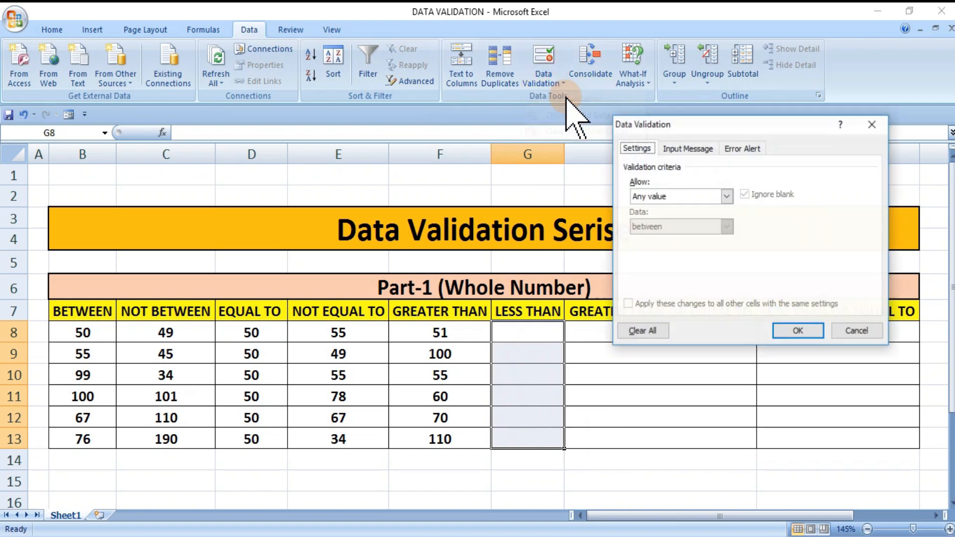
{"action": "left_click", "coordinate": [726, 197]}
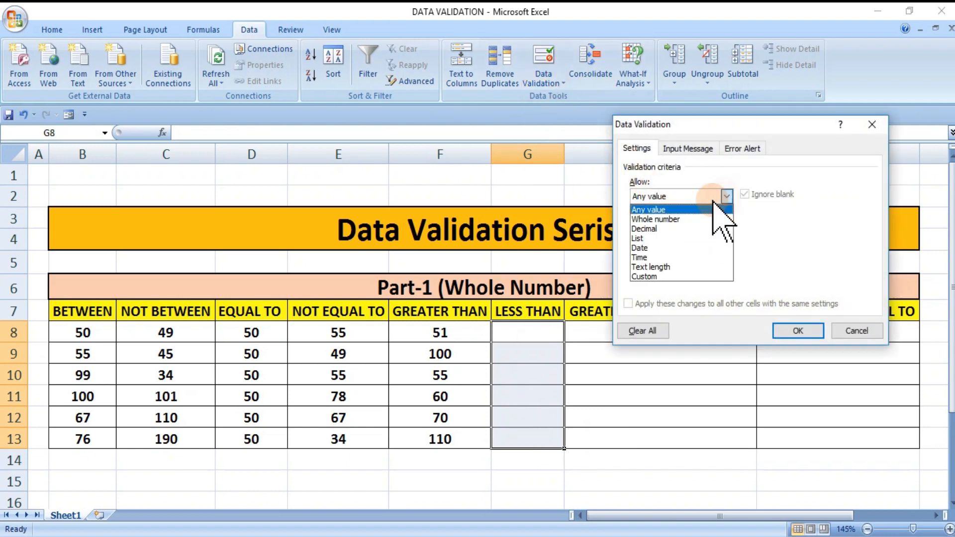
{"action": "left_click", "coordinate": [665, 213]}
{"action": "left_click", "coordinate": [689, 226]}
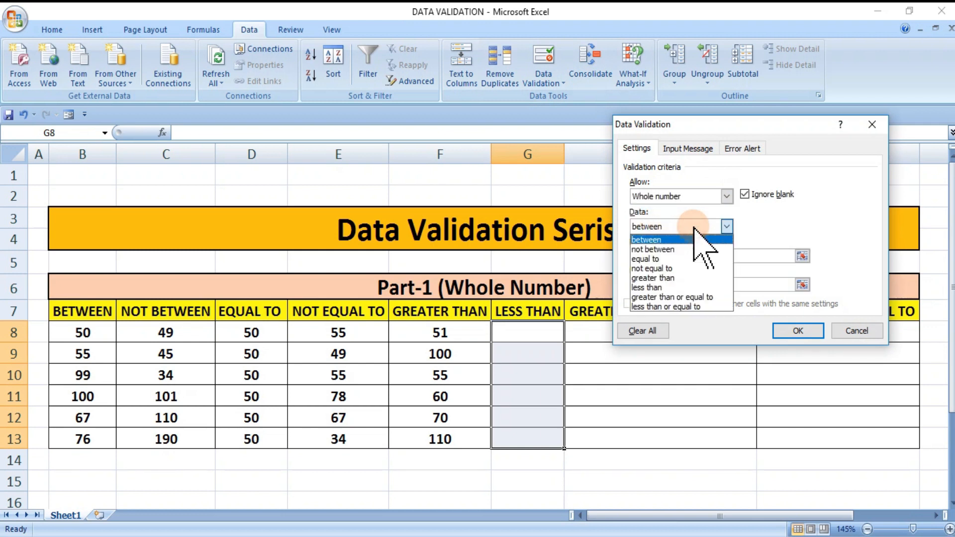
{"action": "left_click", "coordinate": [659, 288]}
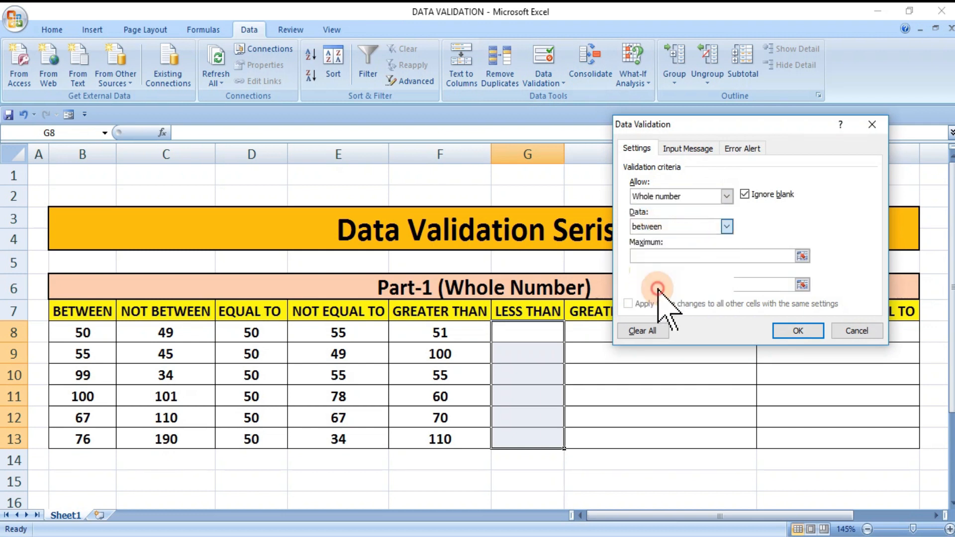
{"action": "left_click", "coordinate": [644, 256]}
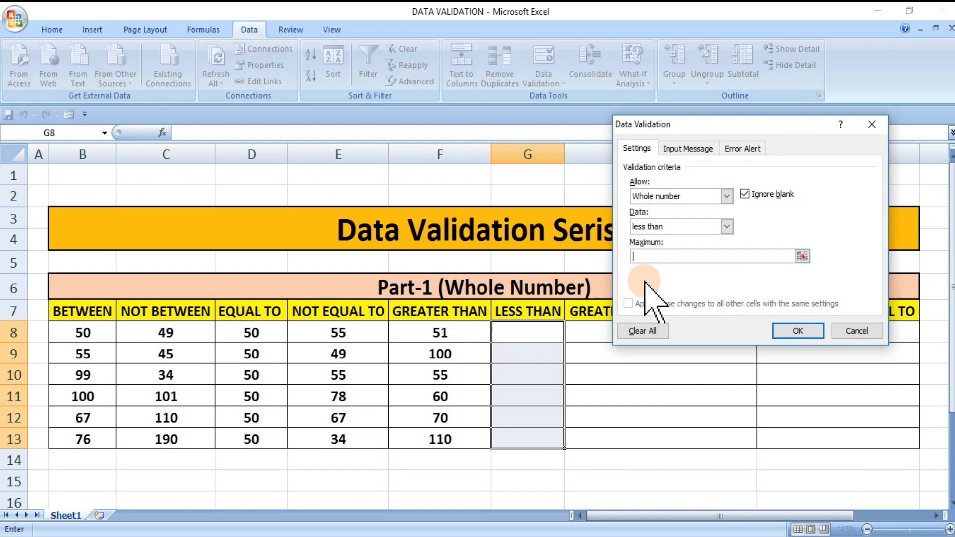
{"action": "type", "text": "100"}
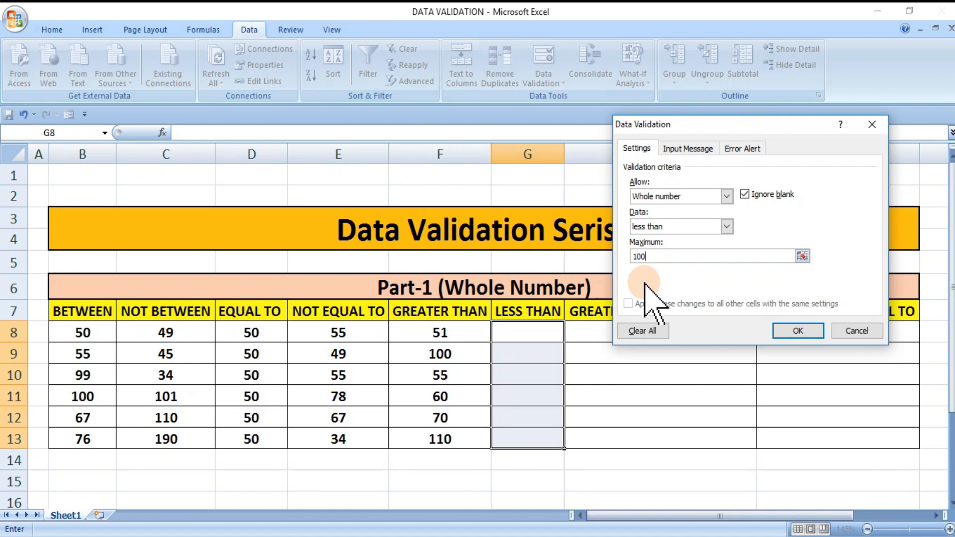
{"action": "left_click", "coordinate": [792, 331]}
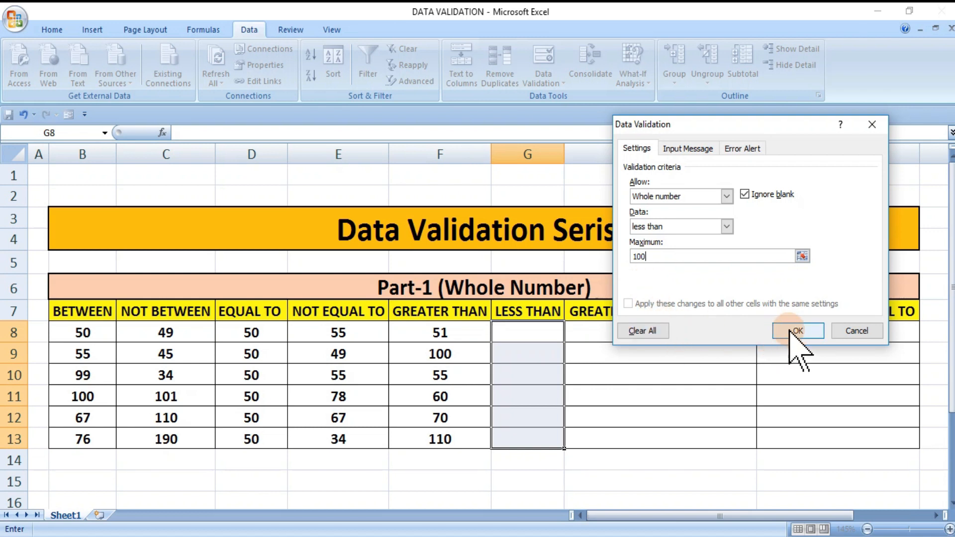
{"action": "left_click", "coordinate": [795, 331]}
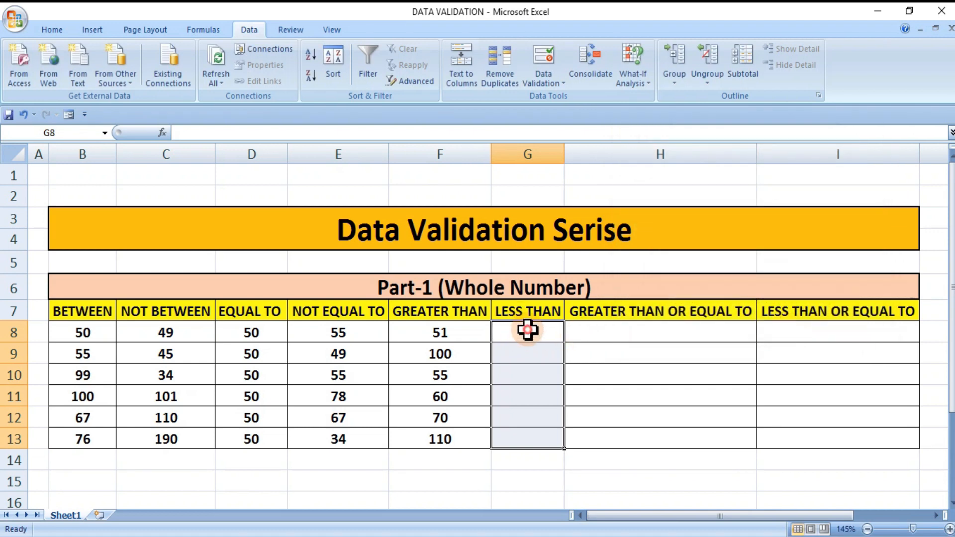
Try to enter 100 and 101 in cell G8 of the LESS THAN column, cancelling each entry
{"action": "left_click", "coordinate": [527, 330]}
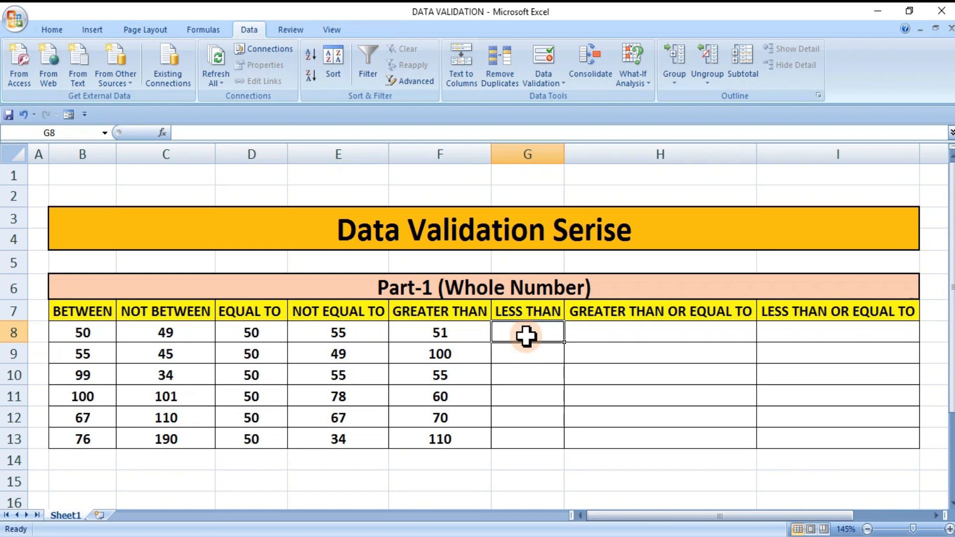
{"action": "type", "text": "100"}
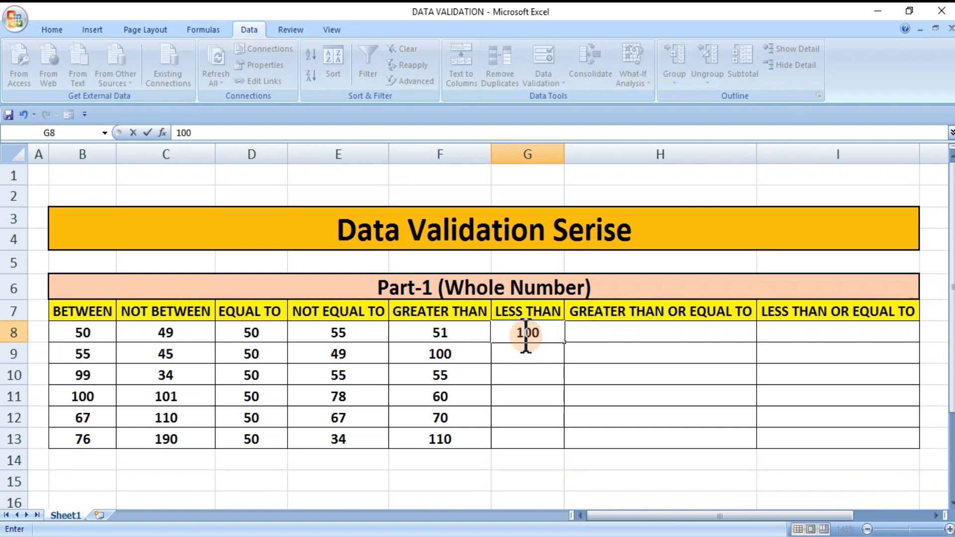
{"action": "left_click", "coordinate": [532, 351]}
{"action": "left_click", "coordinate": [491, 318]}
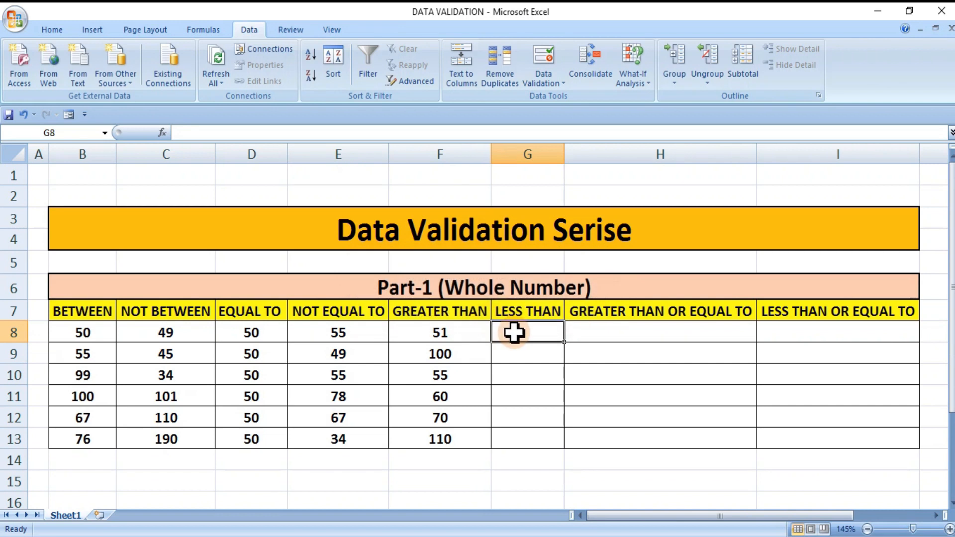
{"action": "type", "text": "101"}
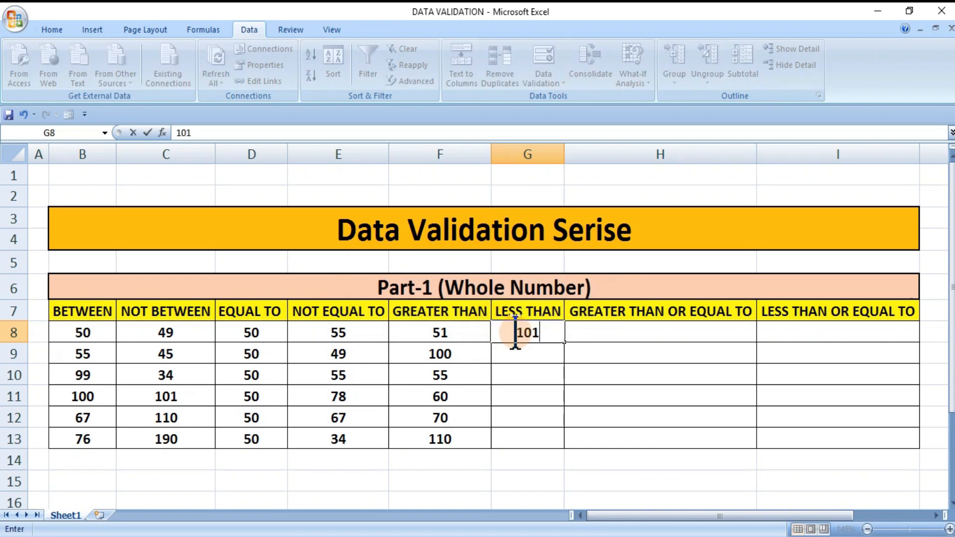
{"action": "left_click", "coordinate": [522, 352]}
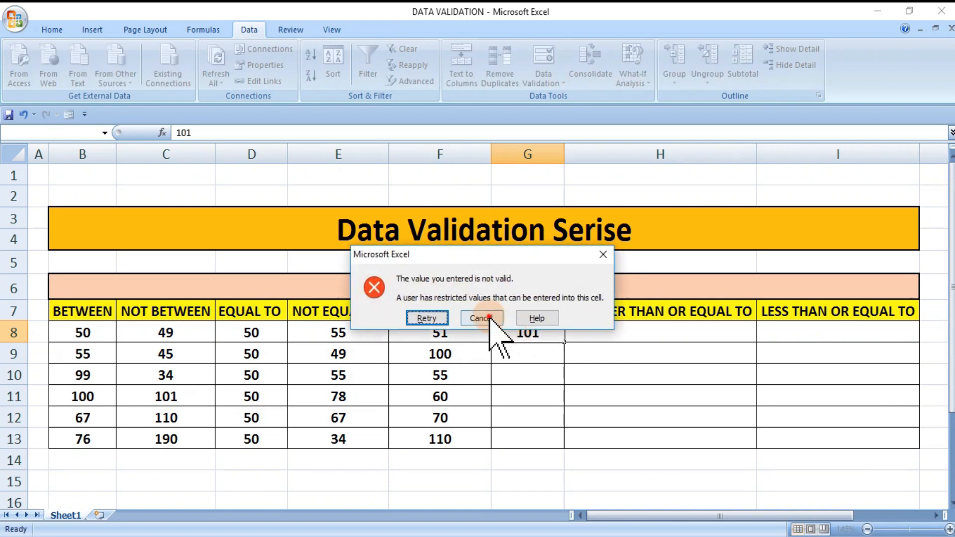
{"action": "left_click", "coordinate": [484, 319]}
Enter 99 in cell G8, 45 in cell G10 and 67 in cell G9 of the LESS THAN column
{"action": "type", "text": "99"}
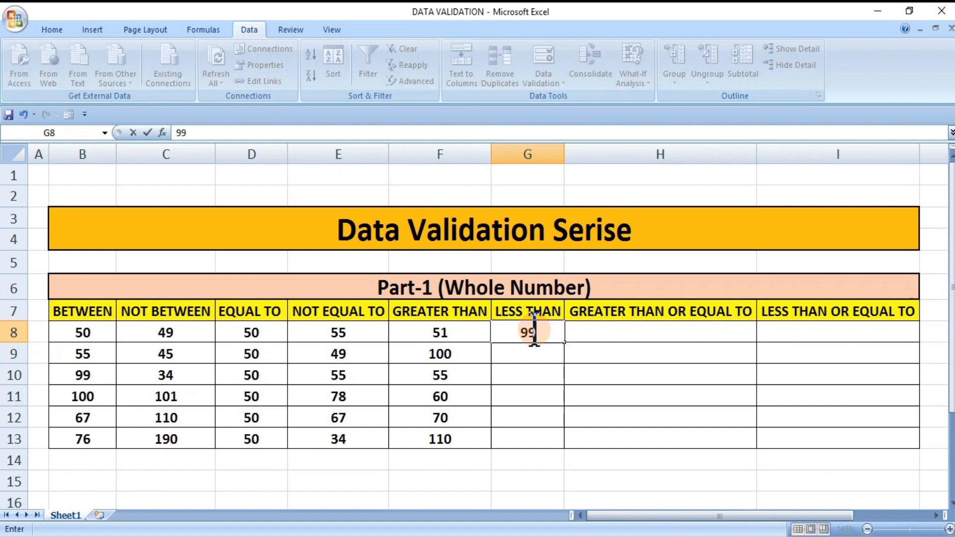
{"action": "key", "text": "Return"}
{"action": "key", "text": "Return"}
{"action": "type", "text": "45"}
{"action": "key", "text": "Return"}
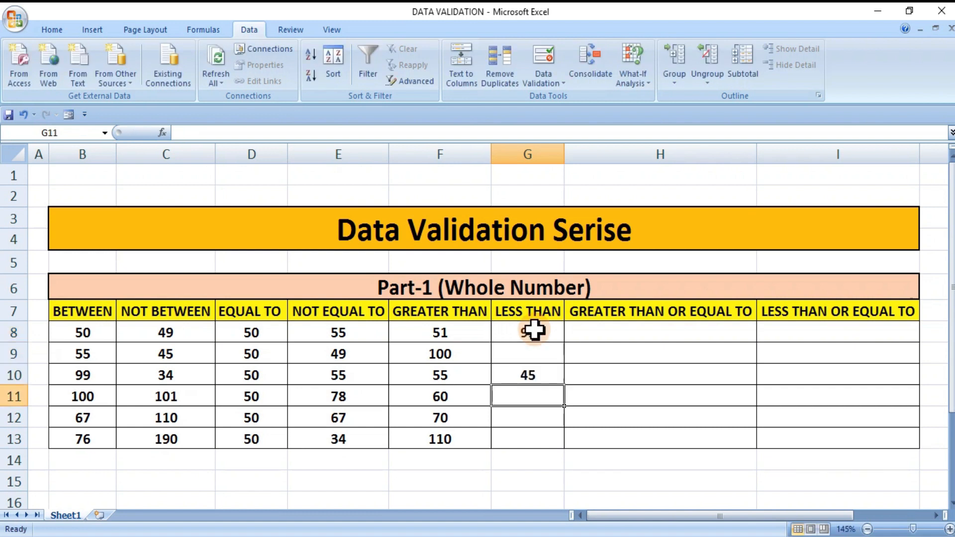
{"action": "key", "text": "Up"}
{"action": "key", "text": "Up"}
{"action": "type", "text": "67"}
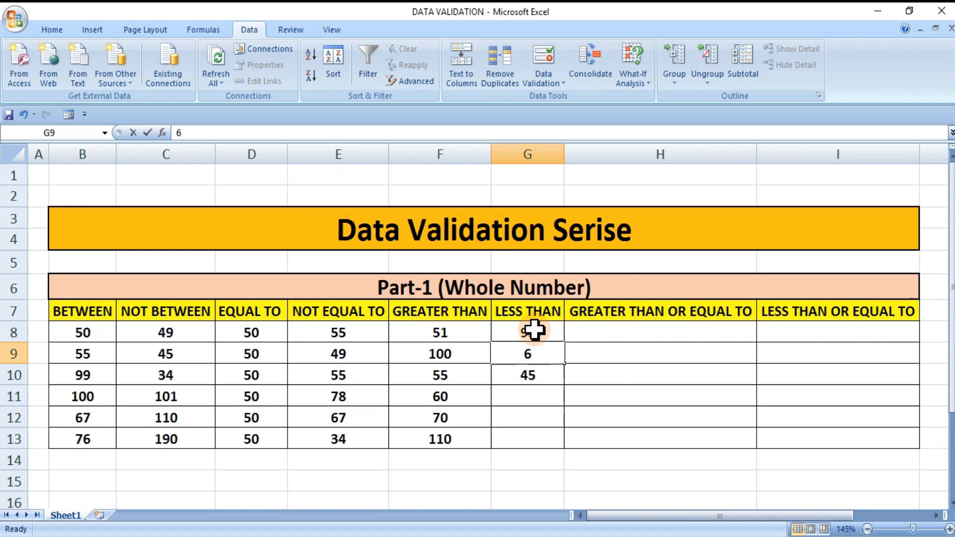
{"action": "key", "text": "Return"}
Fill cells G11 to G13 of the LESS THAN column with 78, 89 and 99
{"action": "key", "text": "Return"}
{"action": "type", "text": "78"}
{"action": "key", "text": "Return"}
{"action": "type", "text": "89"}
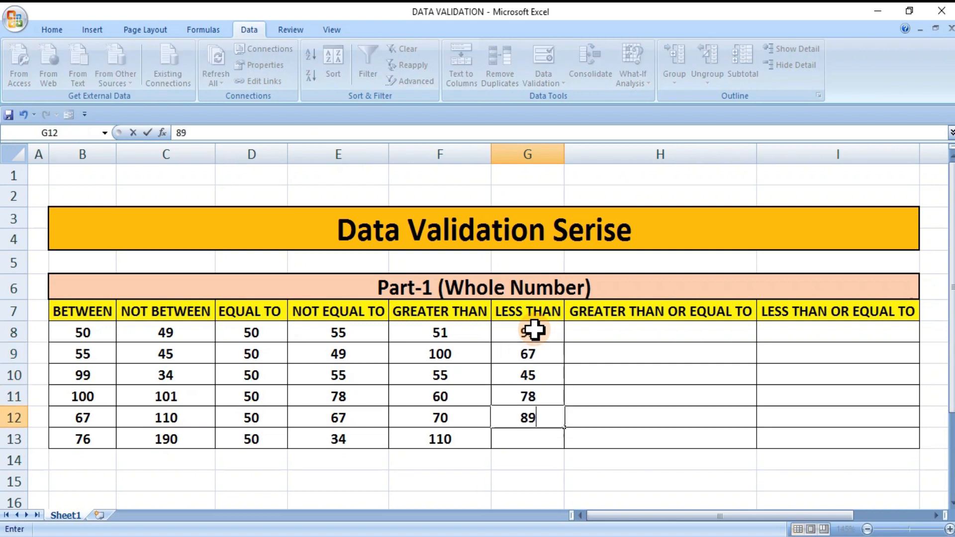
{"action": "key", "text": "Return"}
{"action": "type", "text": "99"}
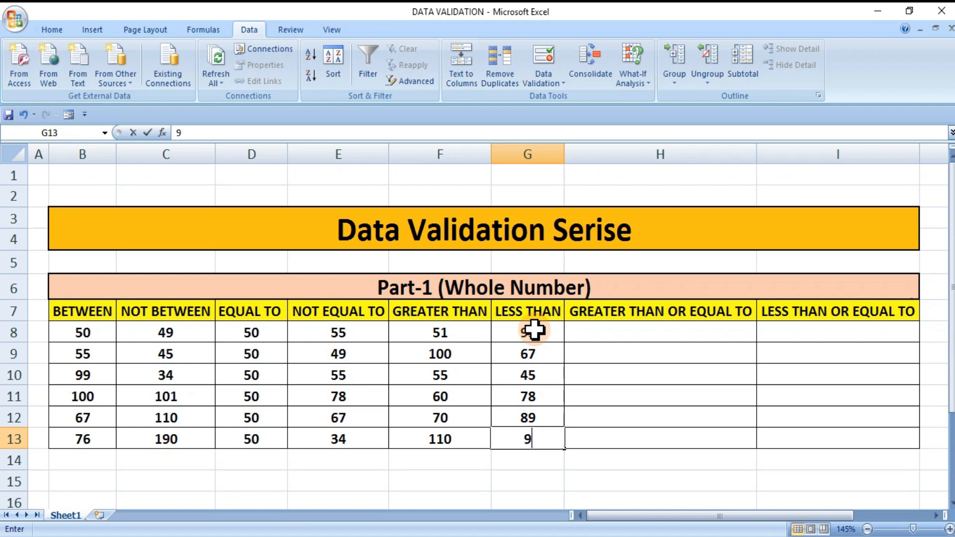
{"action": "key", "text": "Return"}
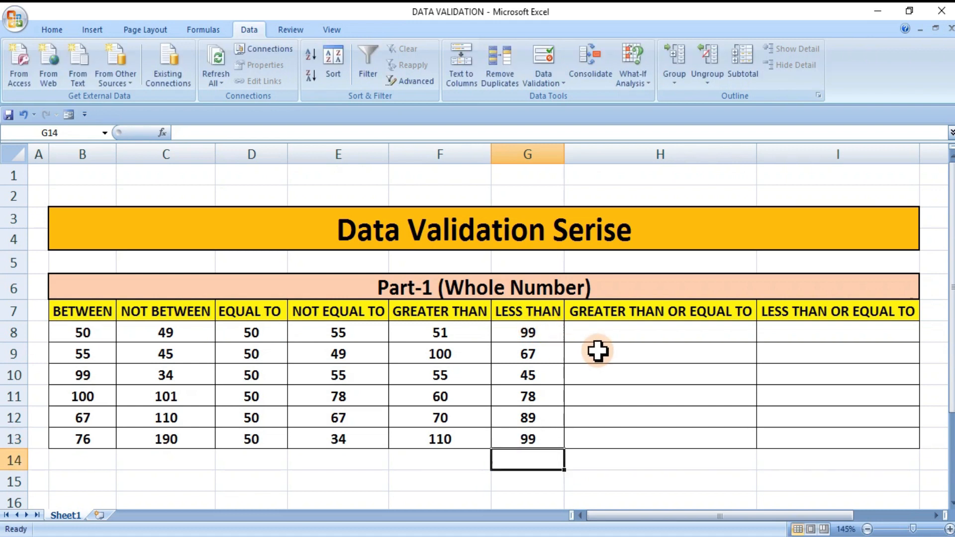
Apply data validation to cells H8:H13 that allows only whole numbers greater than or equal to 50
{"action": "left_click", "coordinate": [638, 330]}
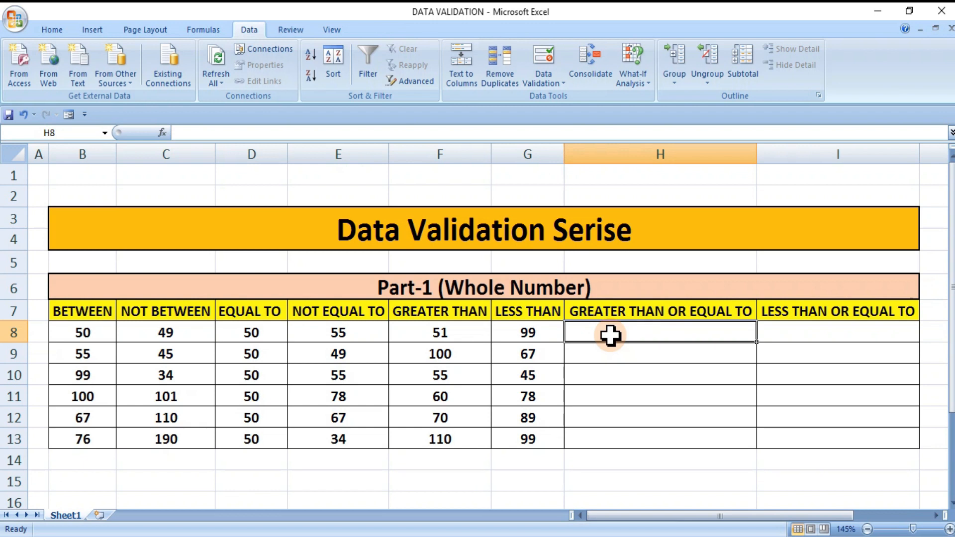
{"action": "left_click_drag", "start_coordinate": [620, 330], "coordinate": [623, 438]}
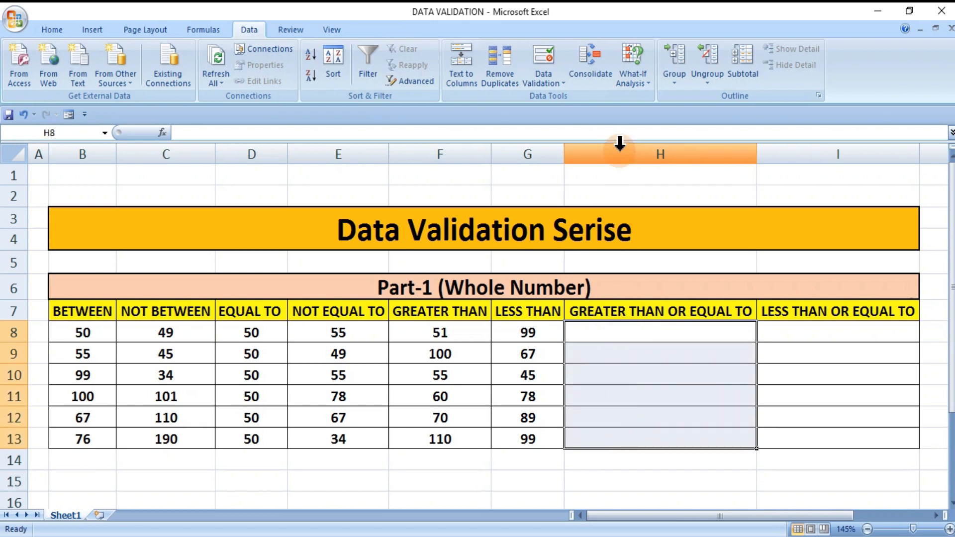
{"action": "left_click", "coordinate": [554, 83]}
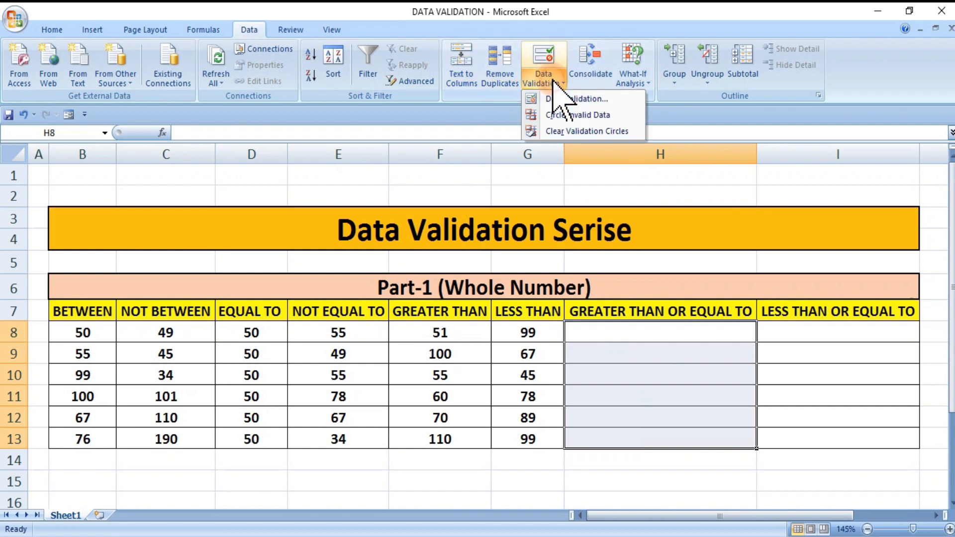
{"action": "left_click", "coordinate": [559, 100]}
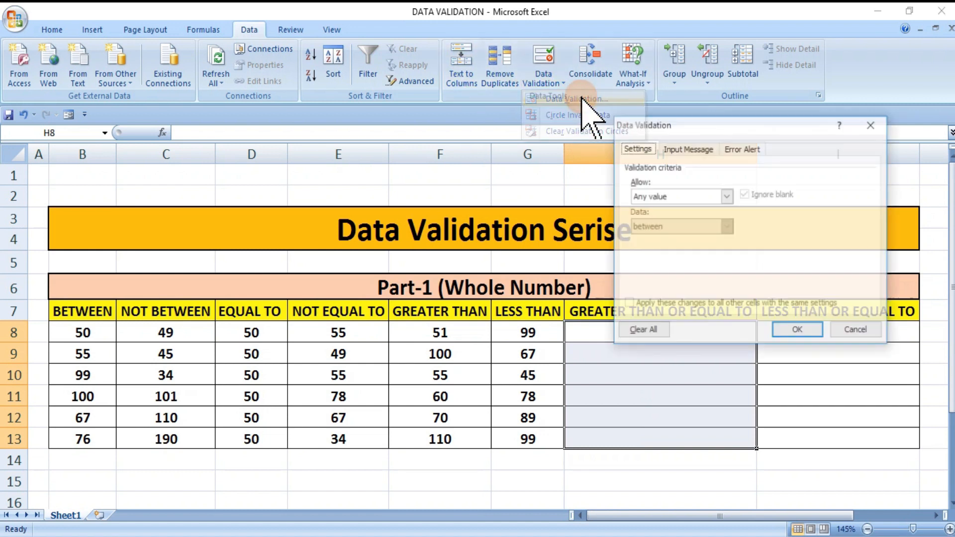
{"action": "left_click", "coordinate": [726, 197]}
{"action": "left_click", "coordinate": [671, 217]}
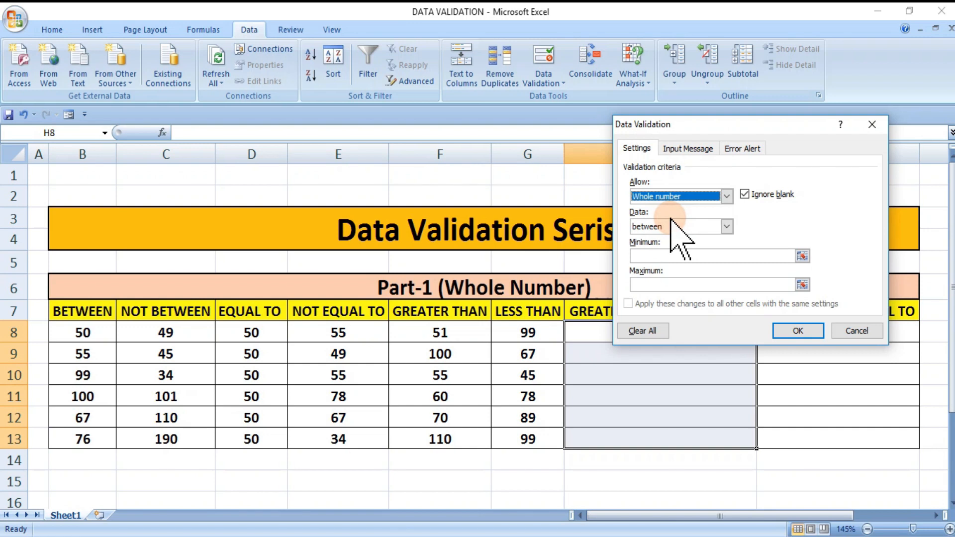
{"action": "left_click", "coordinate": [673, 224]}
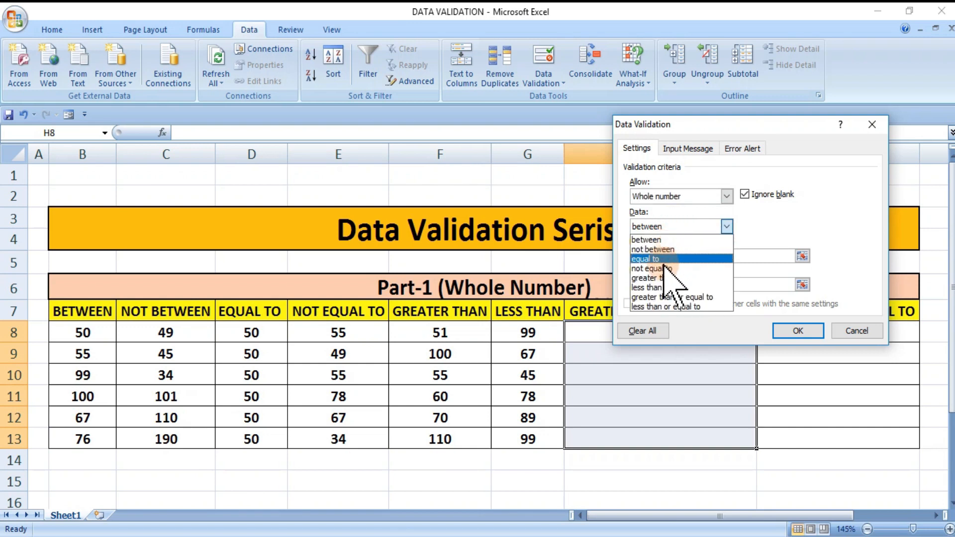
{"action": "left_click", "coordinate": [664, 297]}
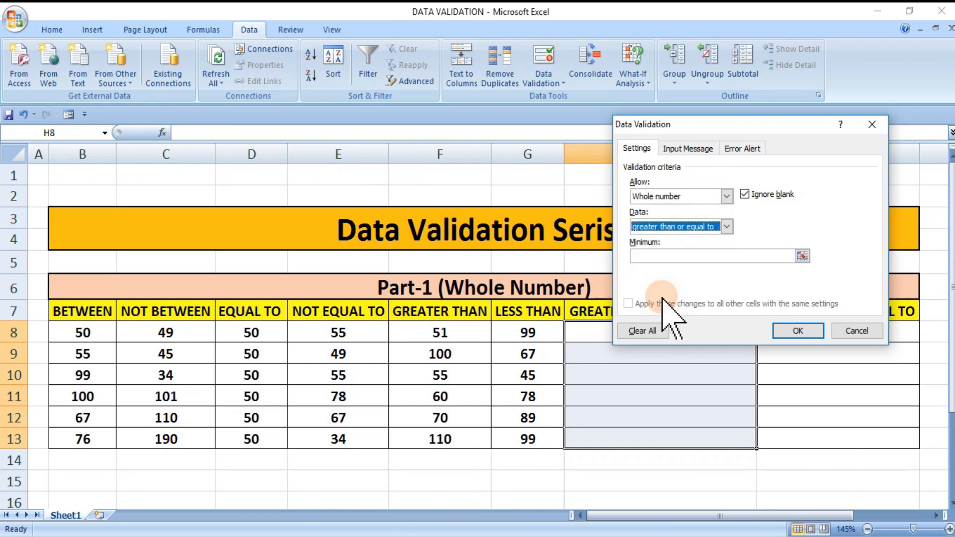
{"action": "left_click", "coordinate": [643, 256]}
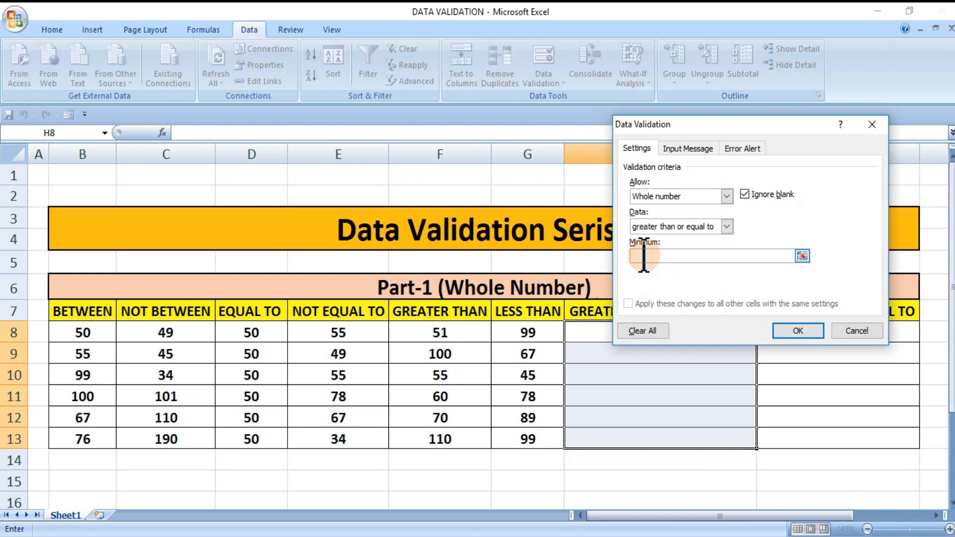
{"action": "type", "text": "50"}
{"action": "left_click", "coordinate": [797, 331]}
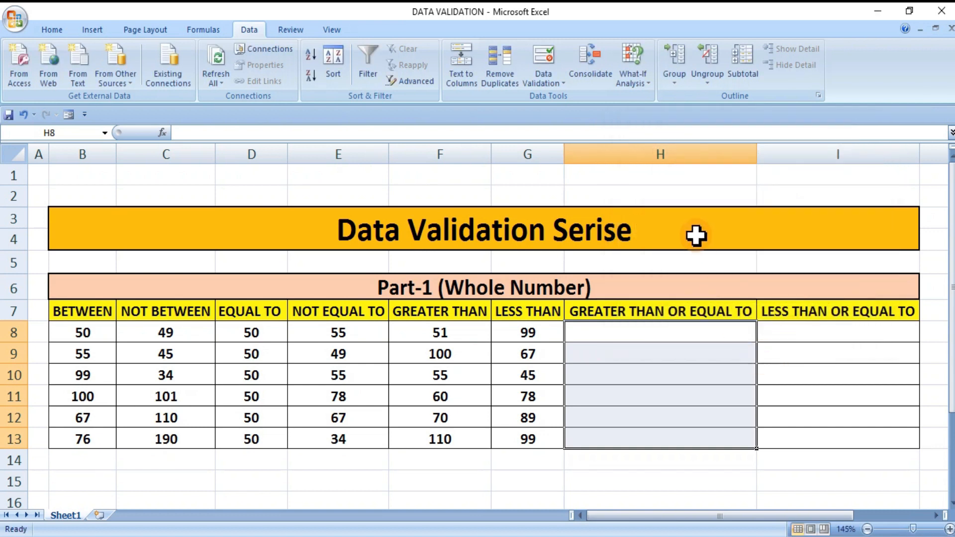
Enter 50 in cell H8 of the GREATER THAN OR EQUAL TO column
{"action": "left_click", "coordinate": [625, 330]}
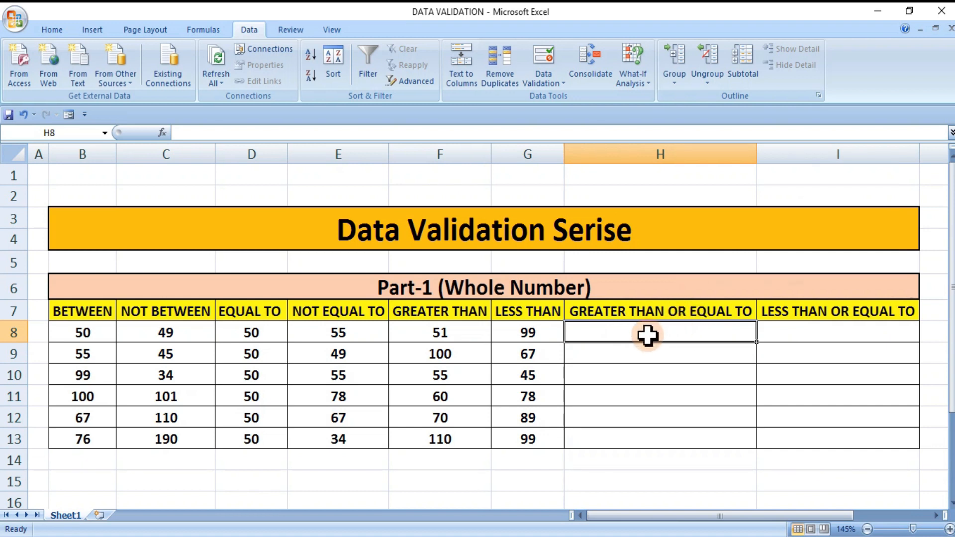
{"action": "type", "text": "50"}
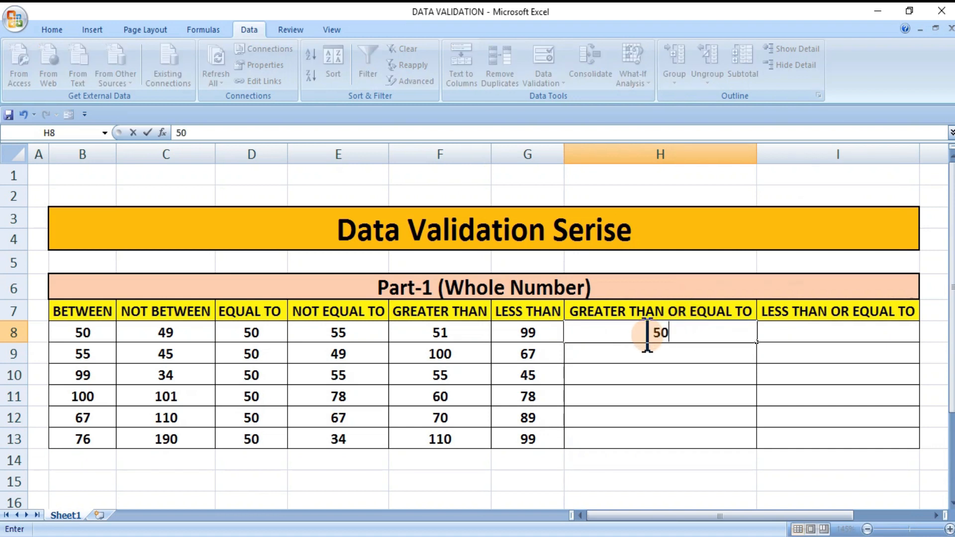
{"action": "key", "text": "Return"}
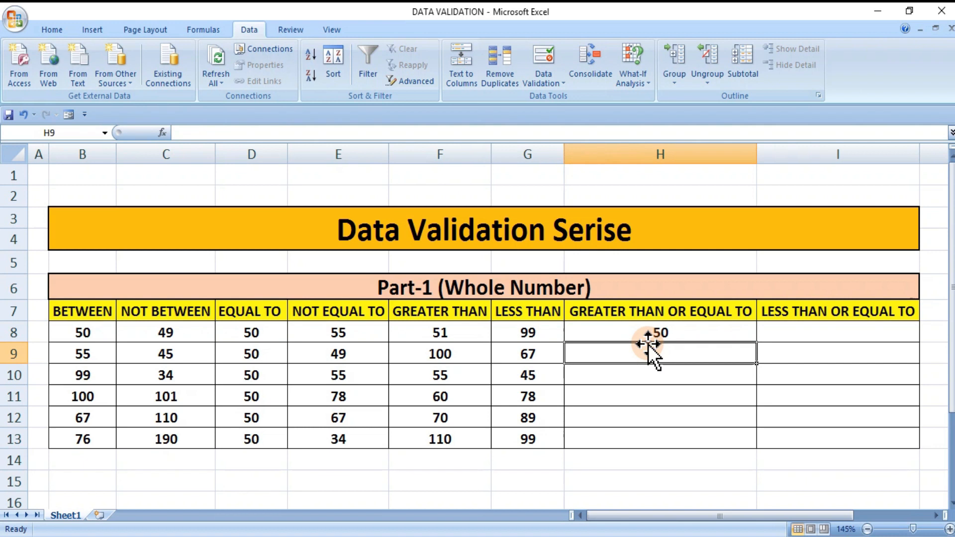
Try to enter 49 in cell H9 of the GREATER THAN OR EQUAL TO column, cancelling the entry
{"action": "type", "text": "49"}
{"action": "key", "text": "Return"}
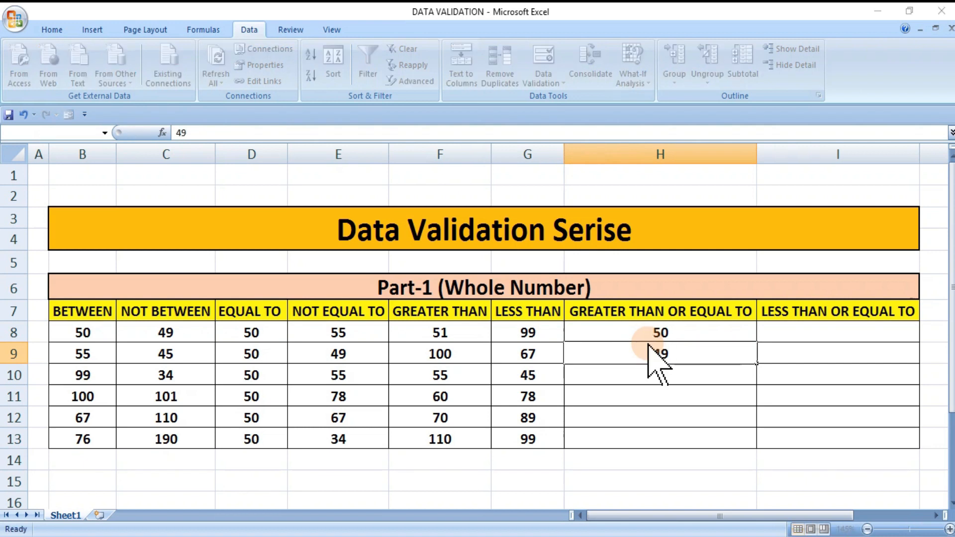
{"action": "left_click", "coordinate": [481, 319]}
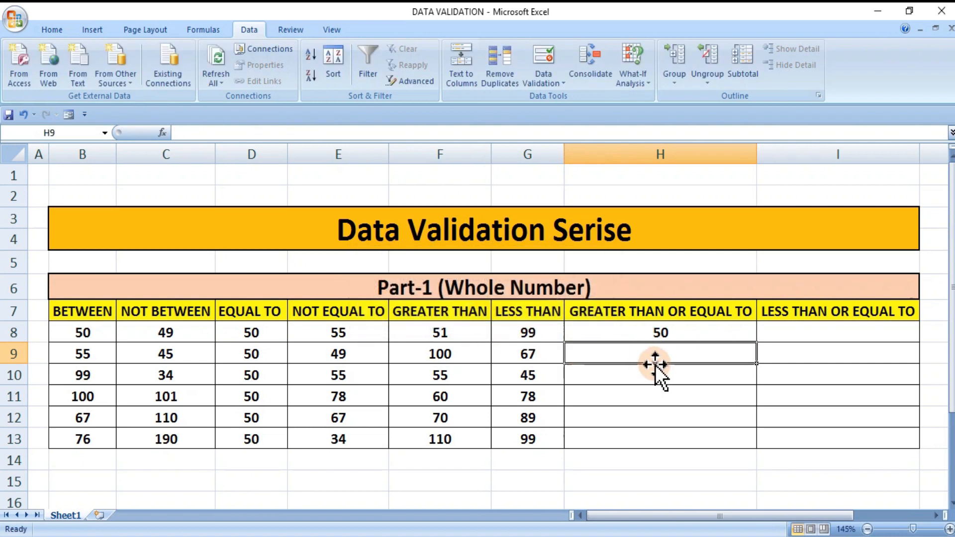
Enter 55, 100, 110, 450 and 600 in cells H9 to H13 of the GREATER THAN OR EQUAL TO column
{"action": "type", "text": "55"}
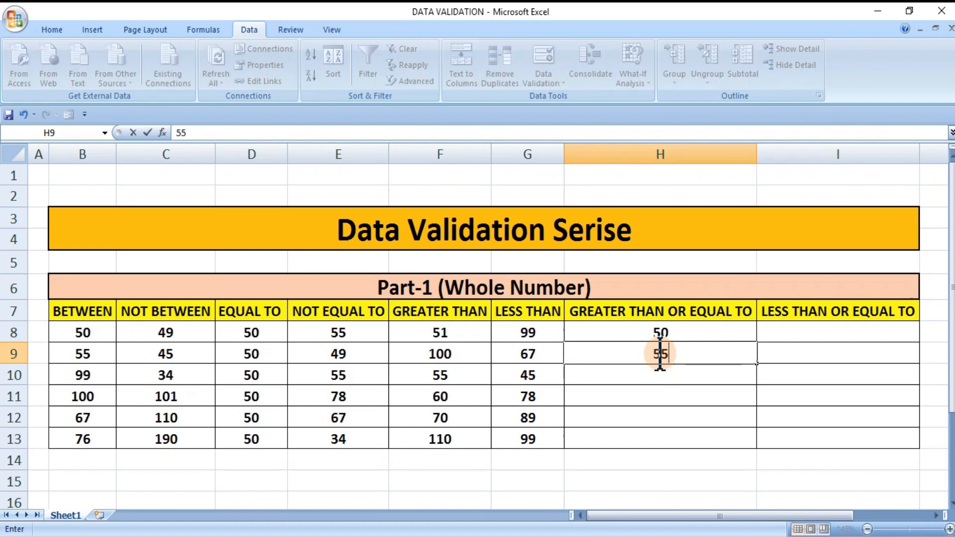
{"action": "key", "text": "Return"}
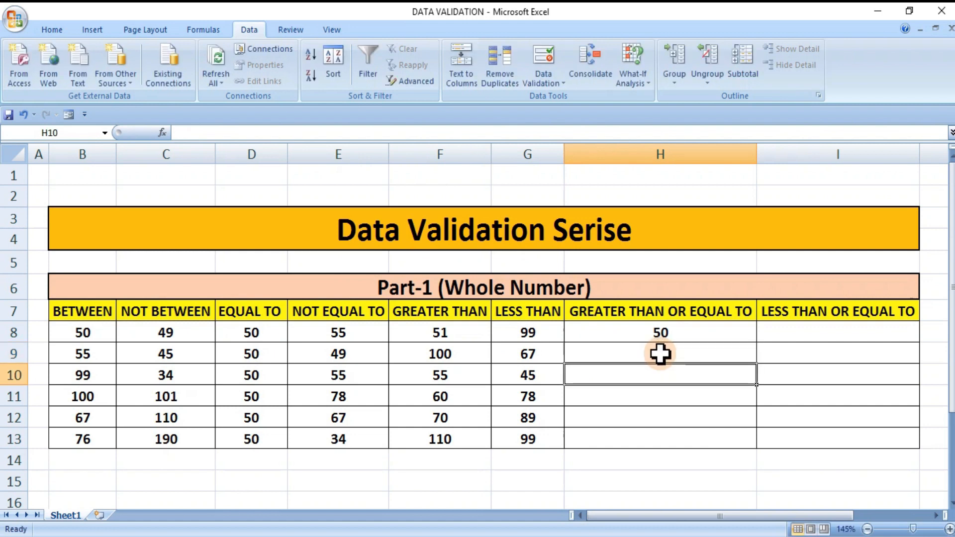
{"action": "type", "text": "100"}
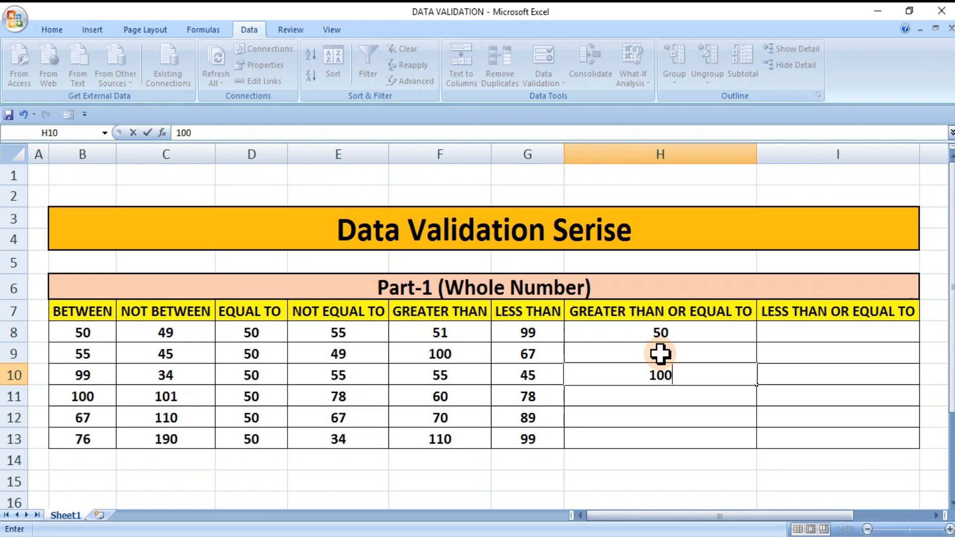
{"action": "key", "text": "Return"}
{"action": "type", "text": "110"}
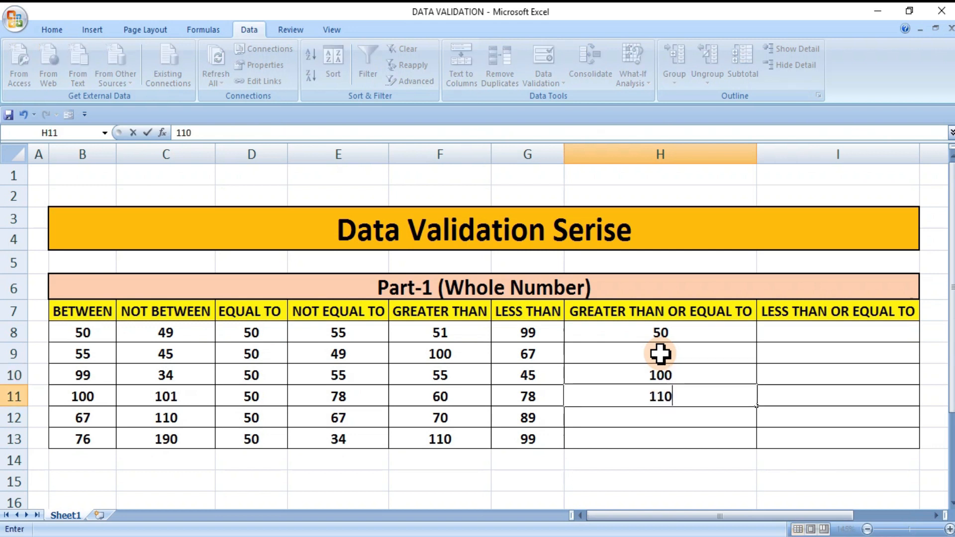
{"action": "key", "text": "Return"}
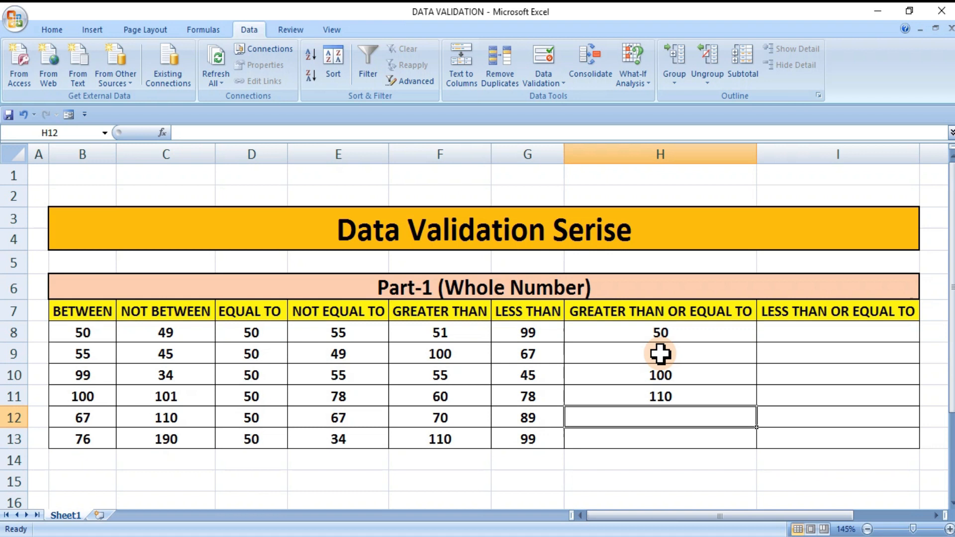
{"action": "type", "text": "450"}
{"action": "key", "text": "Return"}
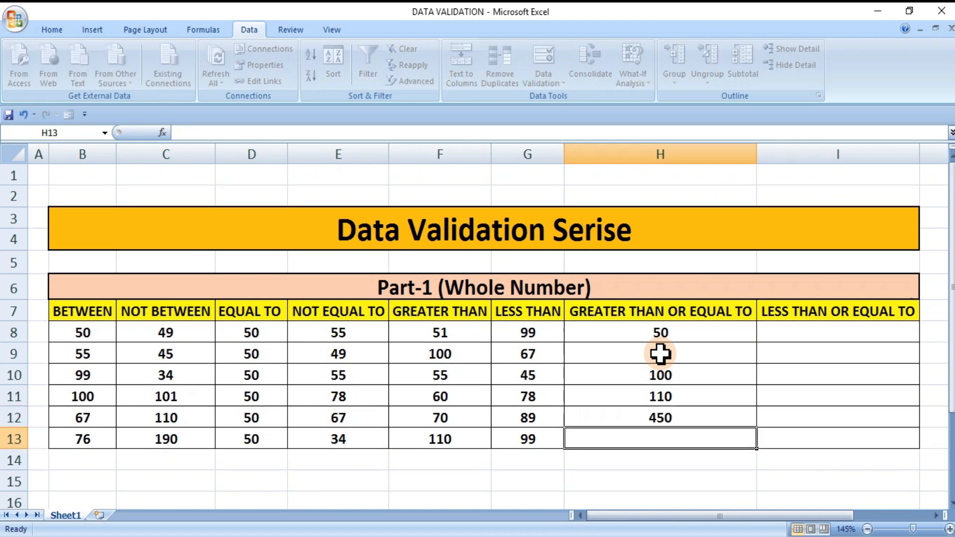
{"action": "type", "text": "600"}
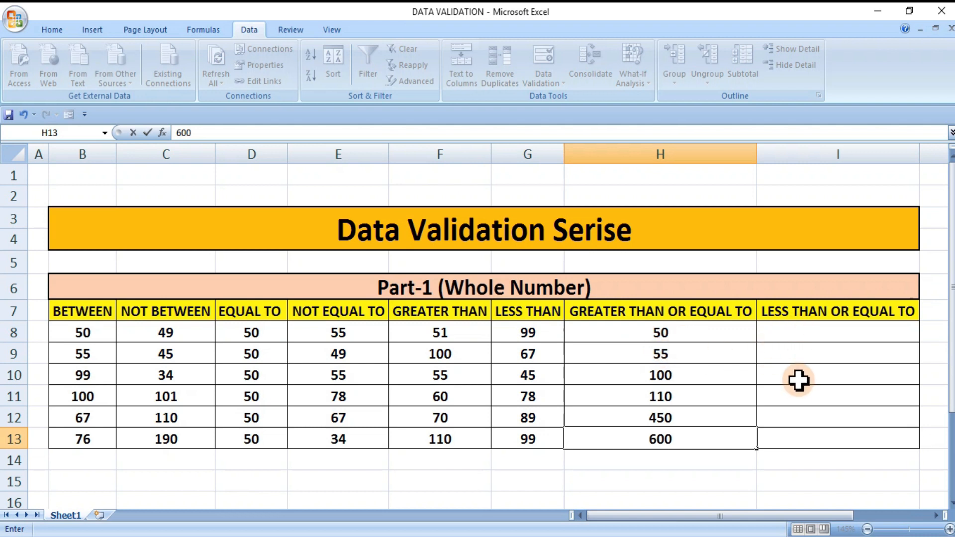
{"action": "left_click", "coordinate": [798, 330]}
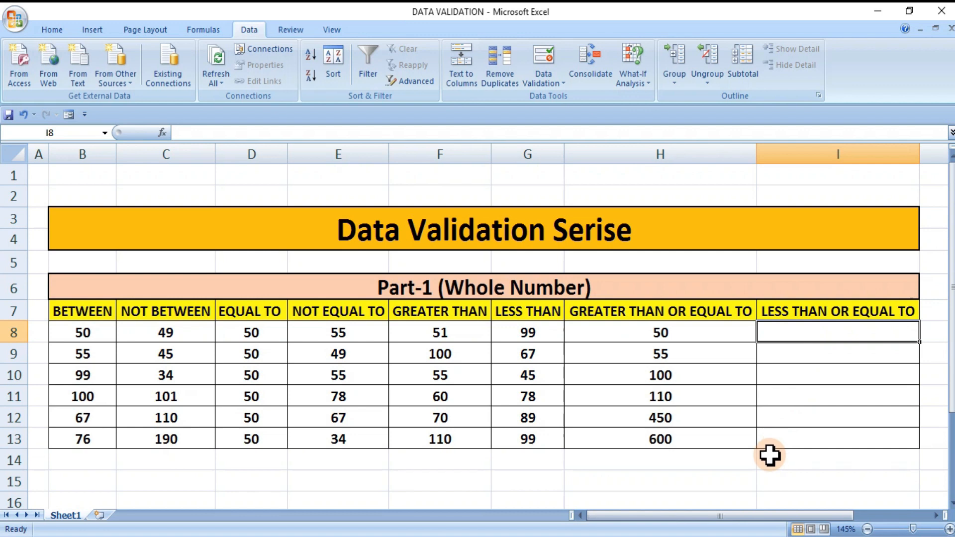
Apply data validation to cells I8:I13 that allows only whole numbers less than or equal to 100
{"action": "left_click_drag", "start_coordinate": [788, 332], "coordinate": [793, 433]}
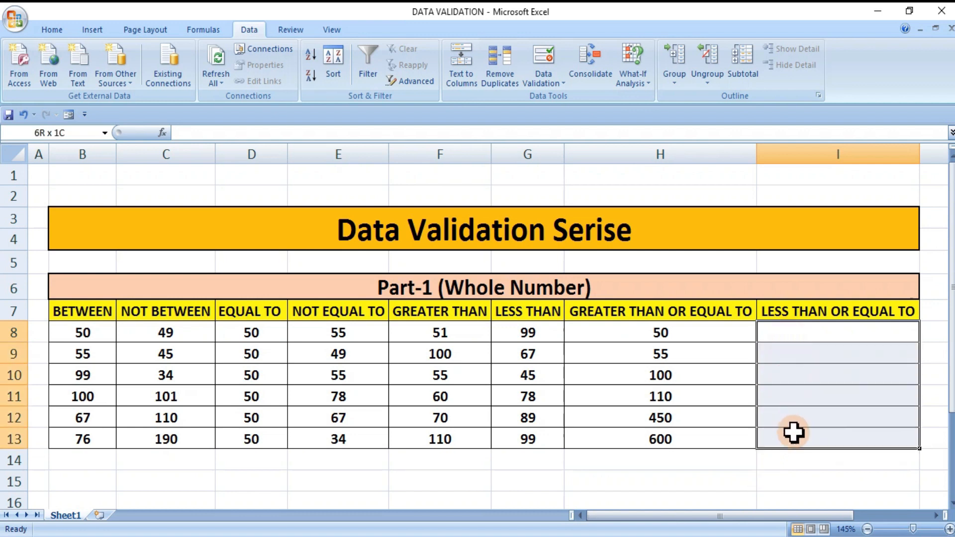
{"action": "left_click", "coordinate": [547, 80]}
{"action": "left_click", "coordinate": [572, 98]}
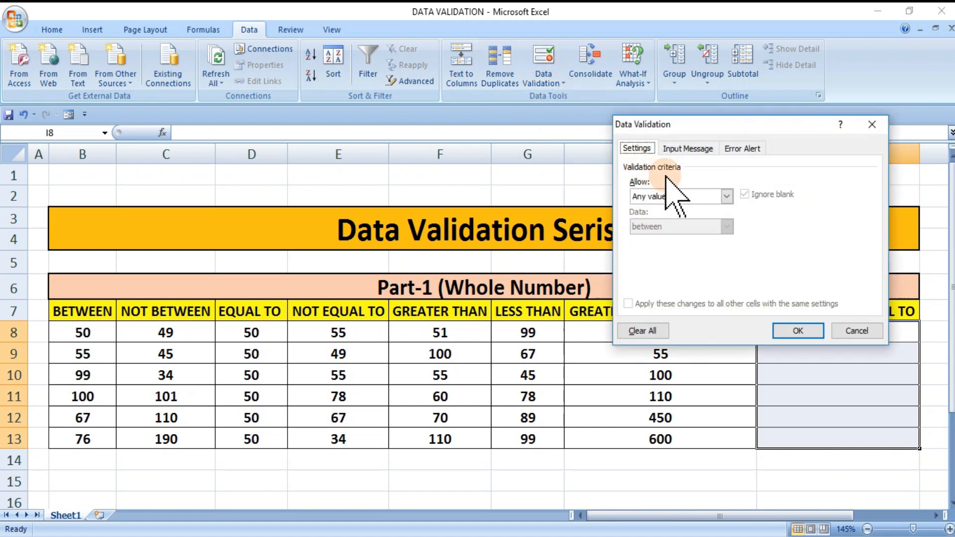
{"action": "left_click", "coordinate": [726, 196]}
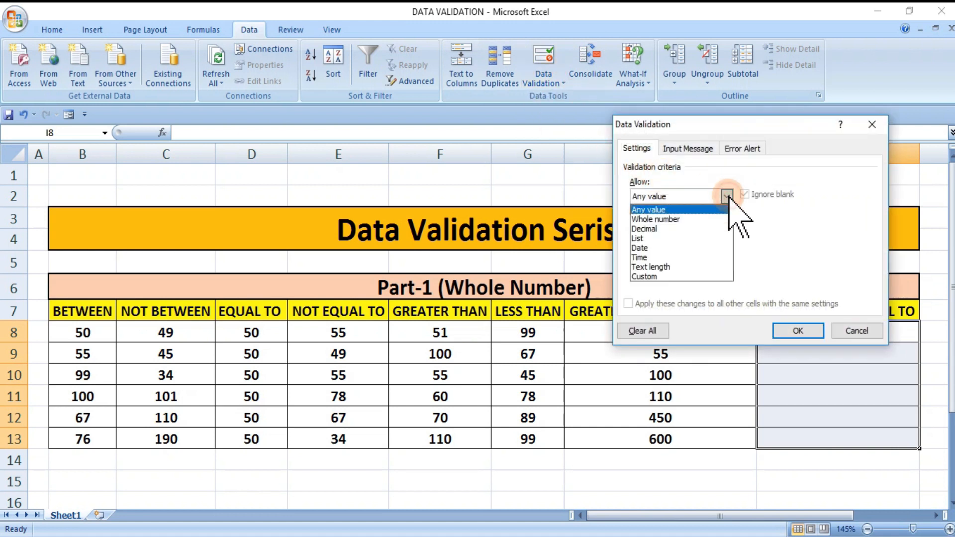
{"action": "left_click", "coordinate": [659, 220]}
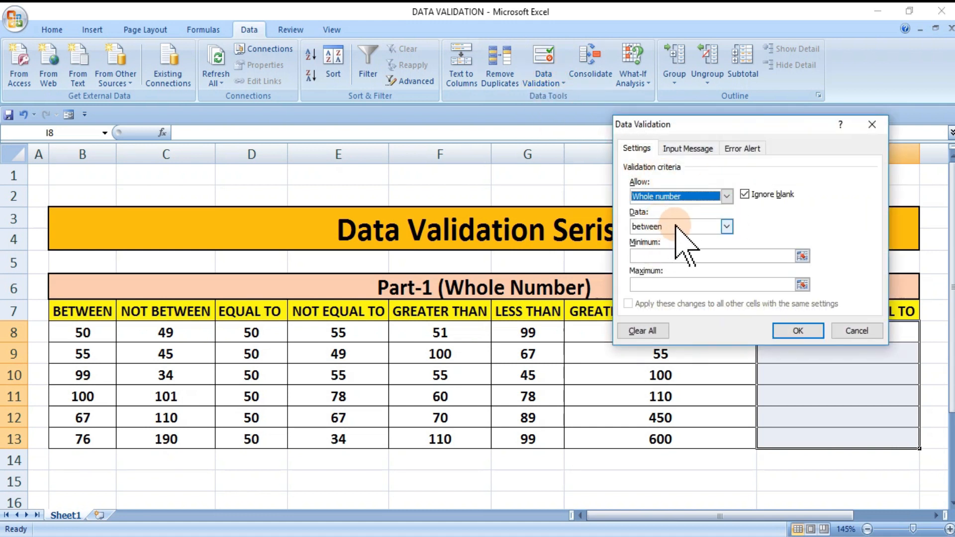
{"action": "left_click", "coordinate": [682, 225]}
{"action": "left_click", "coordinate": [666, 306]}
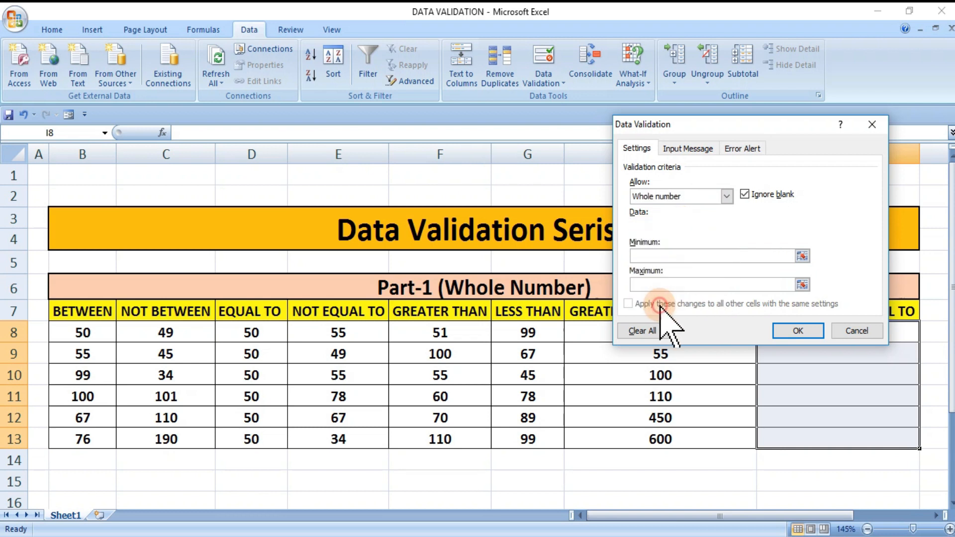
{"action": "left_click", "coordinate": [644, 255]}
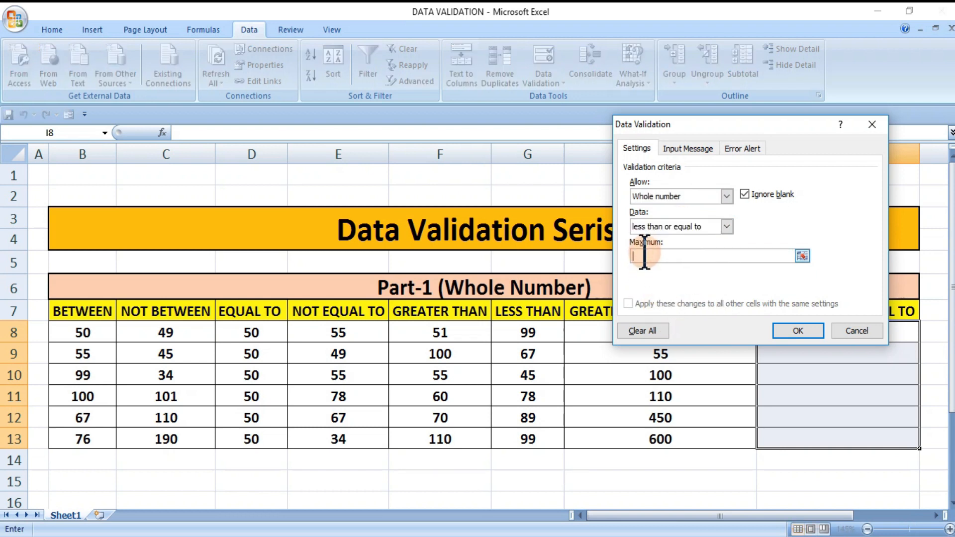
{"action": "type", "text": "100"}
{"action": "left_click", "coordinate": [794, 331]}
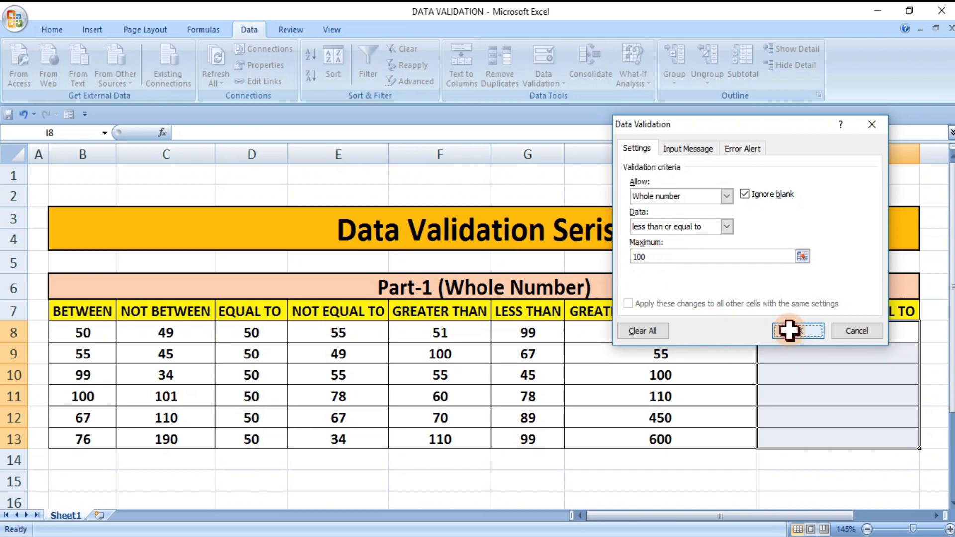
Enter 100 in cell I8 of the LESS THAN OR EQUAL TO column
{"action": "left_click", "coordinate": [792, 328]}
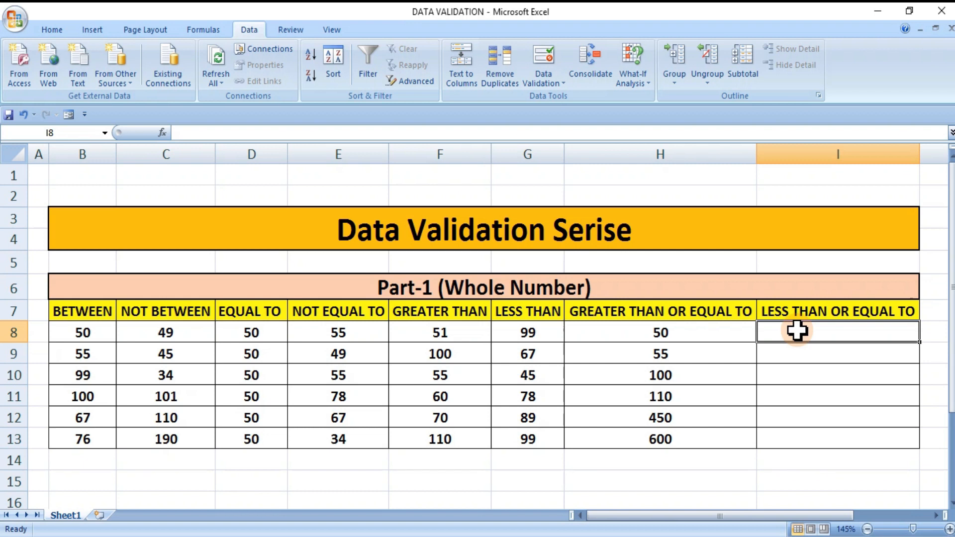
{"action": "type", "text": "100"}
{"action": "key", "text": "Return"}
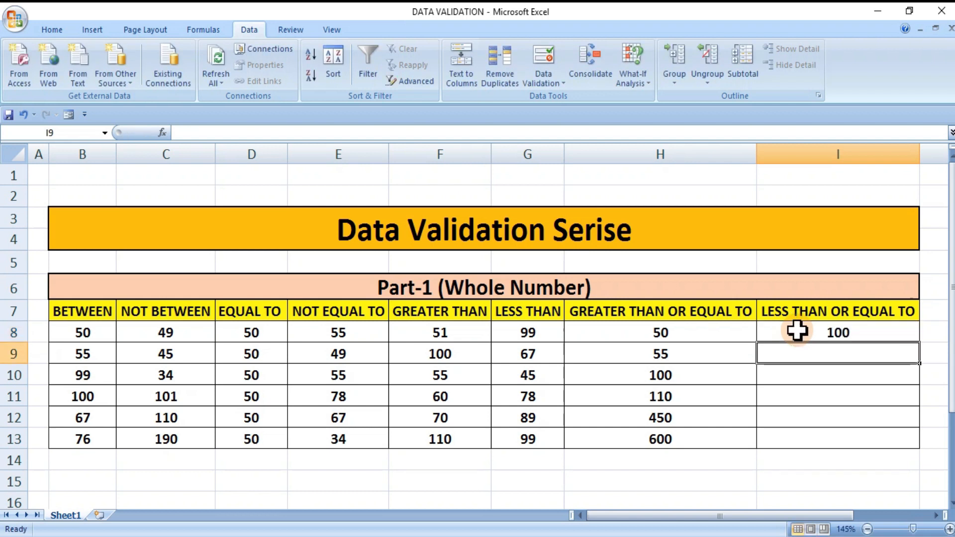
Try to enter 101 in cell I9 of the LESS THAN OR EQUAL TO column, cancelling the entry
{"action": "type", "text": "101"}
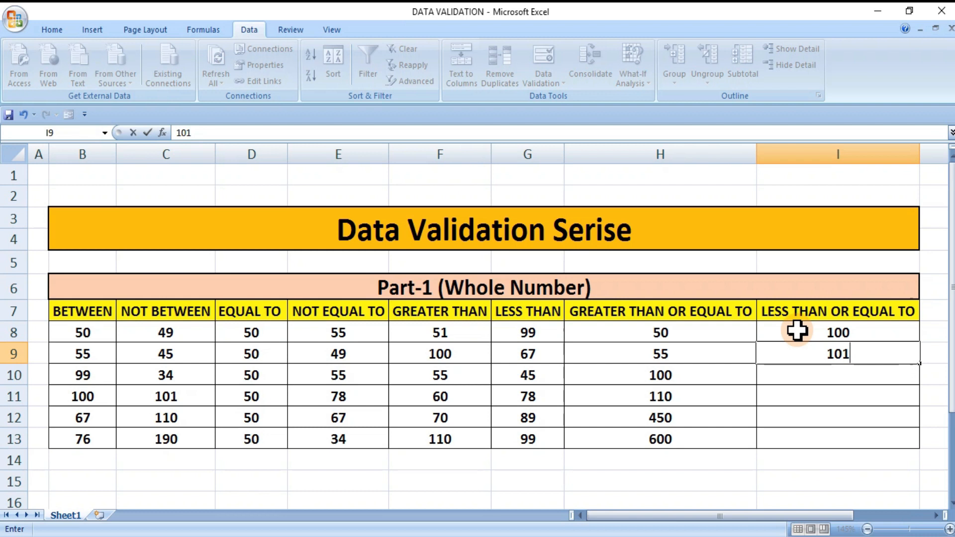
{"action": "left_click", "coordinate": [797, 331]}
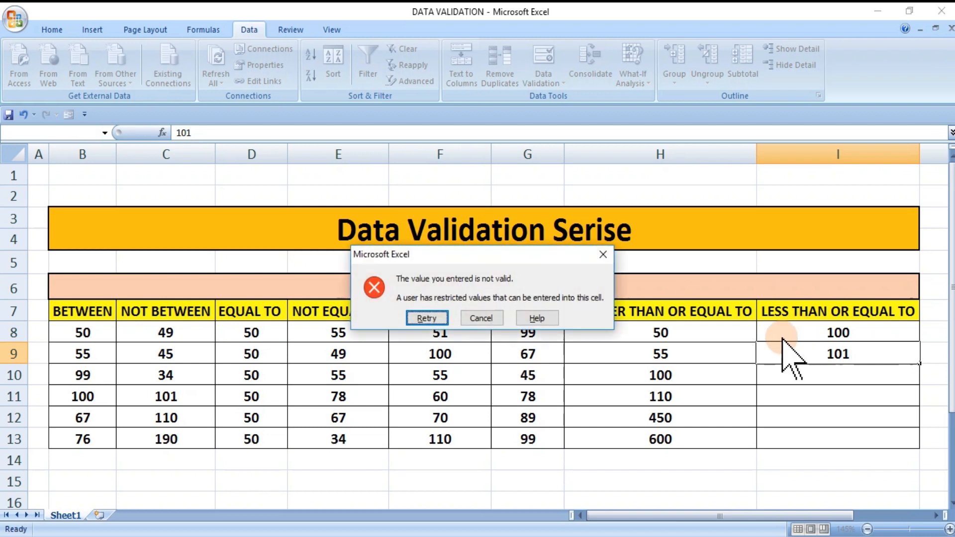
{"action": "left_click", "coordinate": [481, 319]}
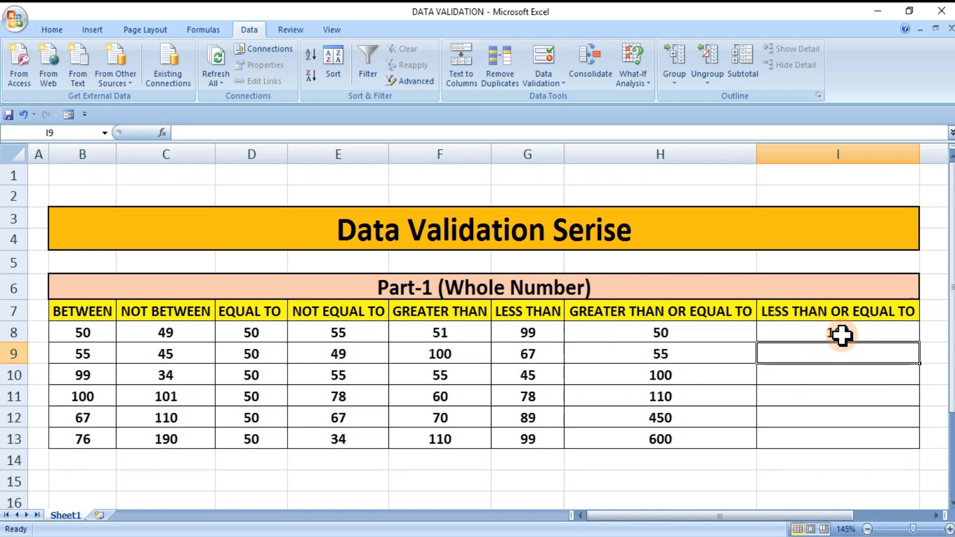
Enter 99, 1, 67, 89 and 99 in cells I9 to I13 of the LESS THAN OR EQUAL TO column
{"action": "type", "text": "99"}
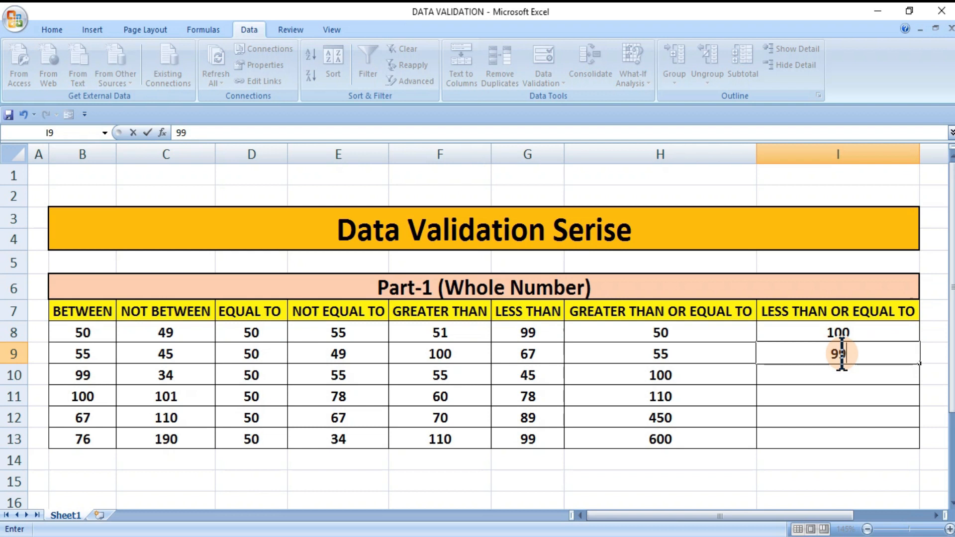
{"action": "key", "text": "Return"}
{"action": "type", "text": "1"}
{"action": "key", "text": "Return"}
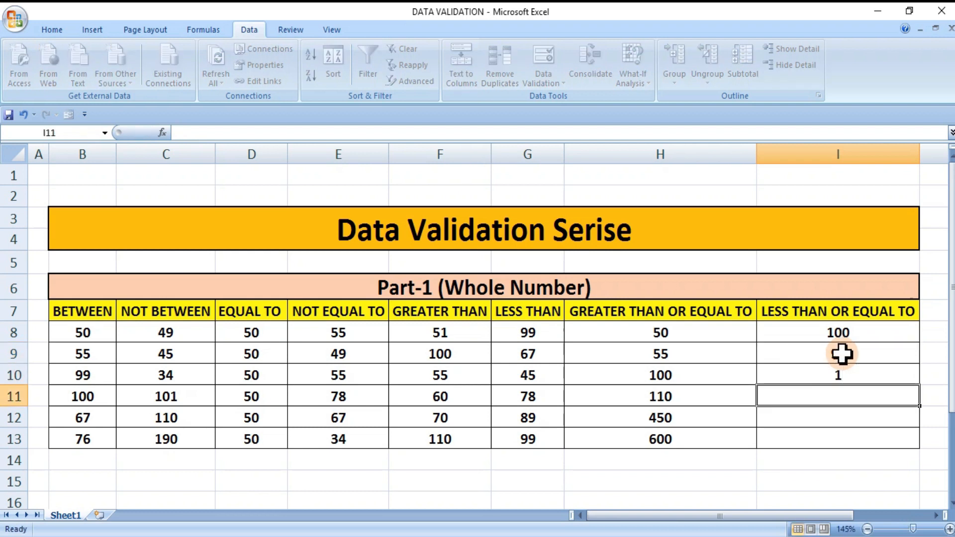
{"action": "type", "text": "67"}
{"action": "key", "text": "Return"}
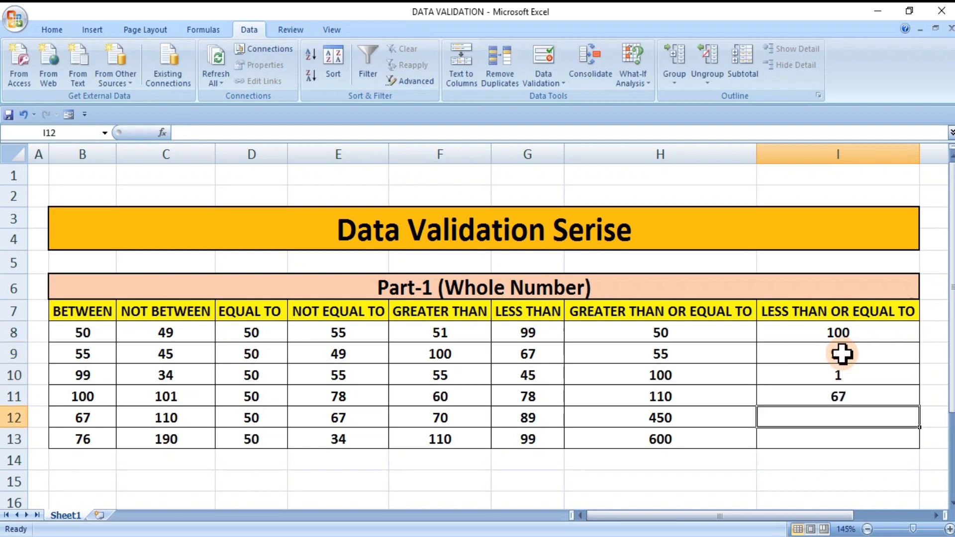
{"action": "type", "text": "89"}
{"action": "key", "text": "Return"}
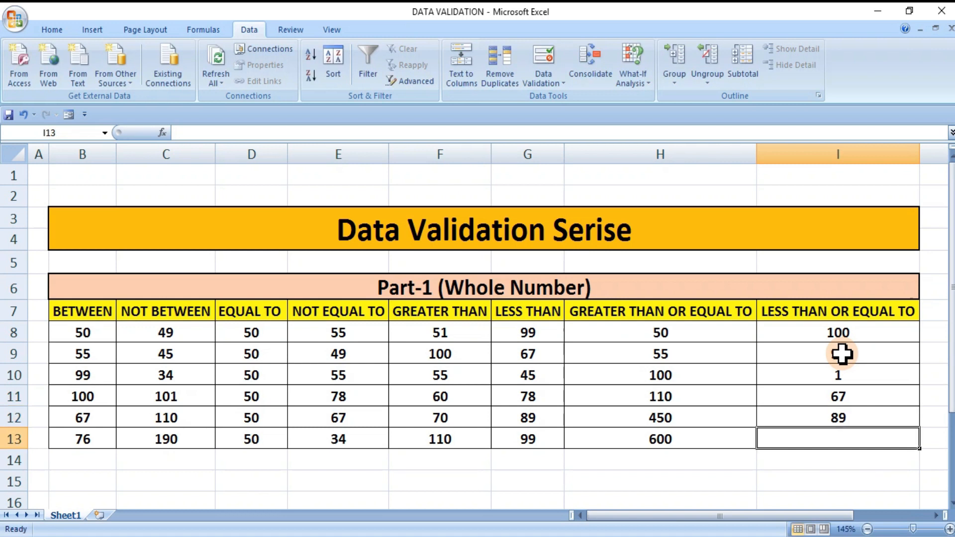
{"action": "type", "text": "99"}
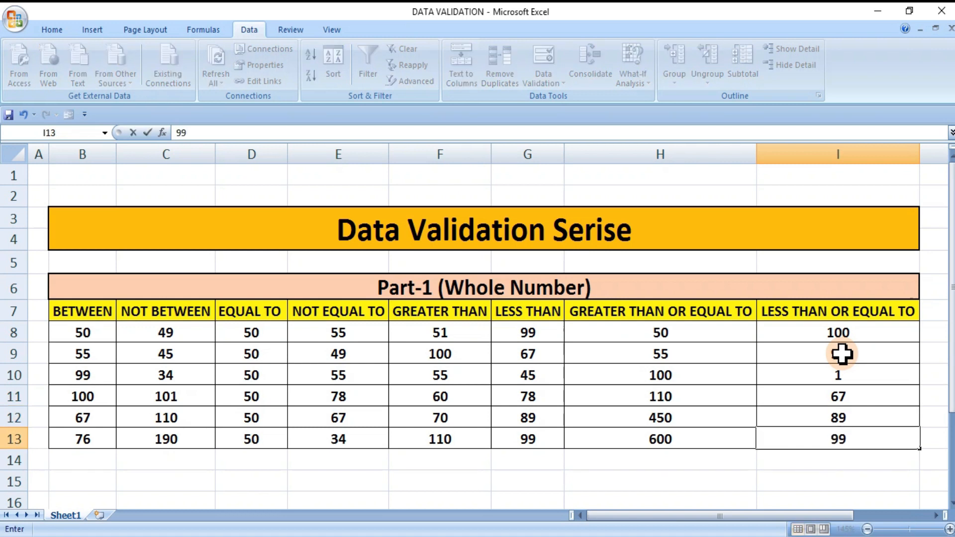
{"action": "key", "text": "Return"}
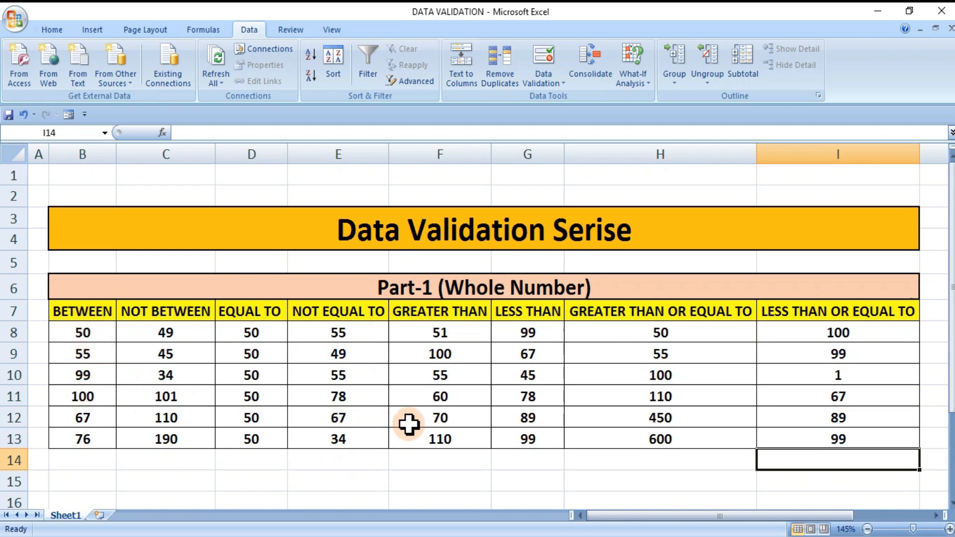
{"action": "left_click", "coordinate": [355, 474]}
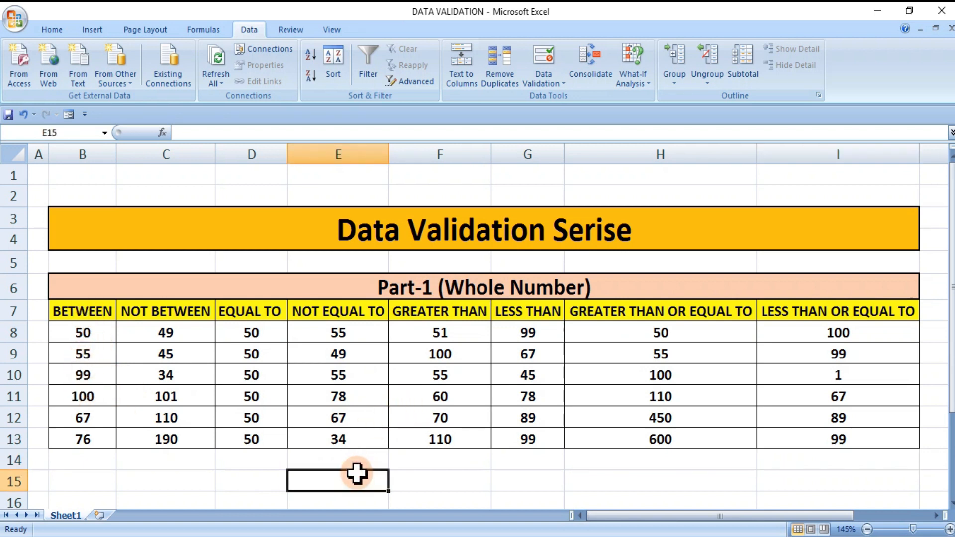
{"action": "left_click", "coordinate": [228, 476]}
Review the input message options of the data validation settings for cell F15, leaving them without applying changes
{"action": "left_click", "coordinate": [418, 476]}
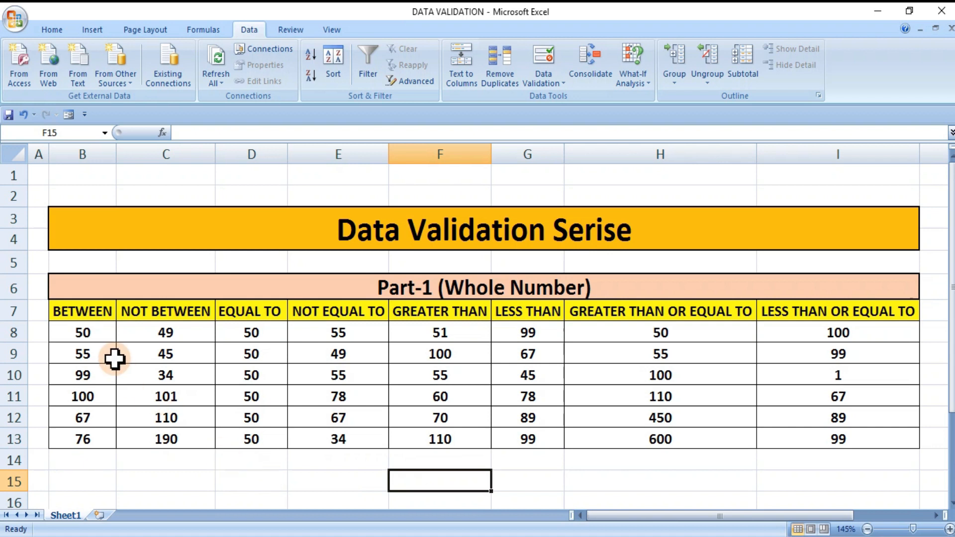
{"action": "left_click", "coordinate": [549, 66]}
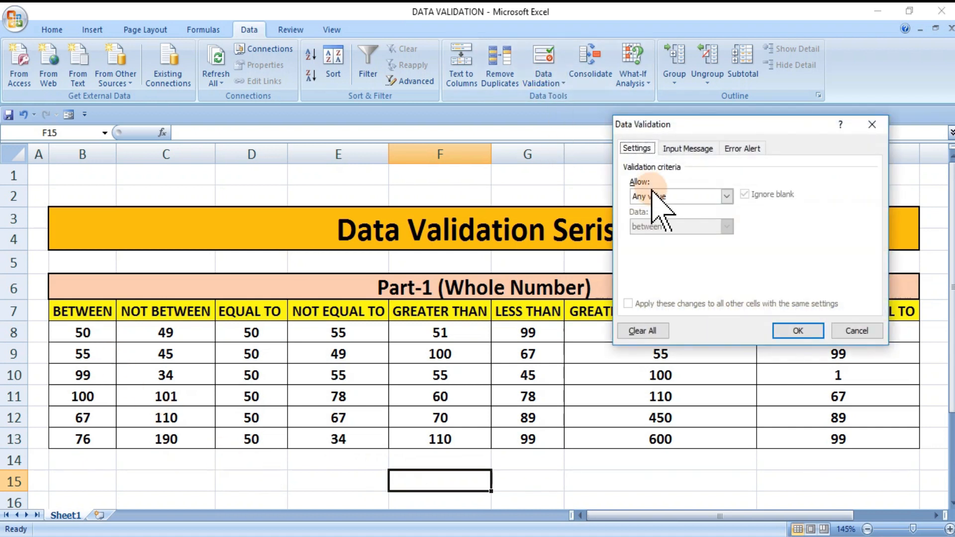
{"action": "left_click", "coordinate": [688, 148]}
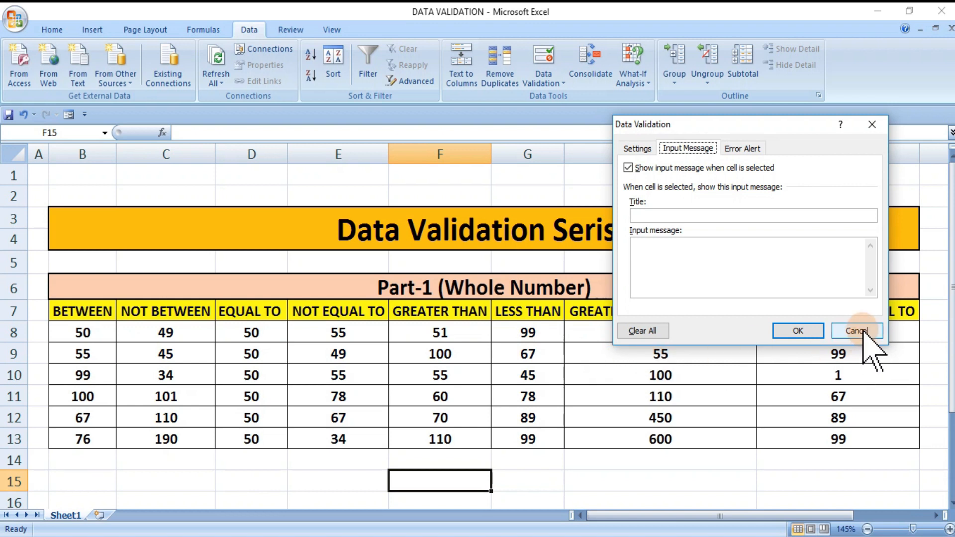
{"action": "left_click", "coordinate": [857, 331]}
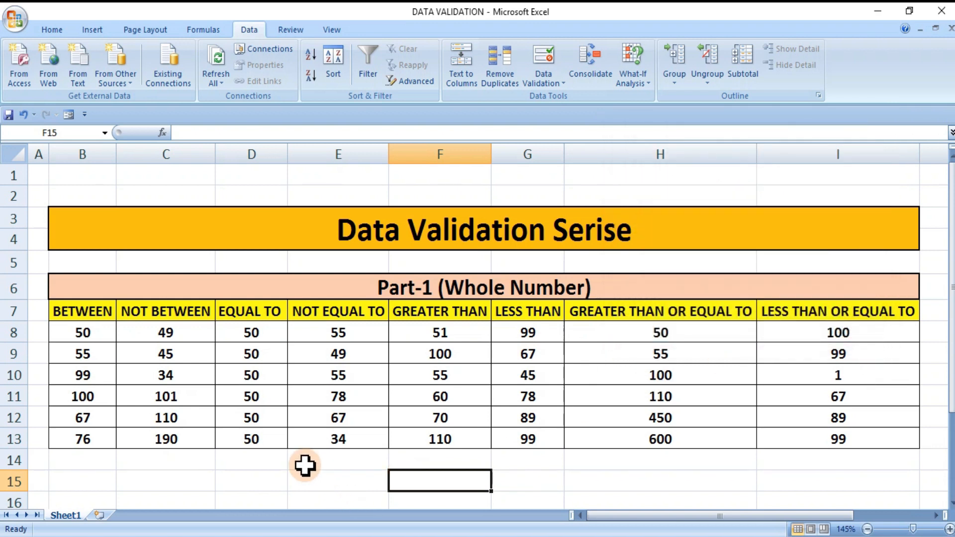